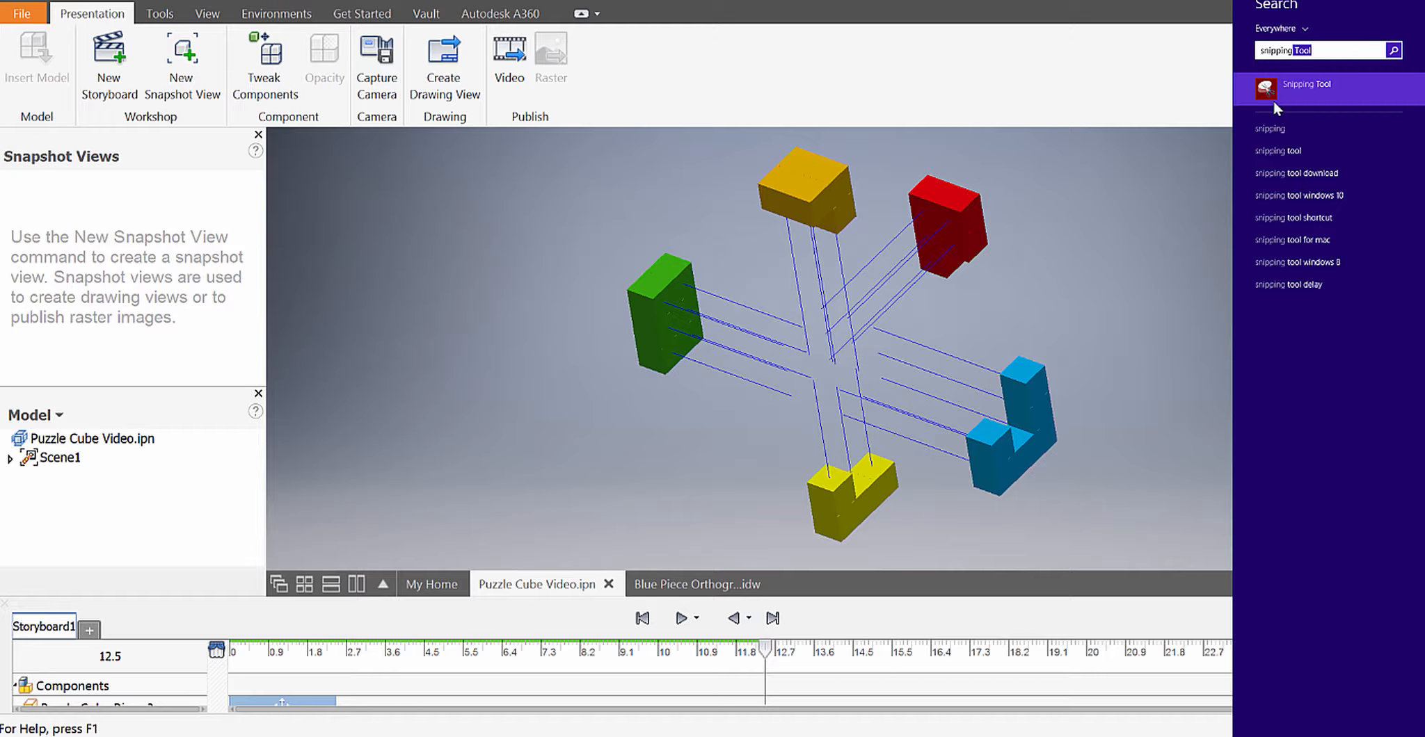
Open Snipping Tool and capture a rectangular snip of the exploded puzzle cube in the presentation view.
click(1273, 102)
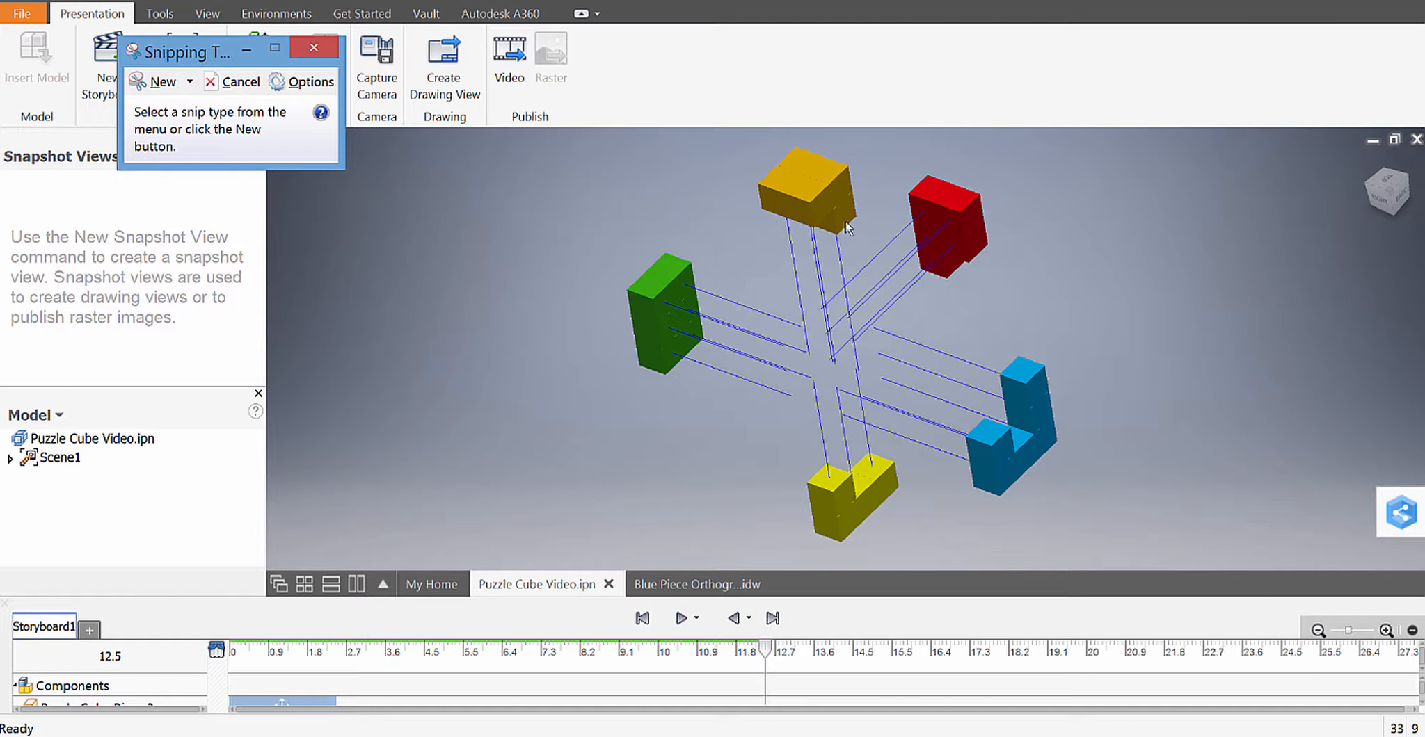
click(154, 81)
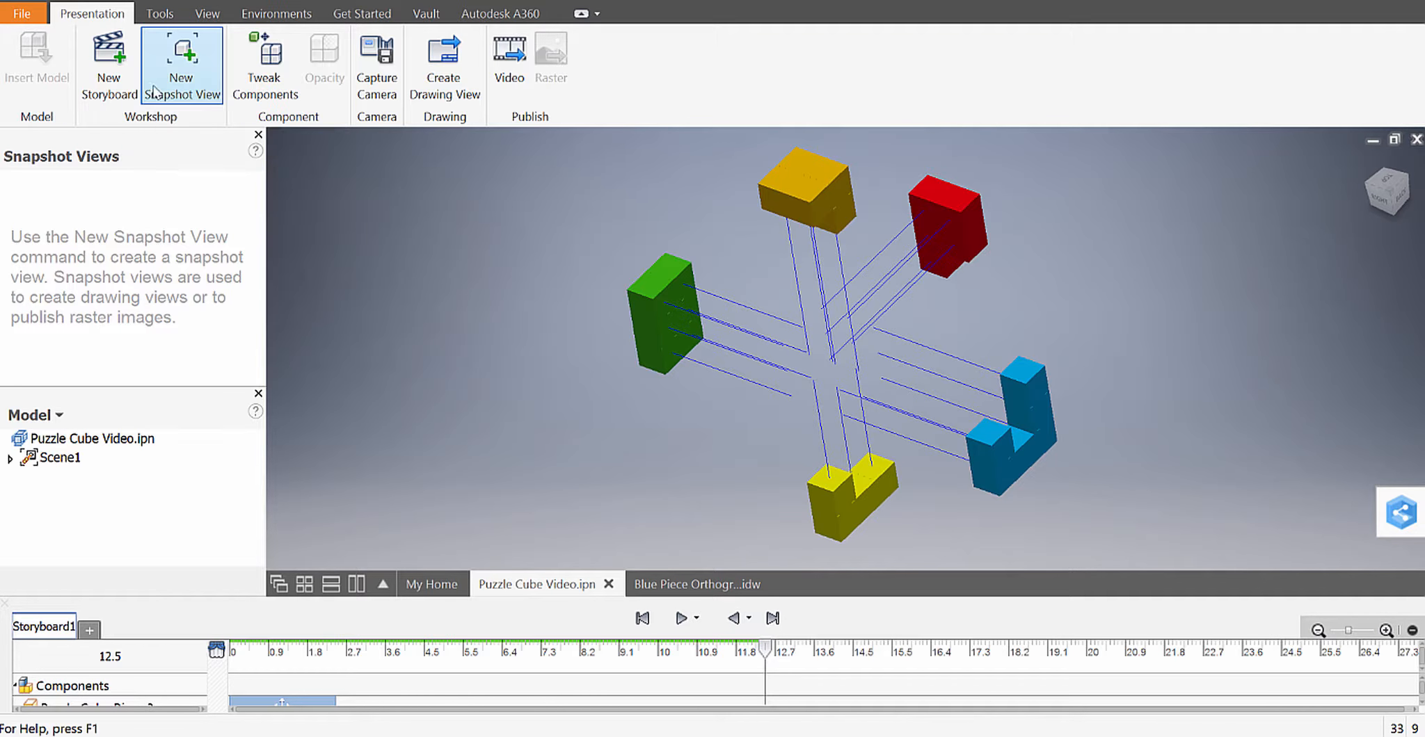
drag(581, 130, 1115, 567)
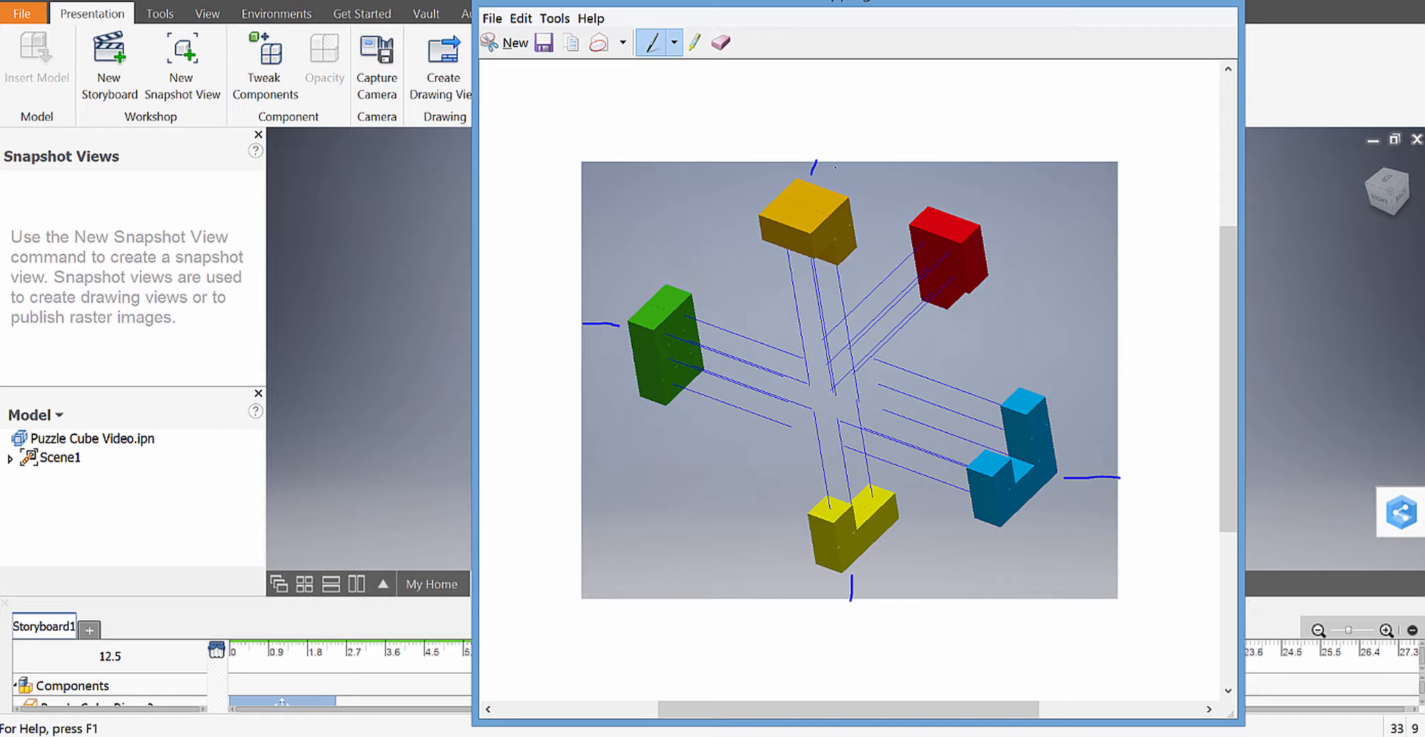
Erase the pen strokes beside the green, orange, blue and yellow pieces in the snip.
click(721, 42)
click(600, 325)
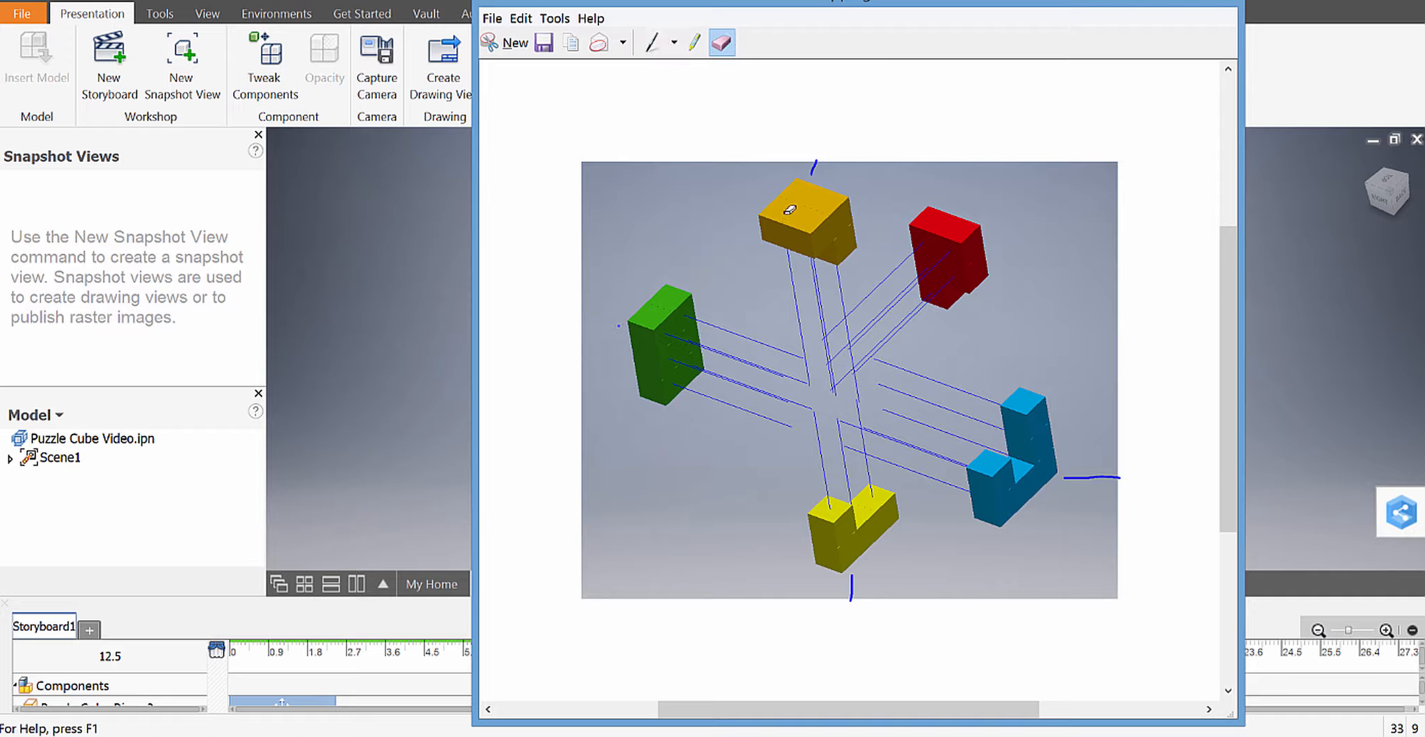
click(811, 167)
click(1096, 477)
click(845, 584)
Save the snip to the Desktop as a JPEG named PC Animation, replacing the existing file.
click(544, 43)
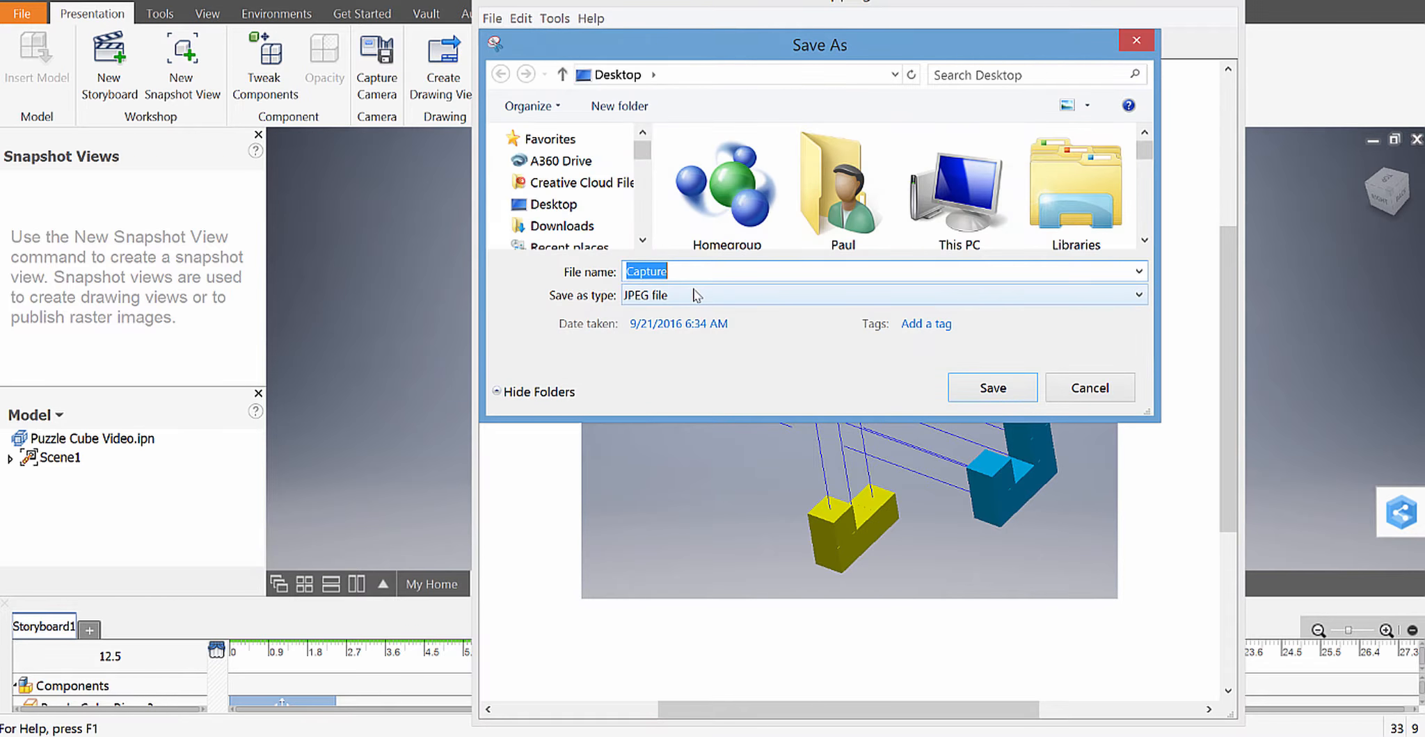
click(573, 207)
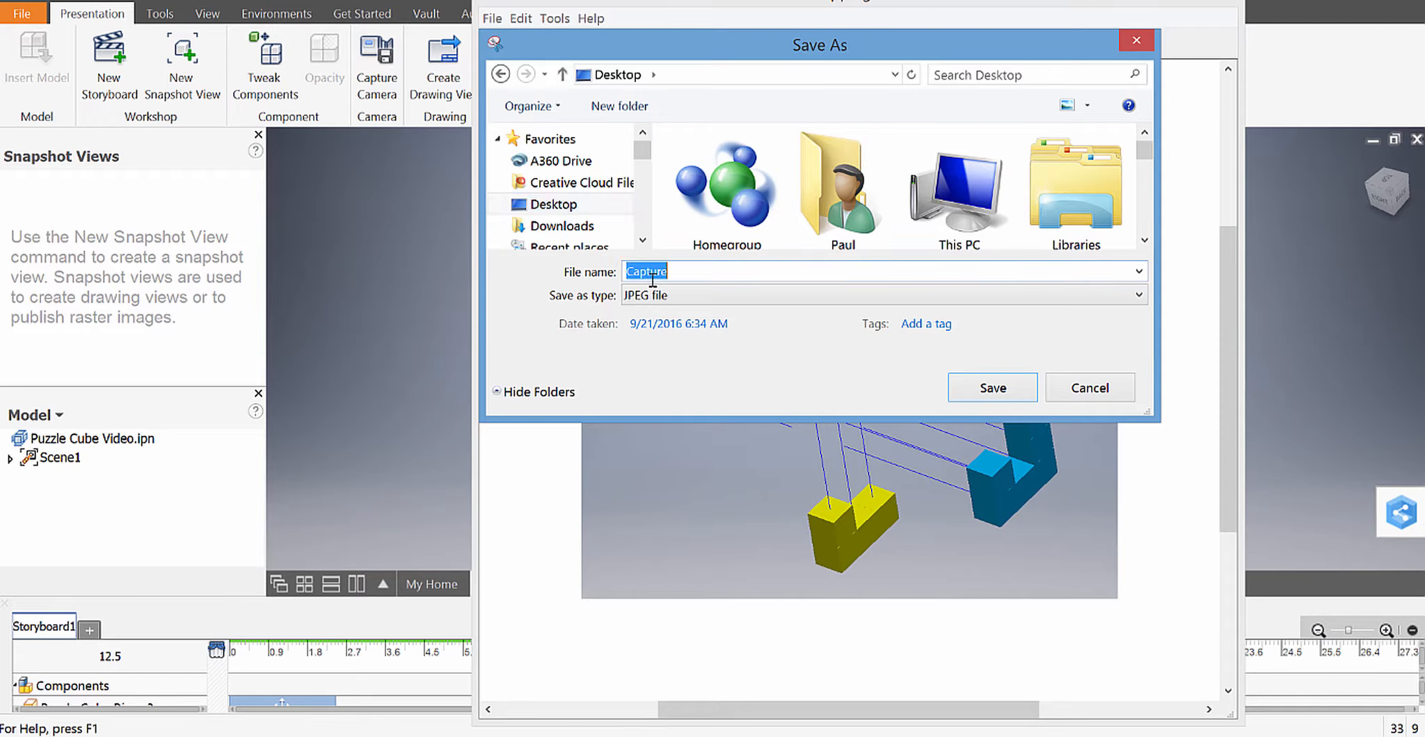
text(PC)
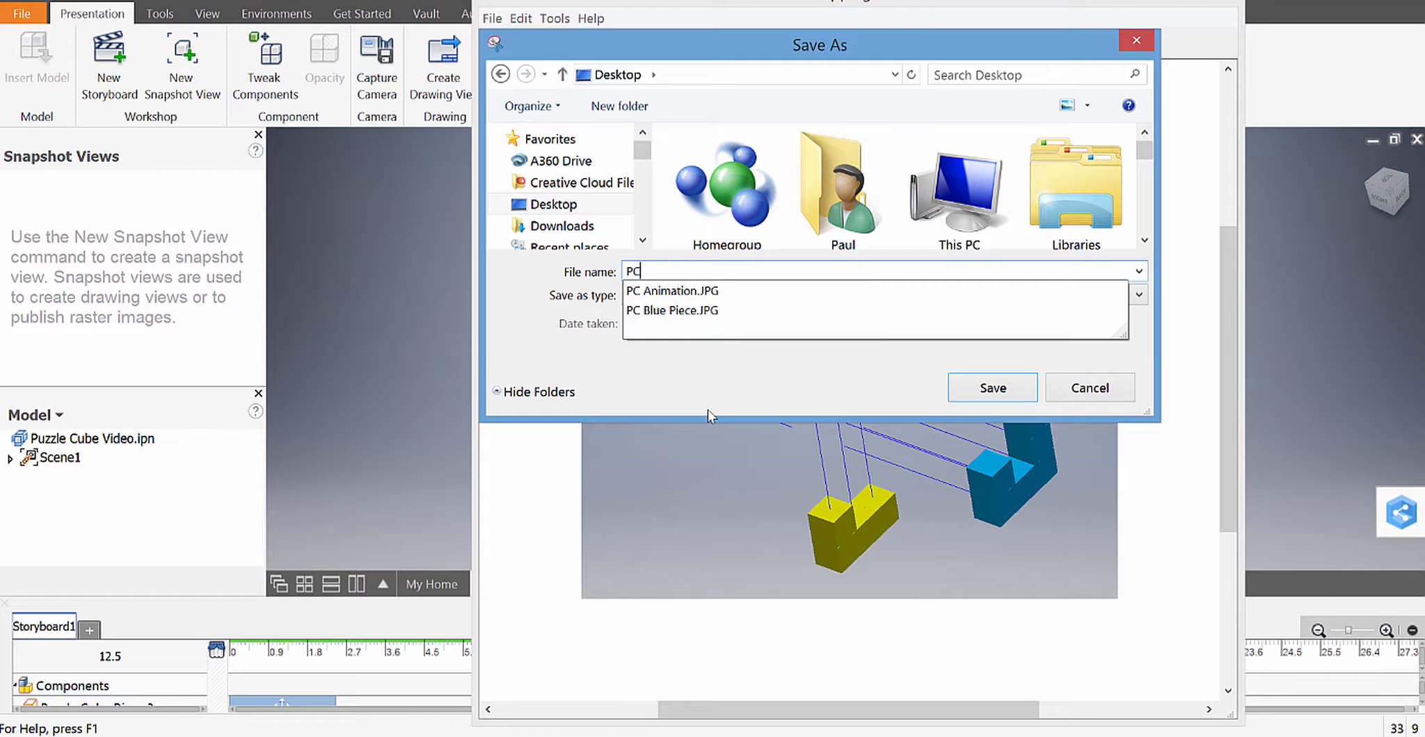
text( Animation)
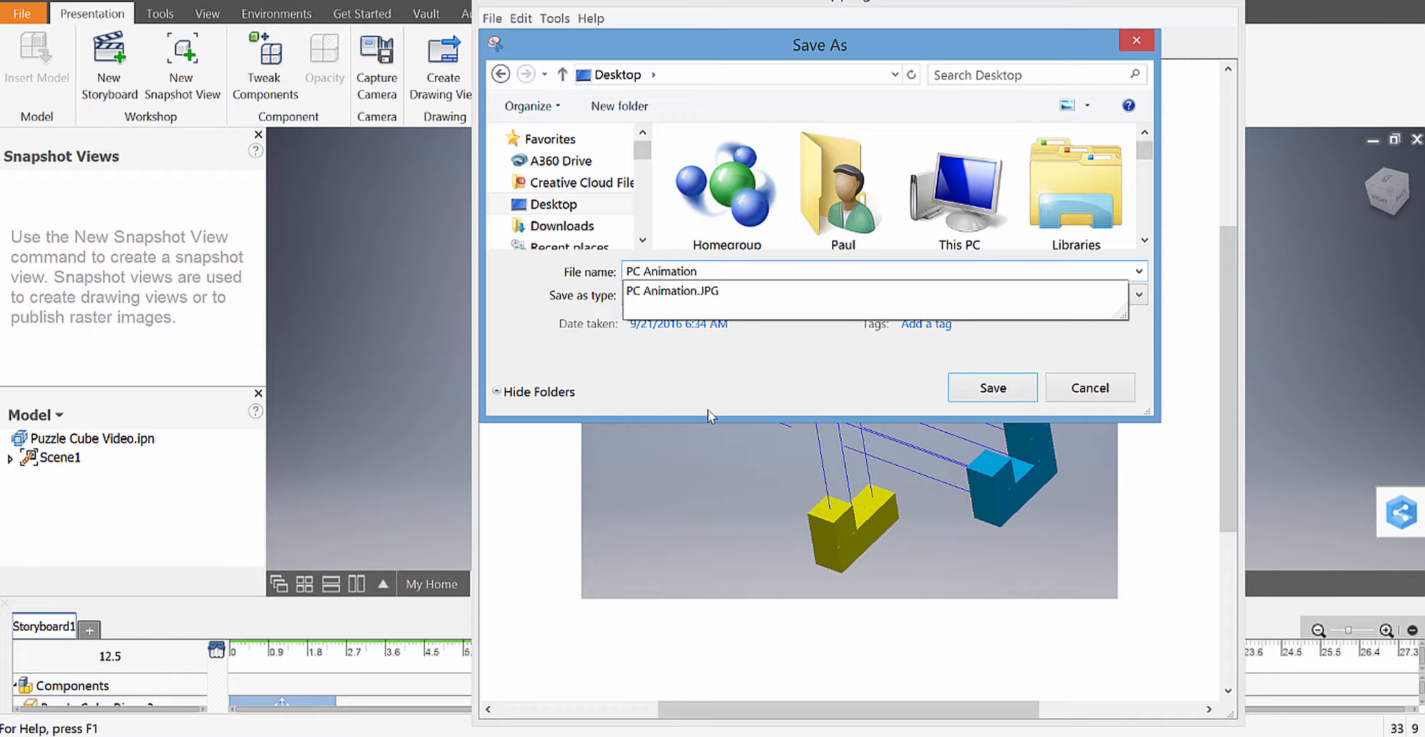
click(991, 388)
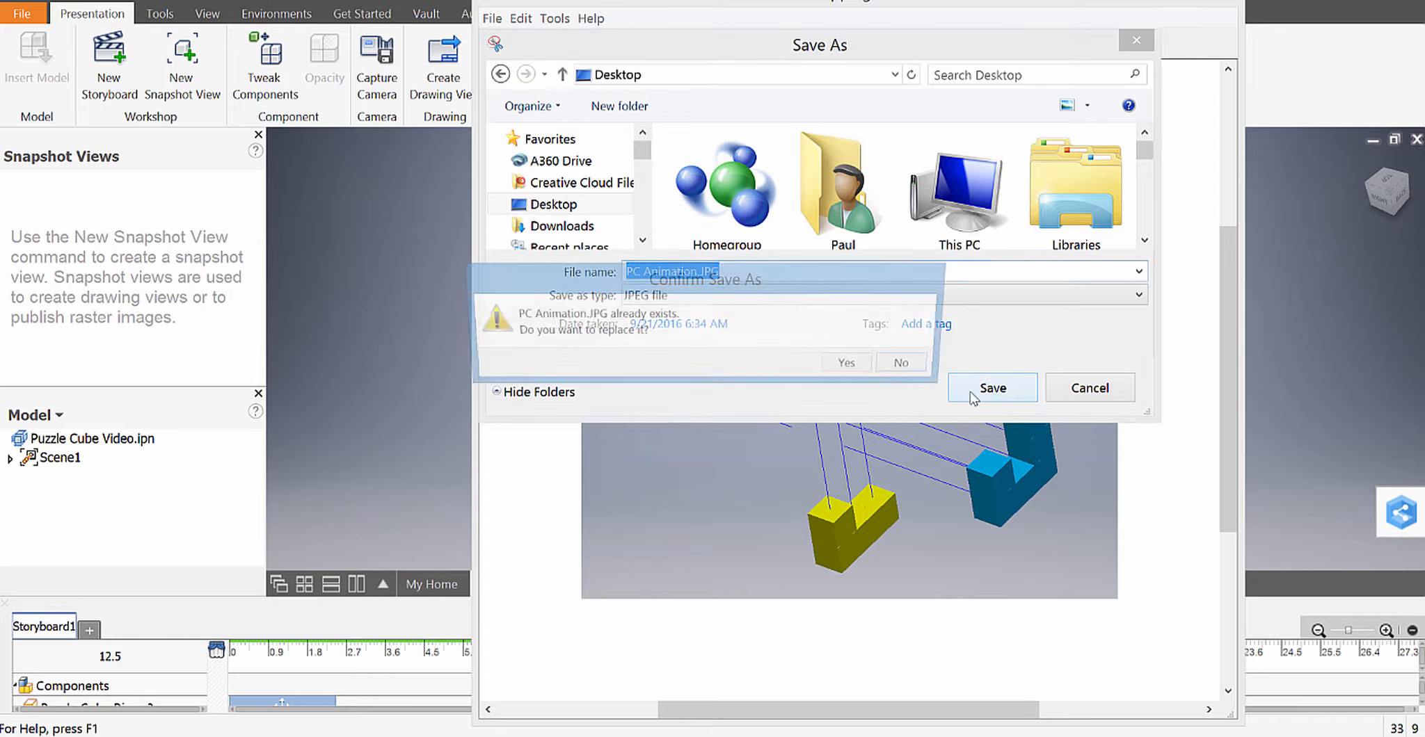
click(850, 368)
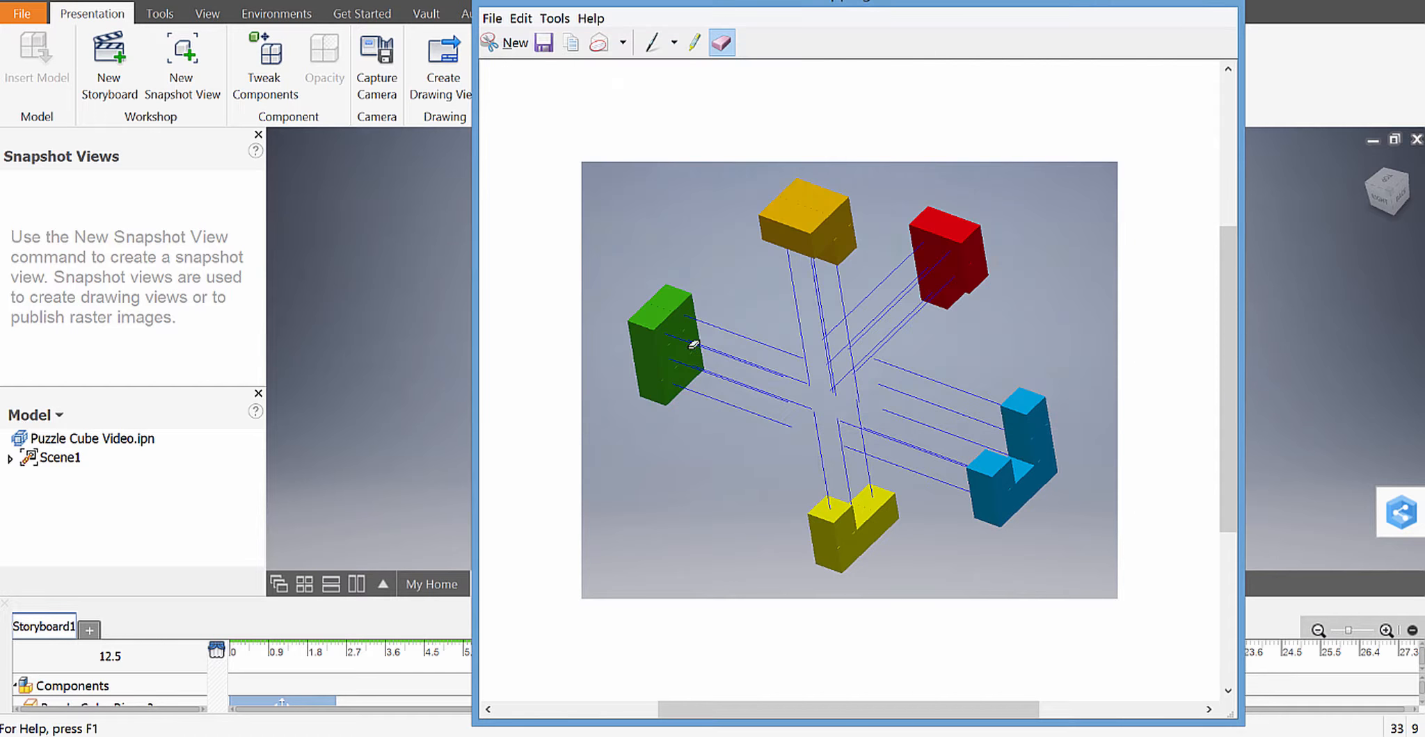
Switch to the Blue Piece Orthographic drawing in Inventor and capture a snip of the whole sheet with Snipping Tool.
click(1152, 3)
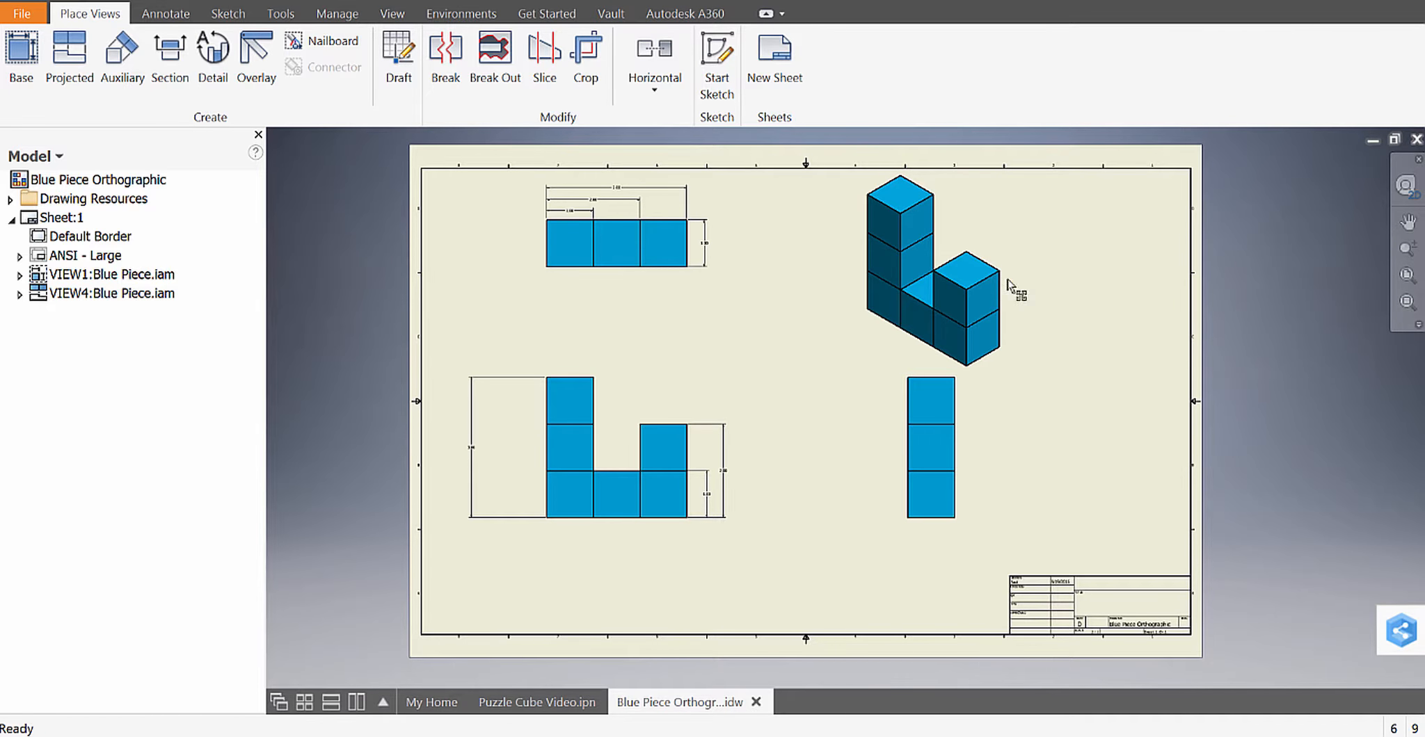
click(1030, 736)
click(523, 49)
mouse_move(409, 145)
mouse_down()
mouse_move(920, 463)
mouse_move(1198, 661)
mouse_up()
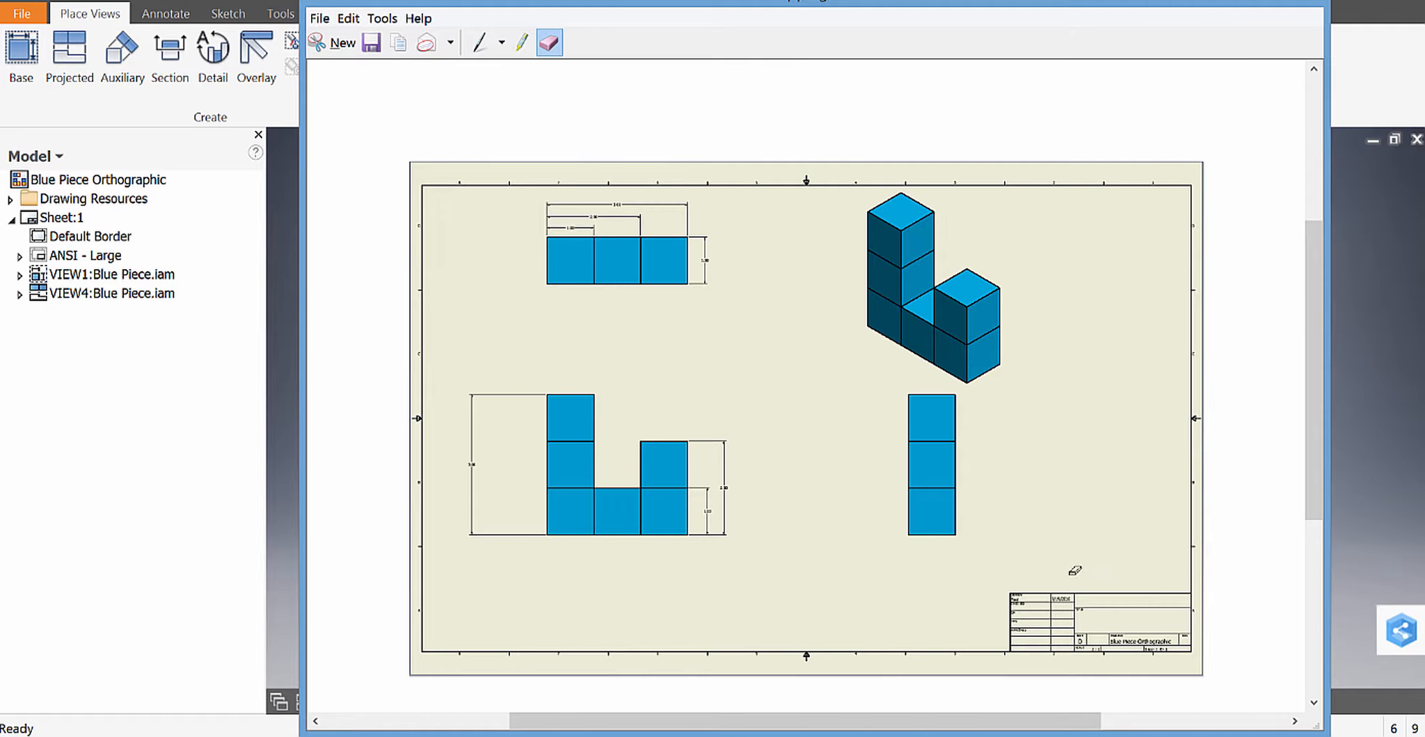
Save the drawing snip to the Desktop as PC Blue Piece.JPG, replacing the existing file.
click(371, 46)
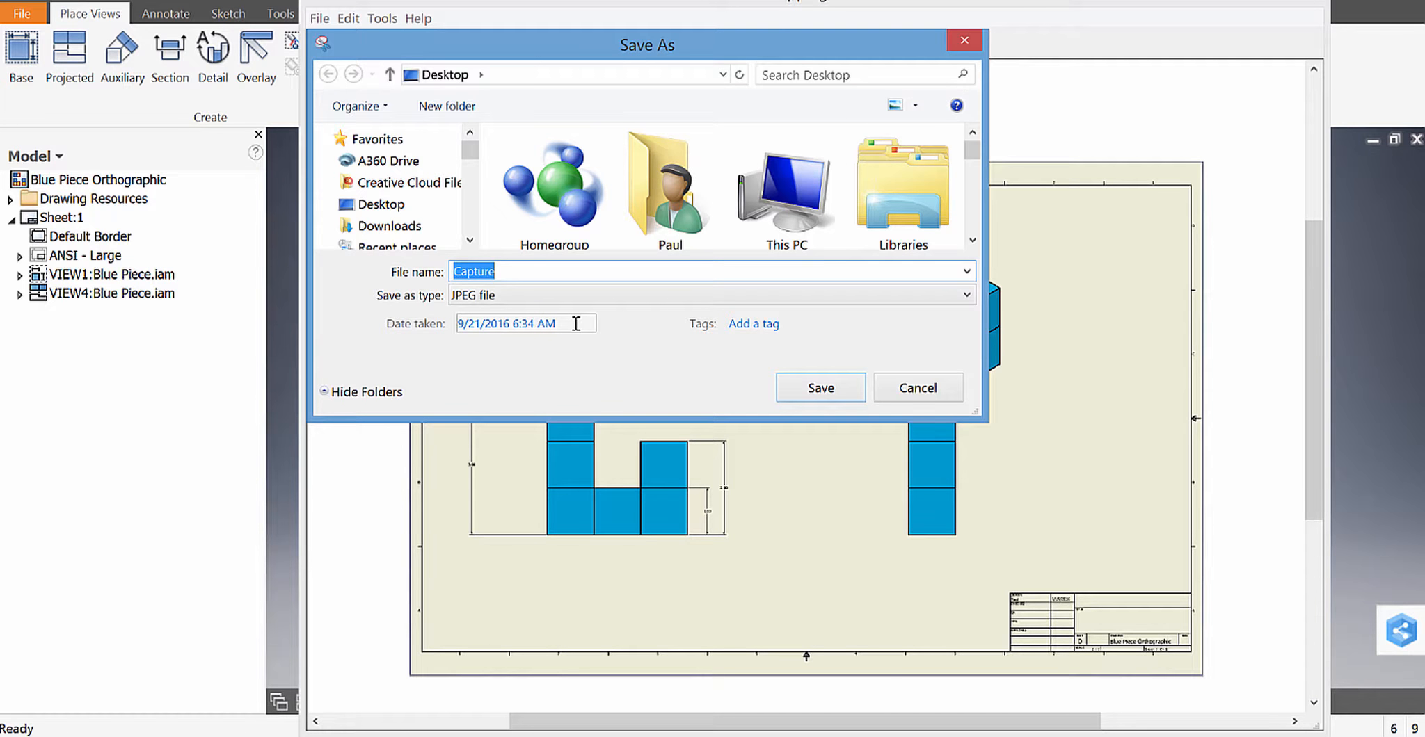
text(PC)
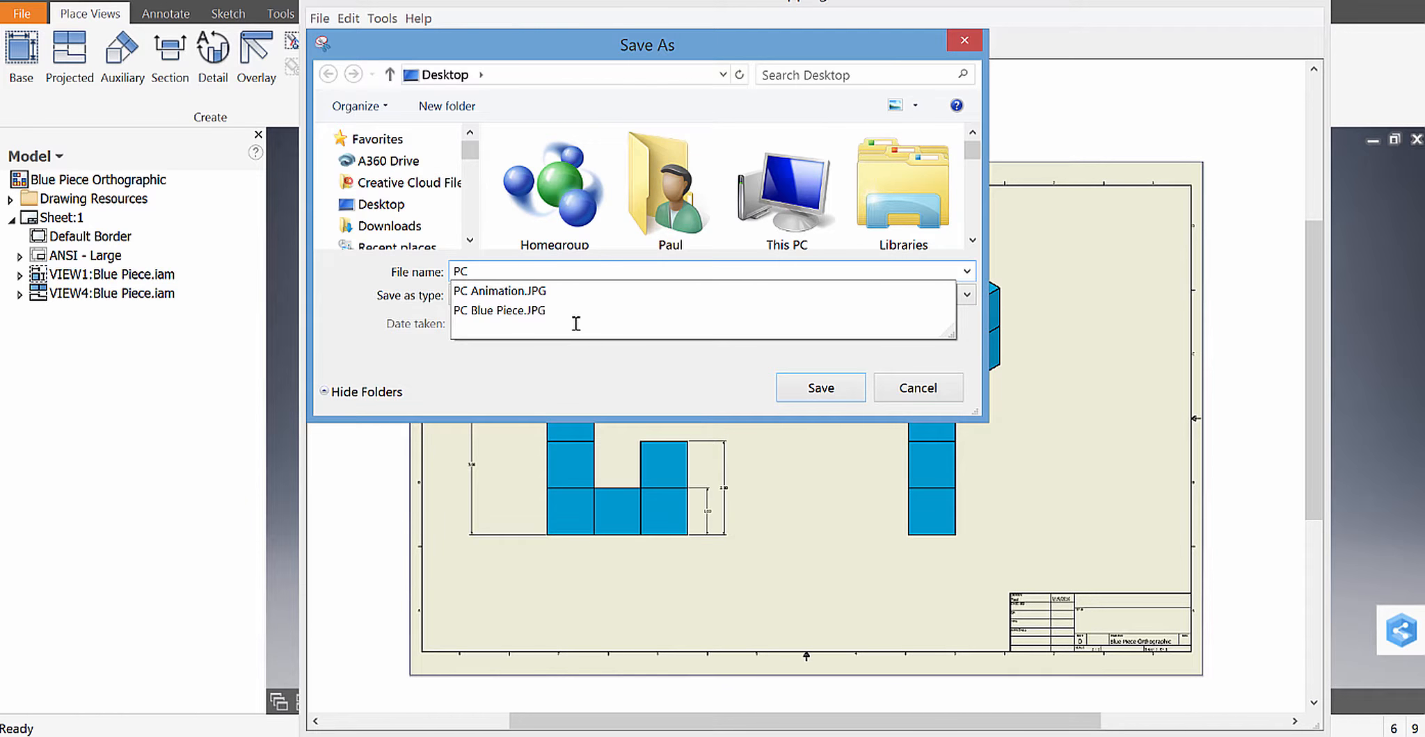
click(526, 311)
click(379, 203)
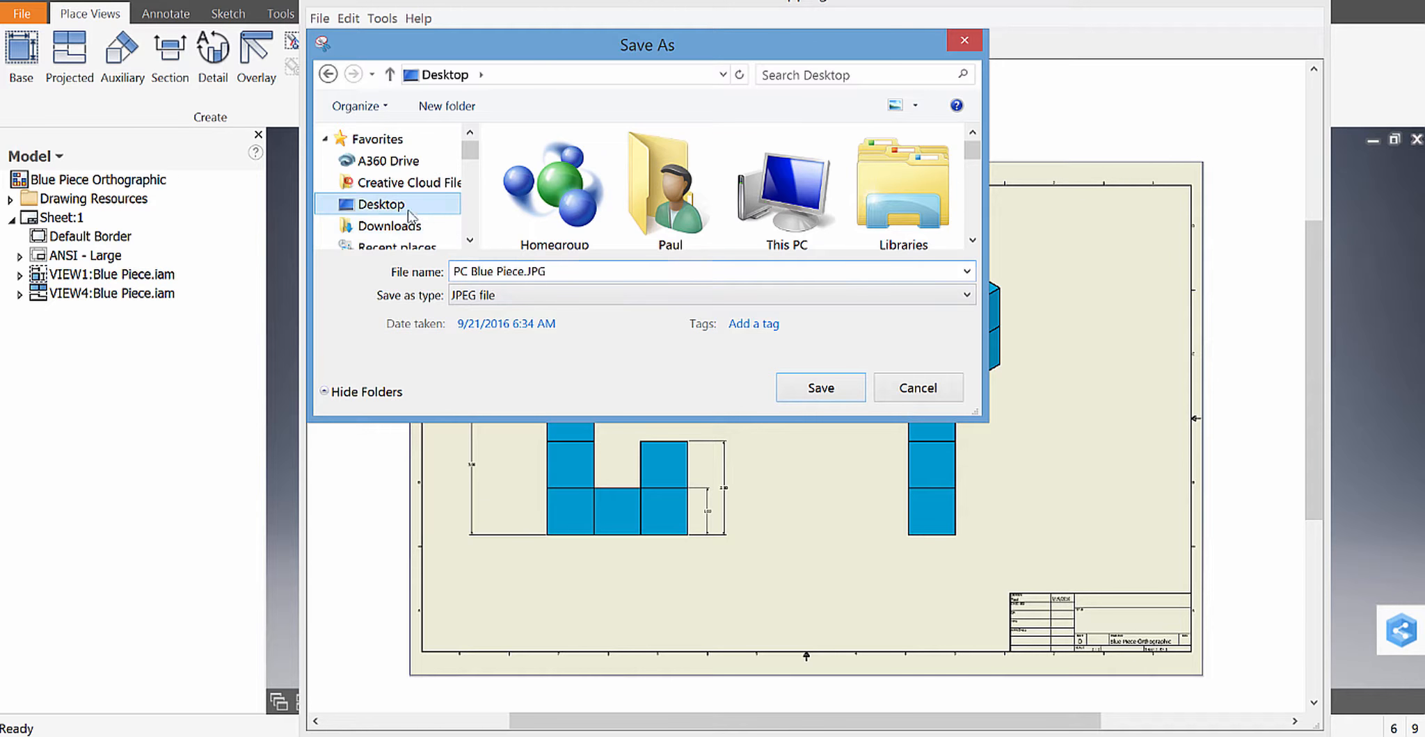
click(827, 389)
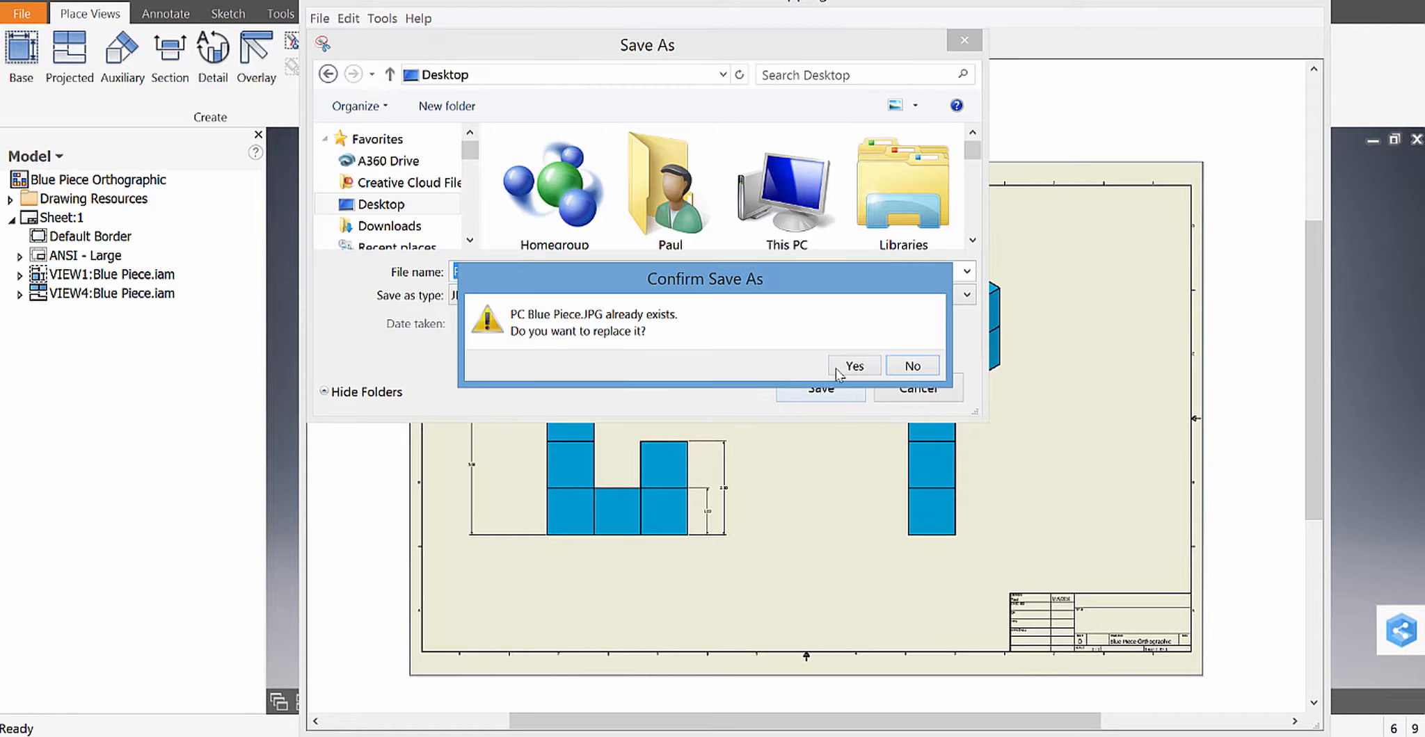
click(846, 367)
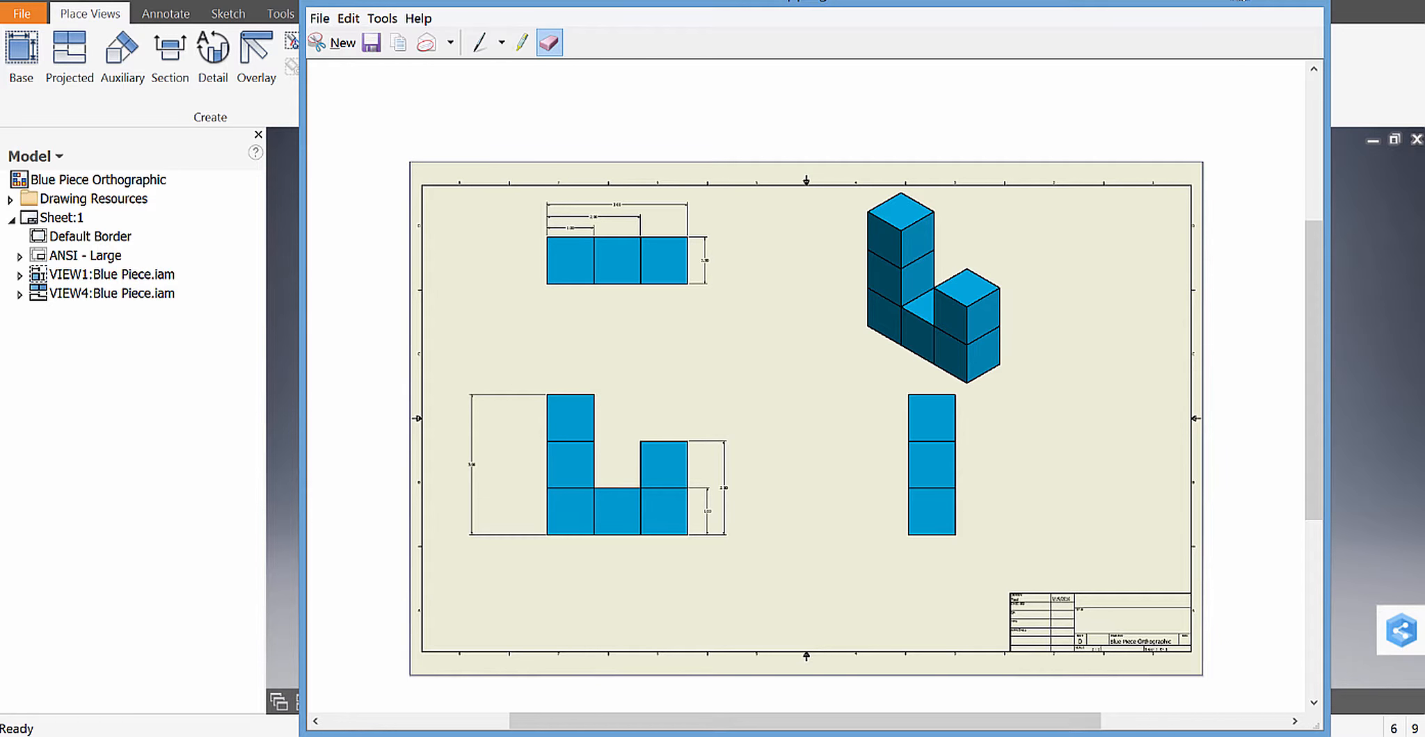
Return to Inventor and open the Puzzle Cube assembly from The Puzzle Cube Project folder.
click(1239, 1)
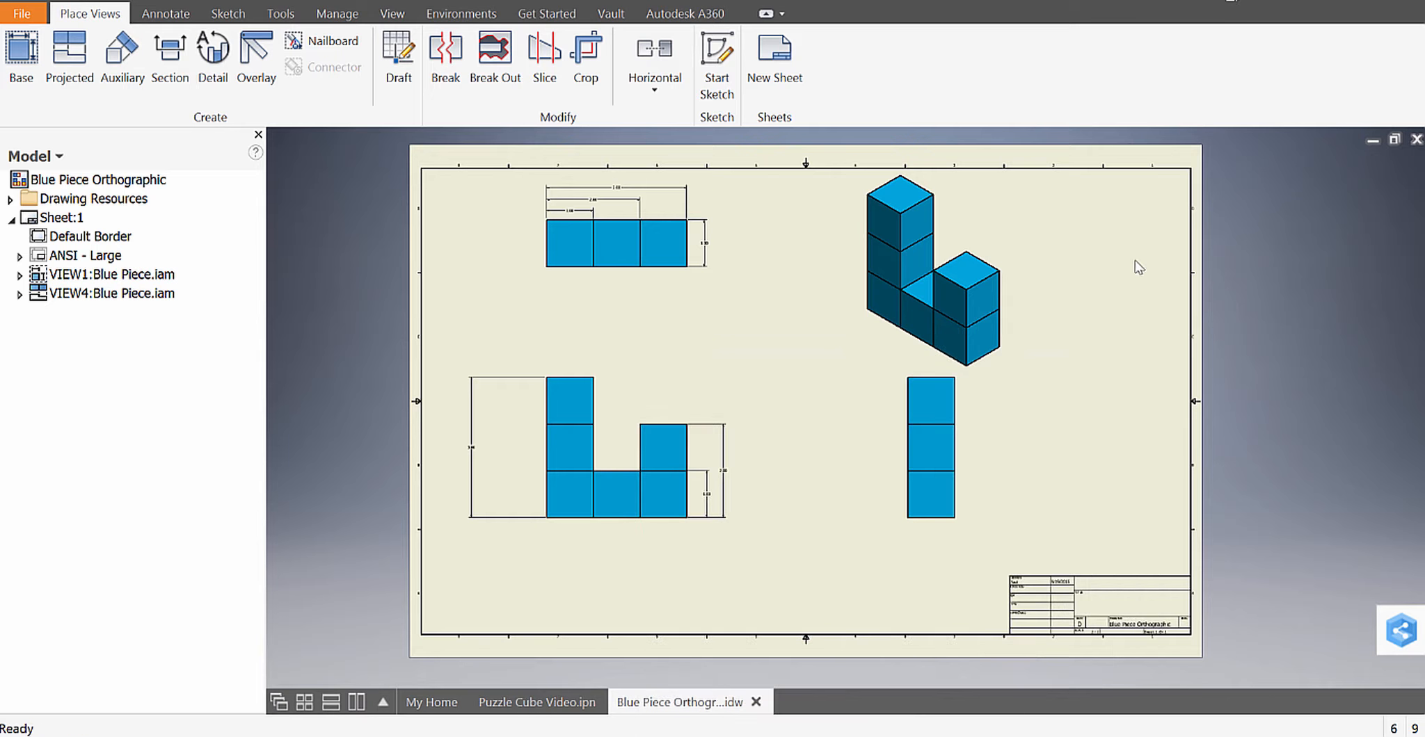
click(25, 14)
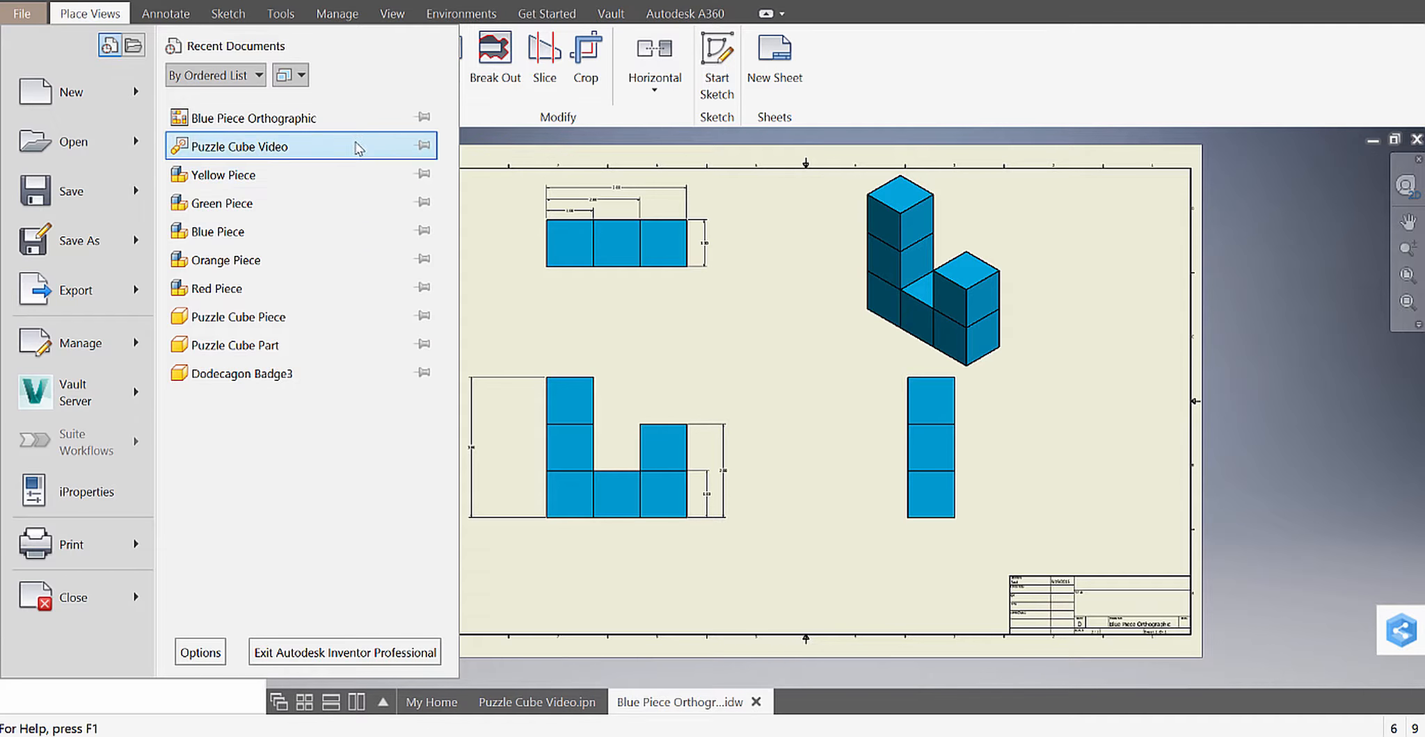
click(73, 141)
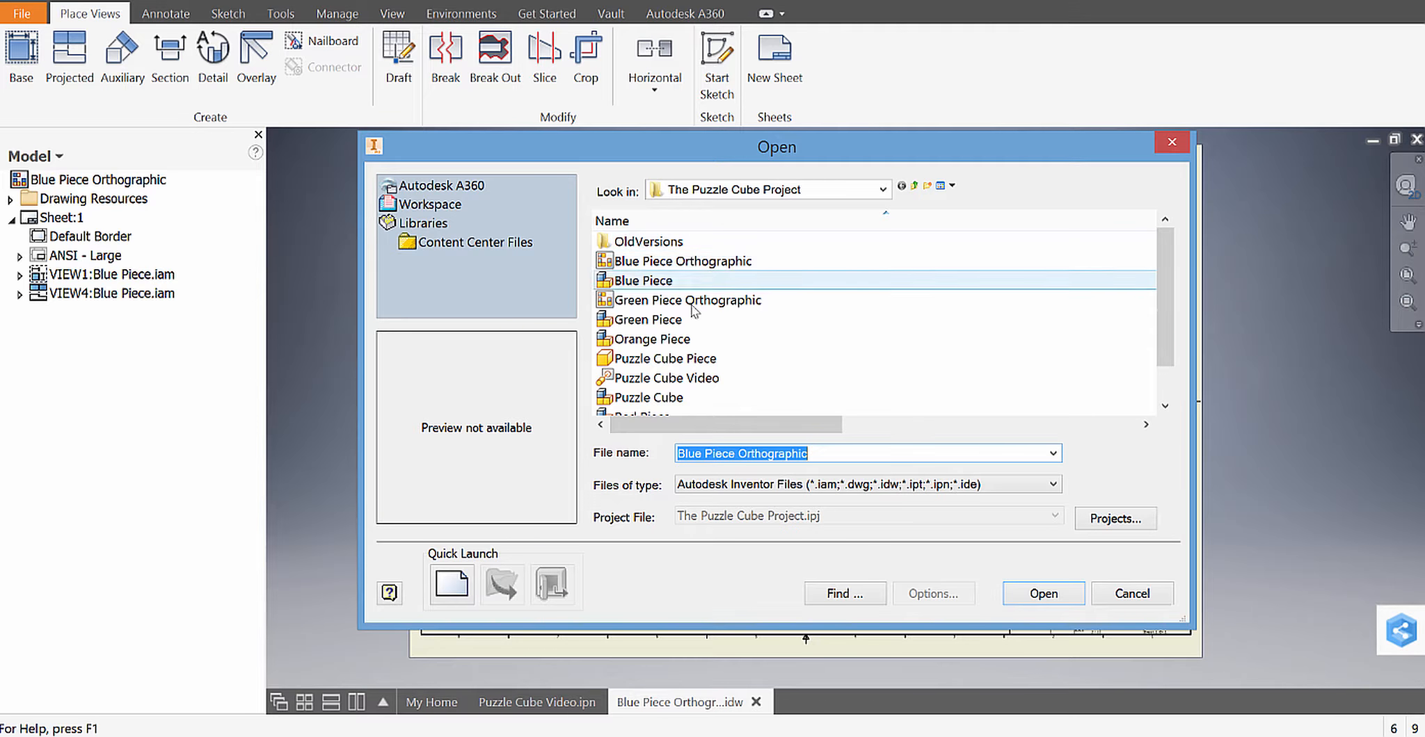
double_click(650, 398)
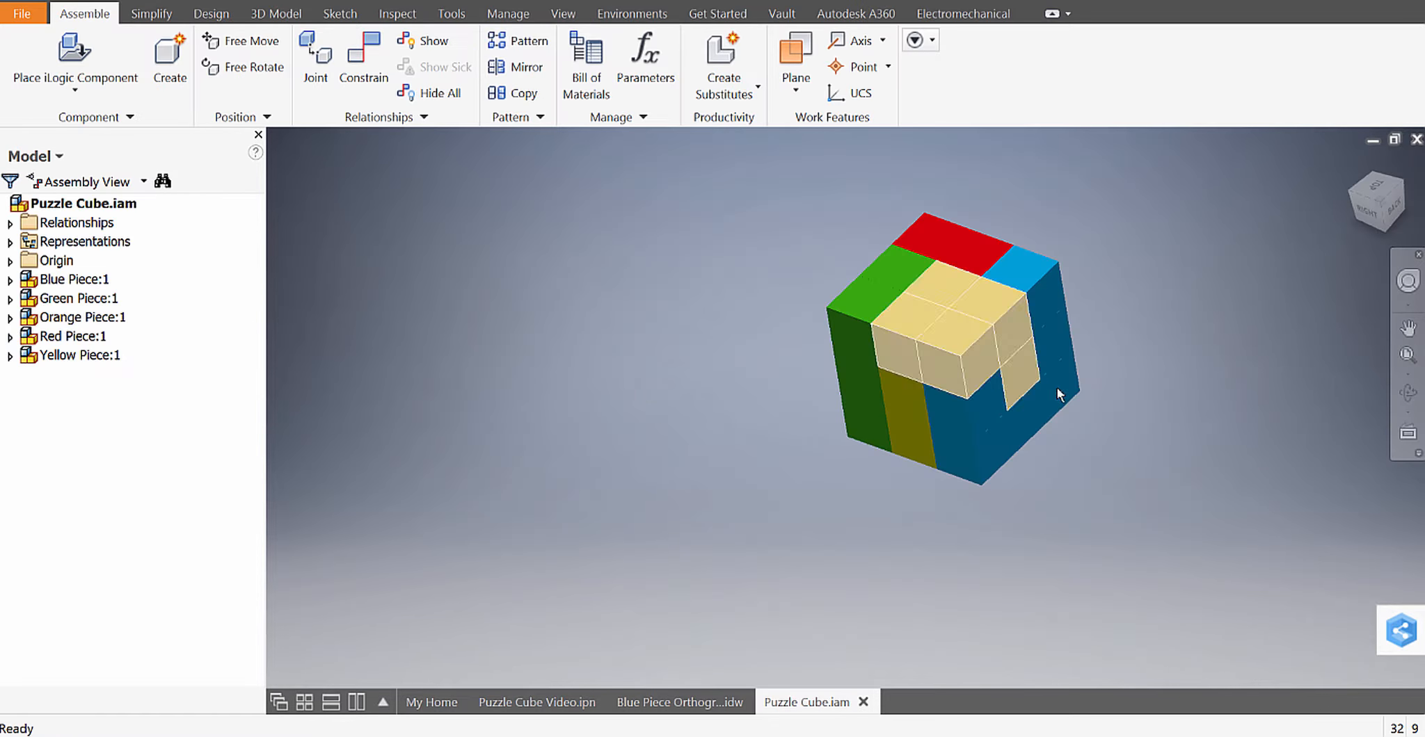
Set the cube assembly's visual style to Realistic and turn on ray tracing.
middle_drag(1055, 400, 1050, 357)
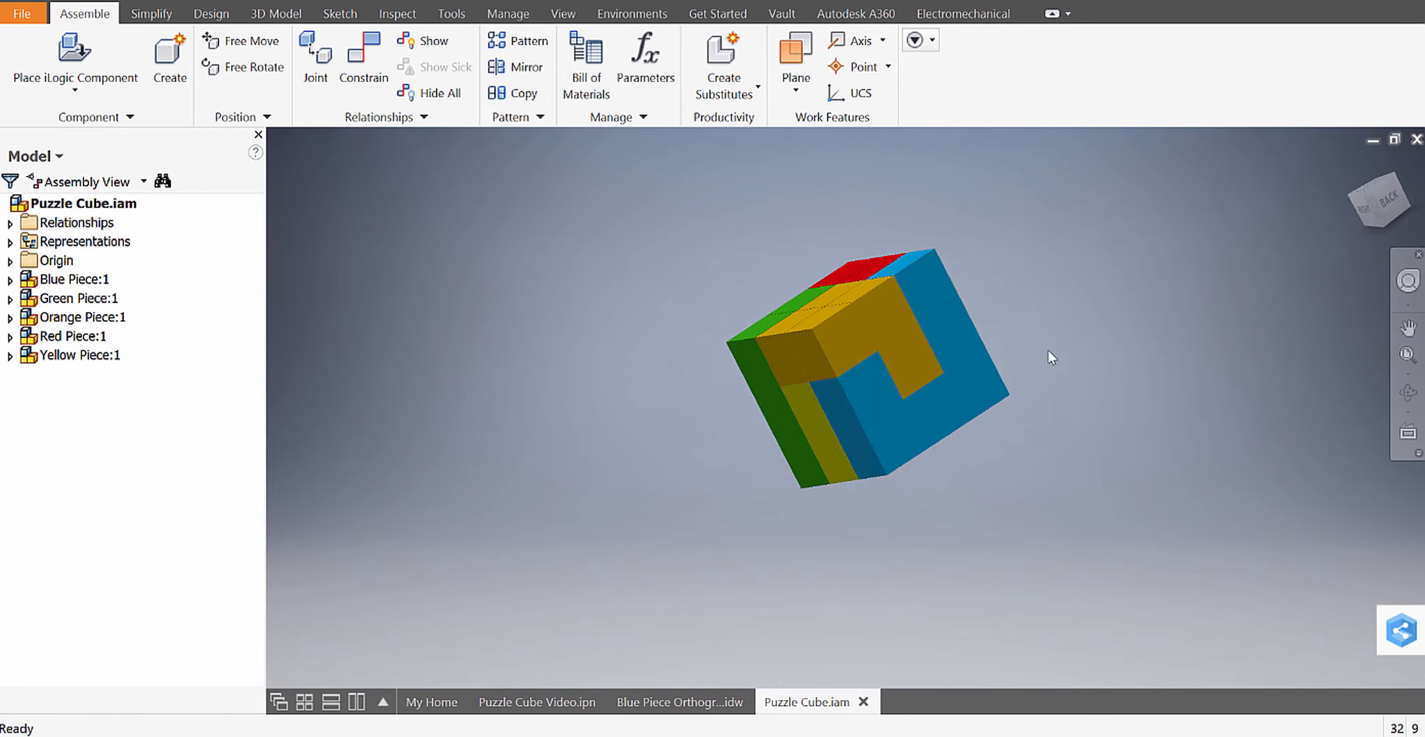
mouse_move(987, 412)
shift+middle_down()
mouse_move(1004, 424)
mouse_move(996, 394)
shift+middle_up()
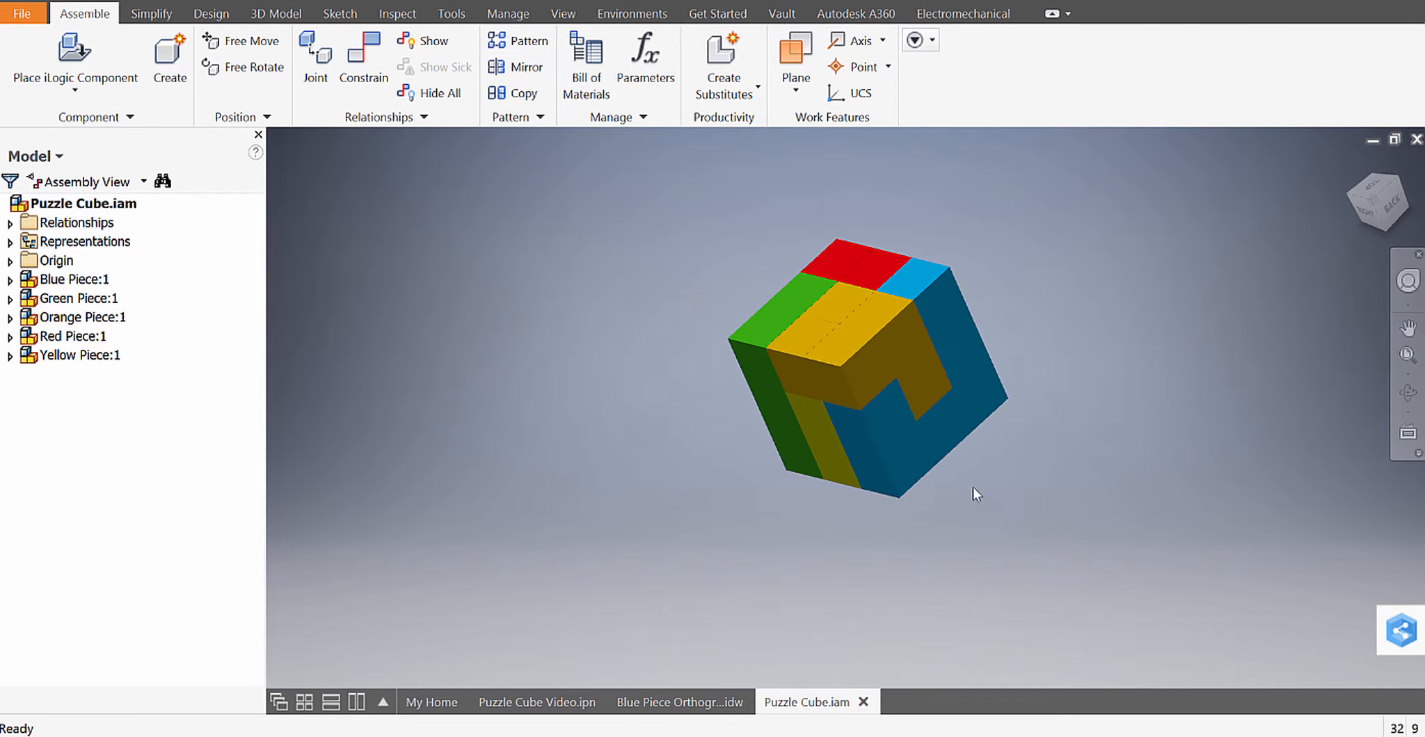
scroll(885, 301, up, 4)
middle_drag(955, 455, 955, 433)
shift+middle_drag(1309, 572, 1183, 537)
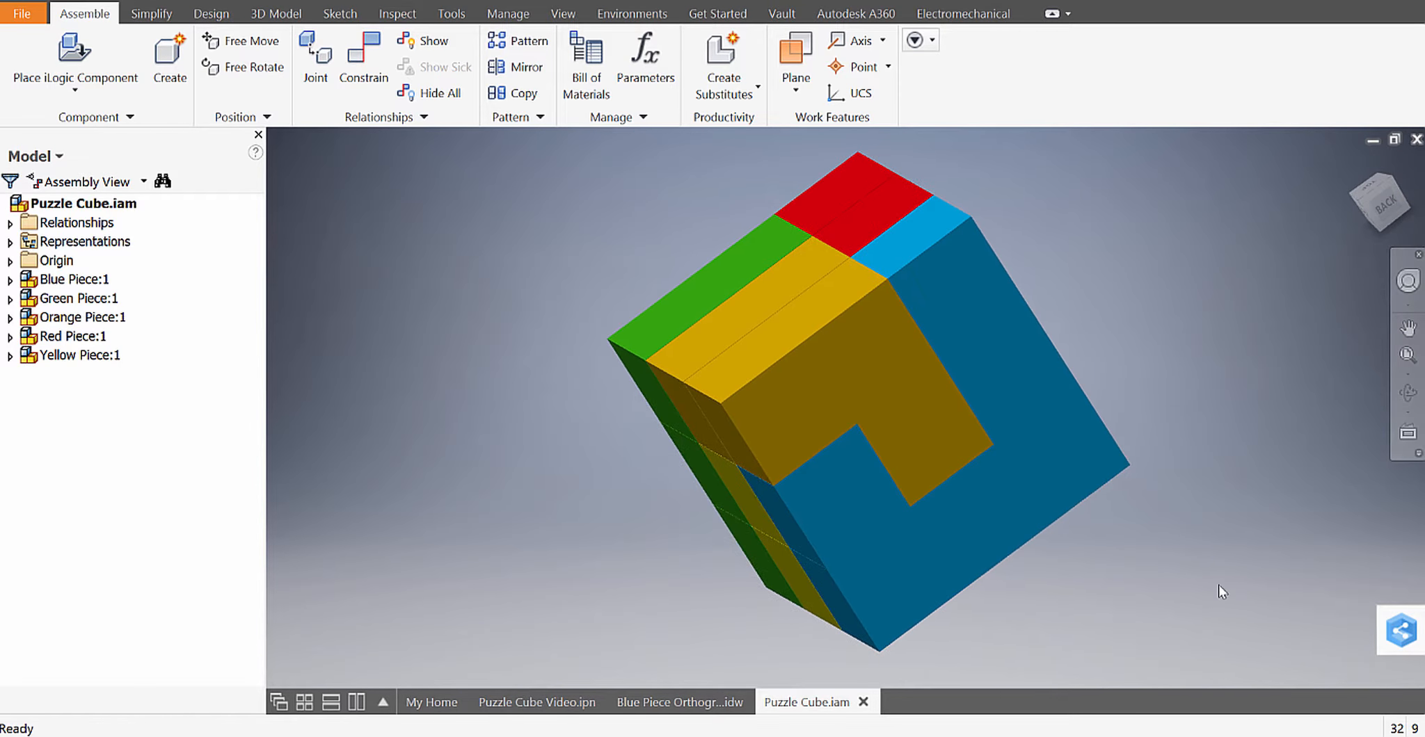
shift+middle_drag(1215, 579, 1247, 563)
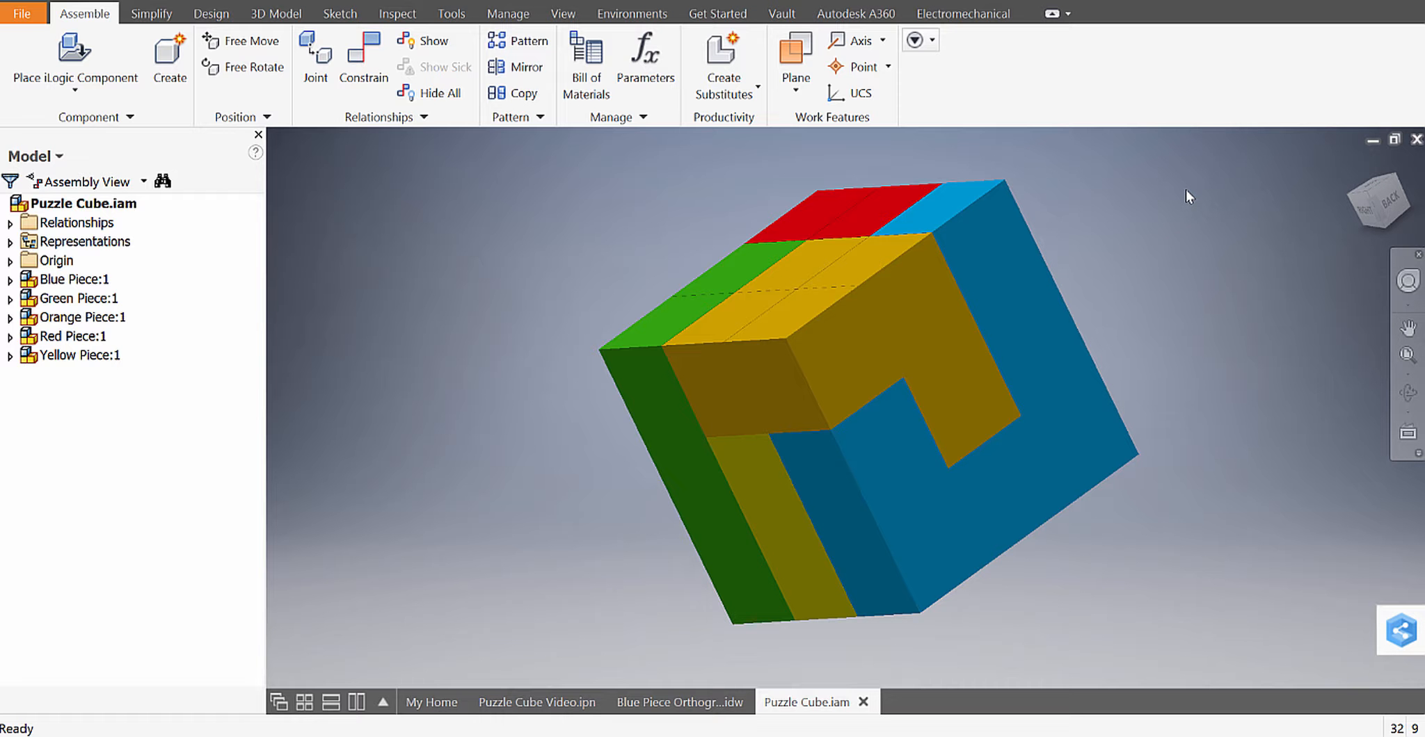
click(563, 16)
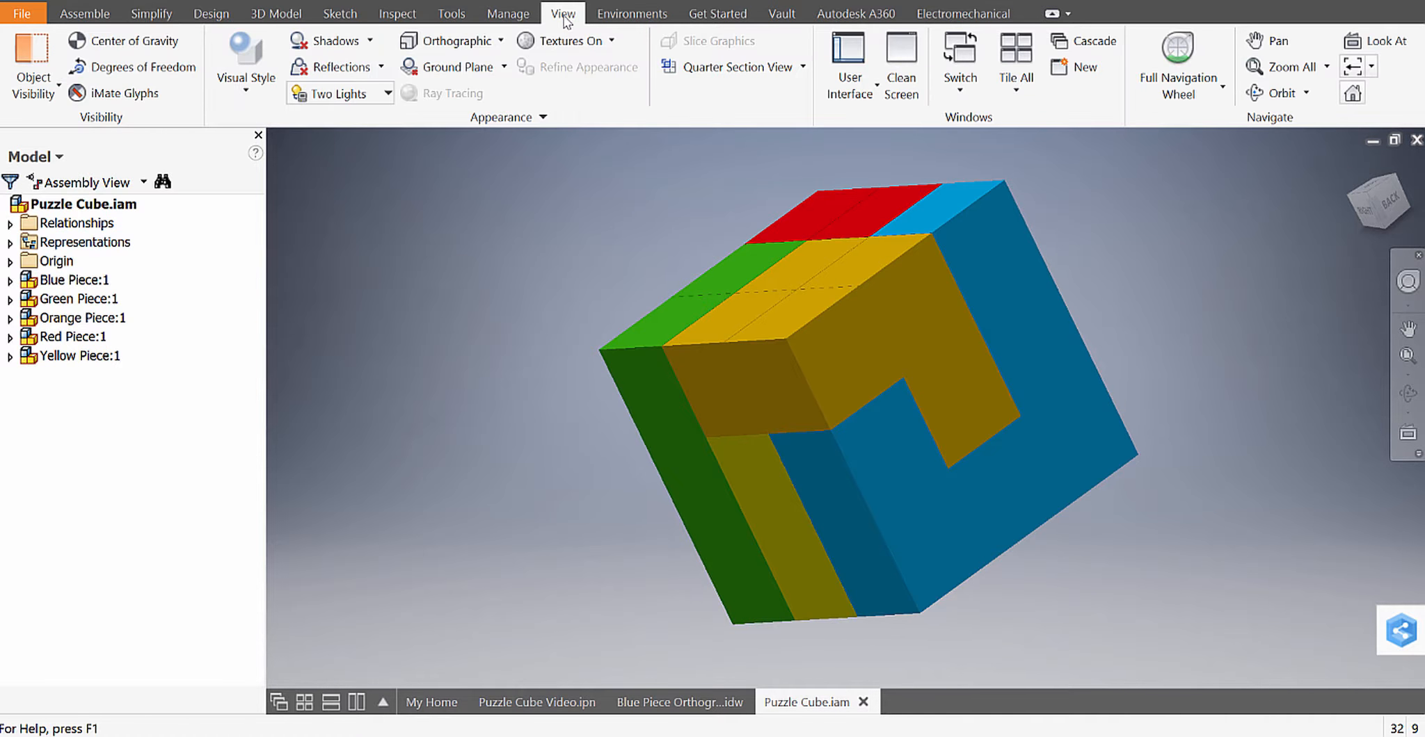
click(252, 92)
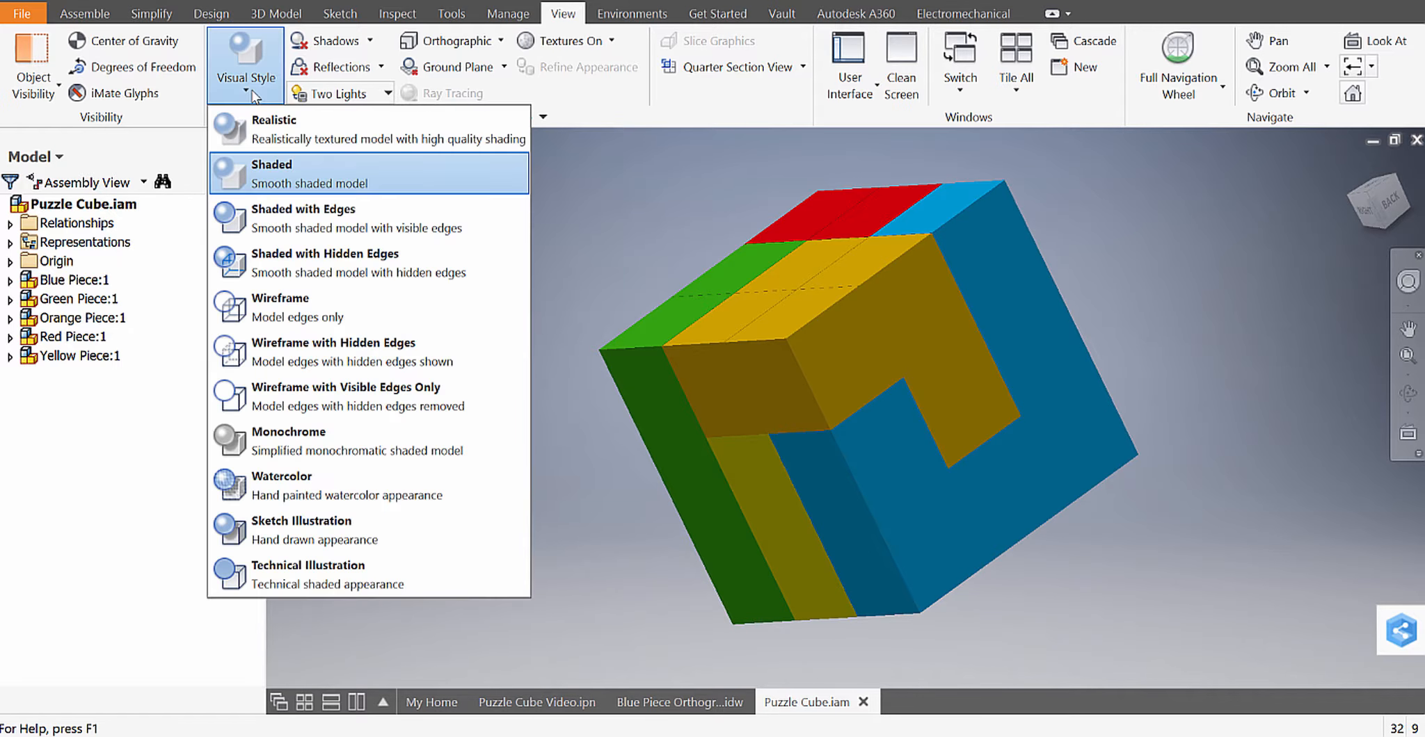
click(274, 132)
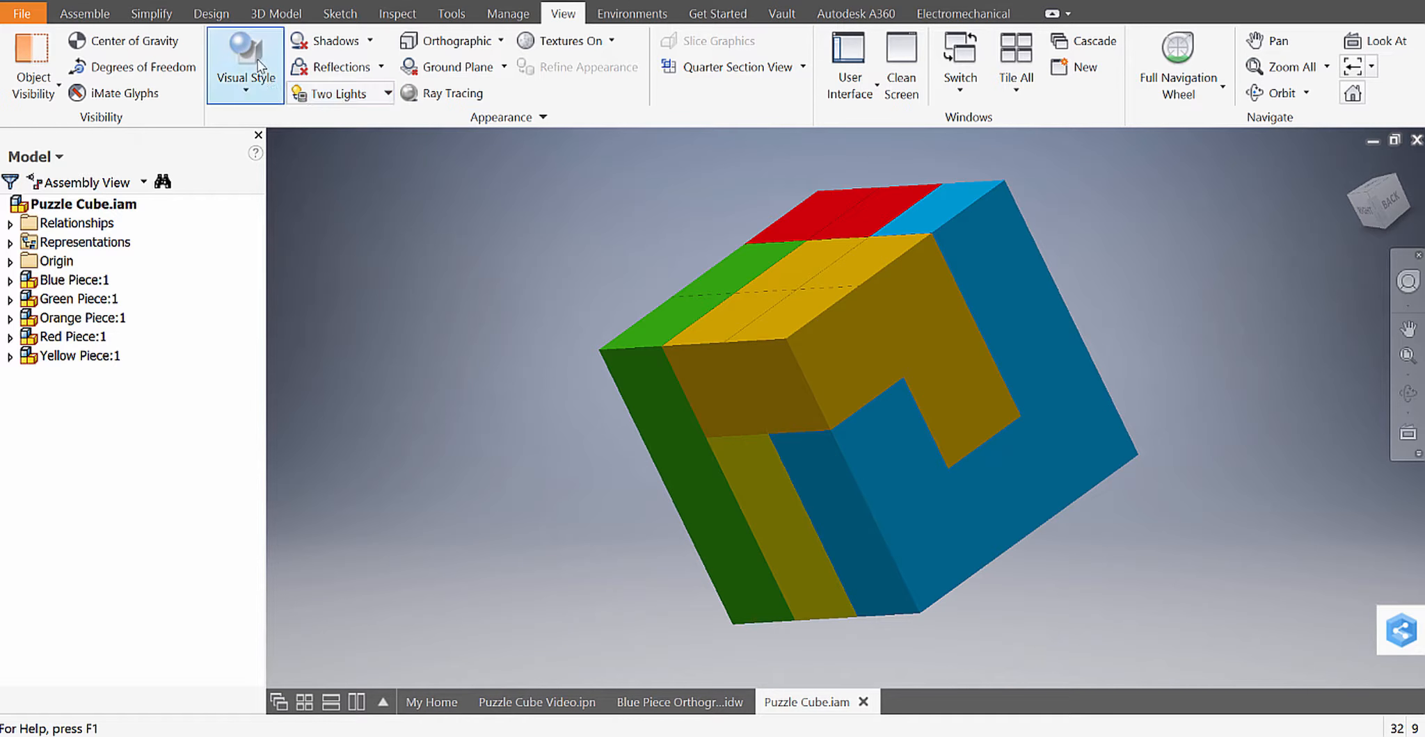
click(428, 103)
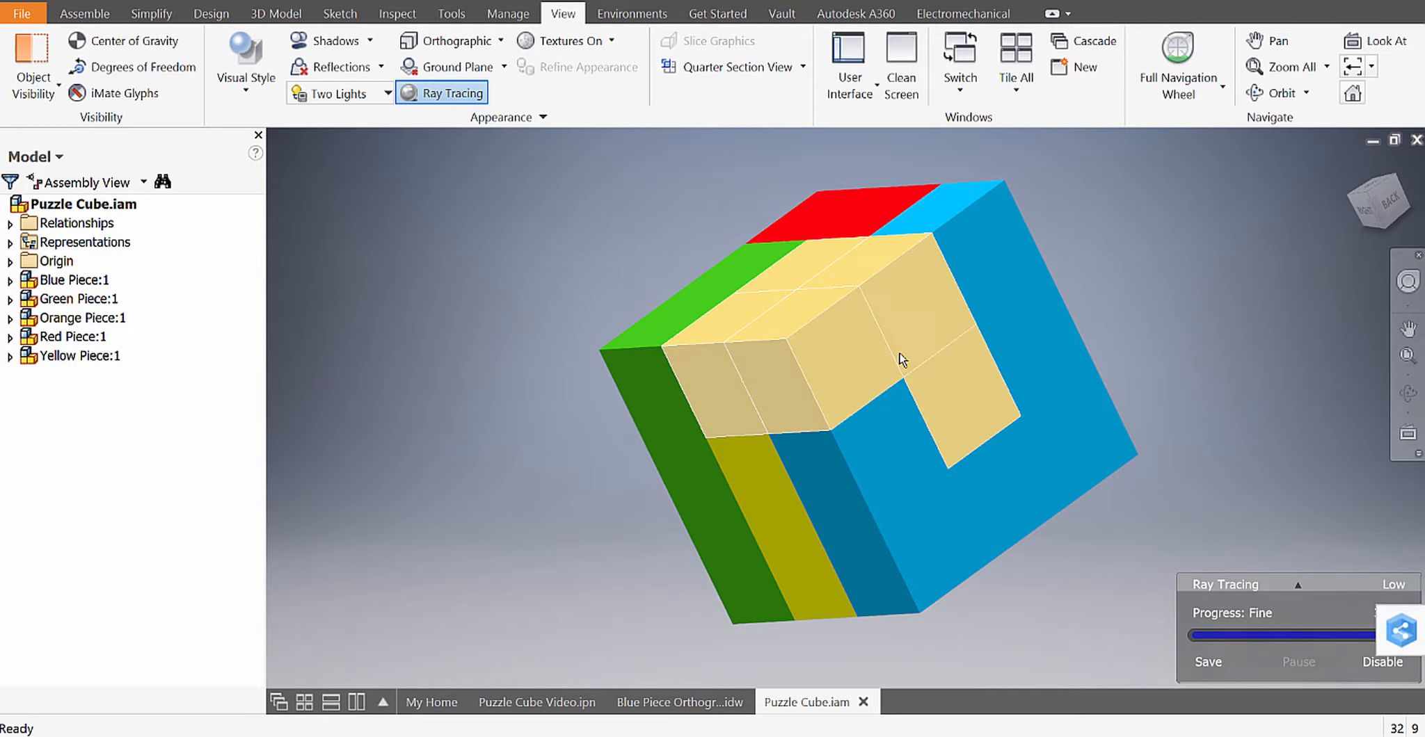
Set the ray tracing lighting and material accuracy to High.
mouse_move(1269, 634)
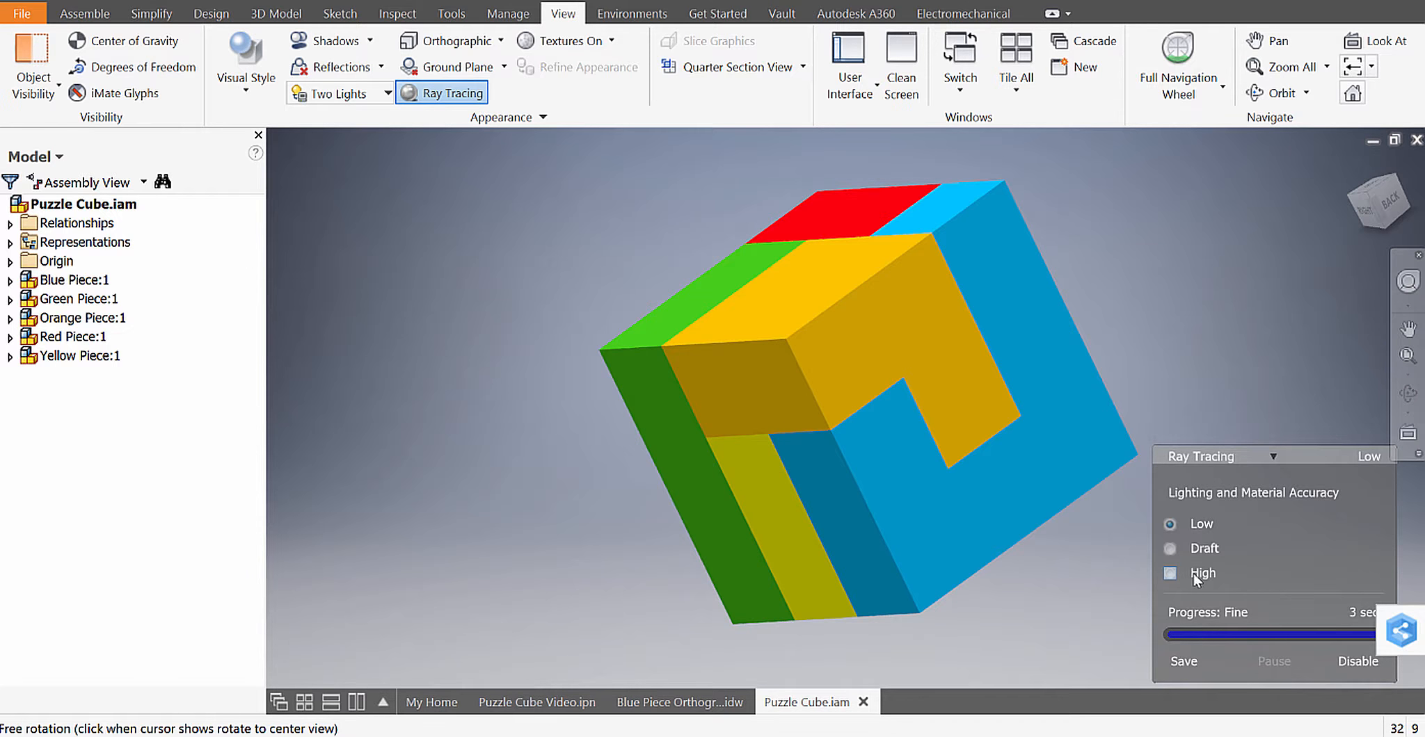
click(1170, 578)
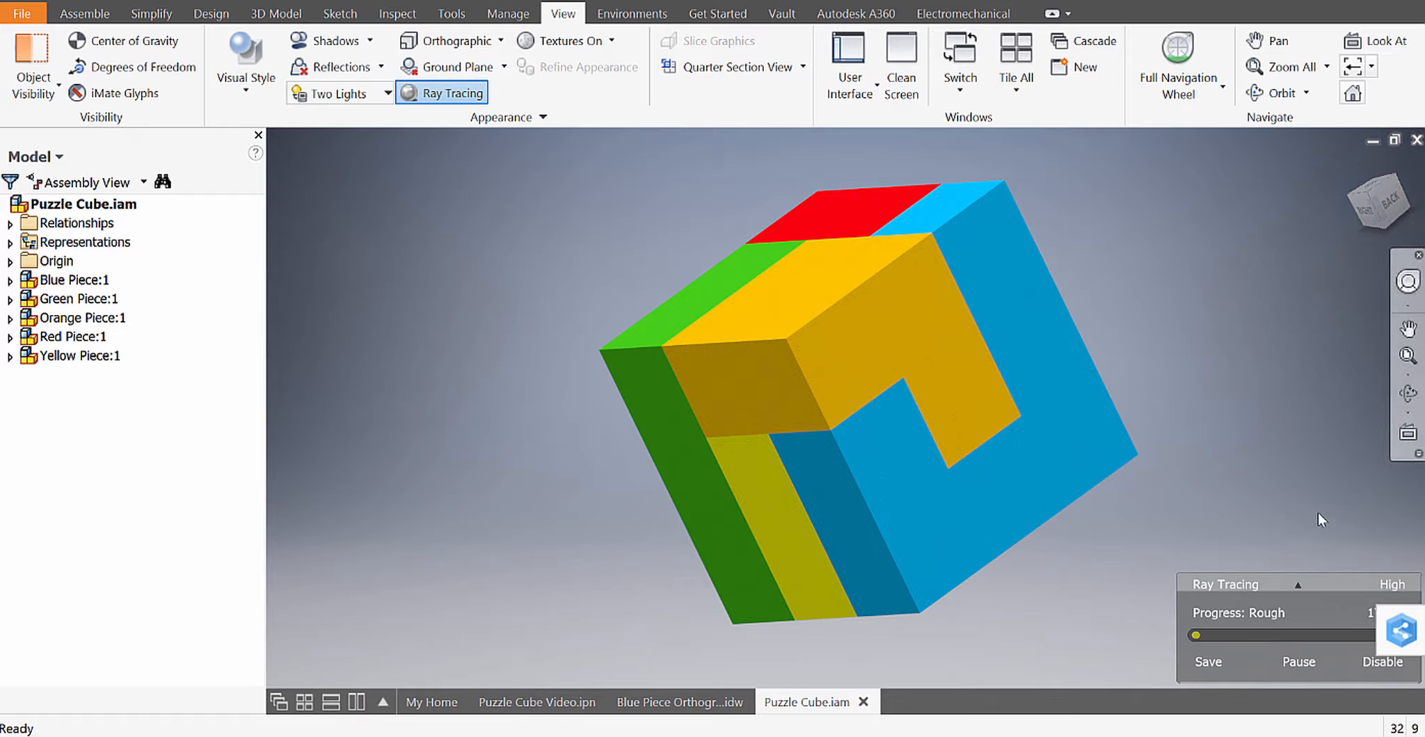
click(1297, 584)
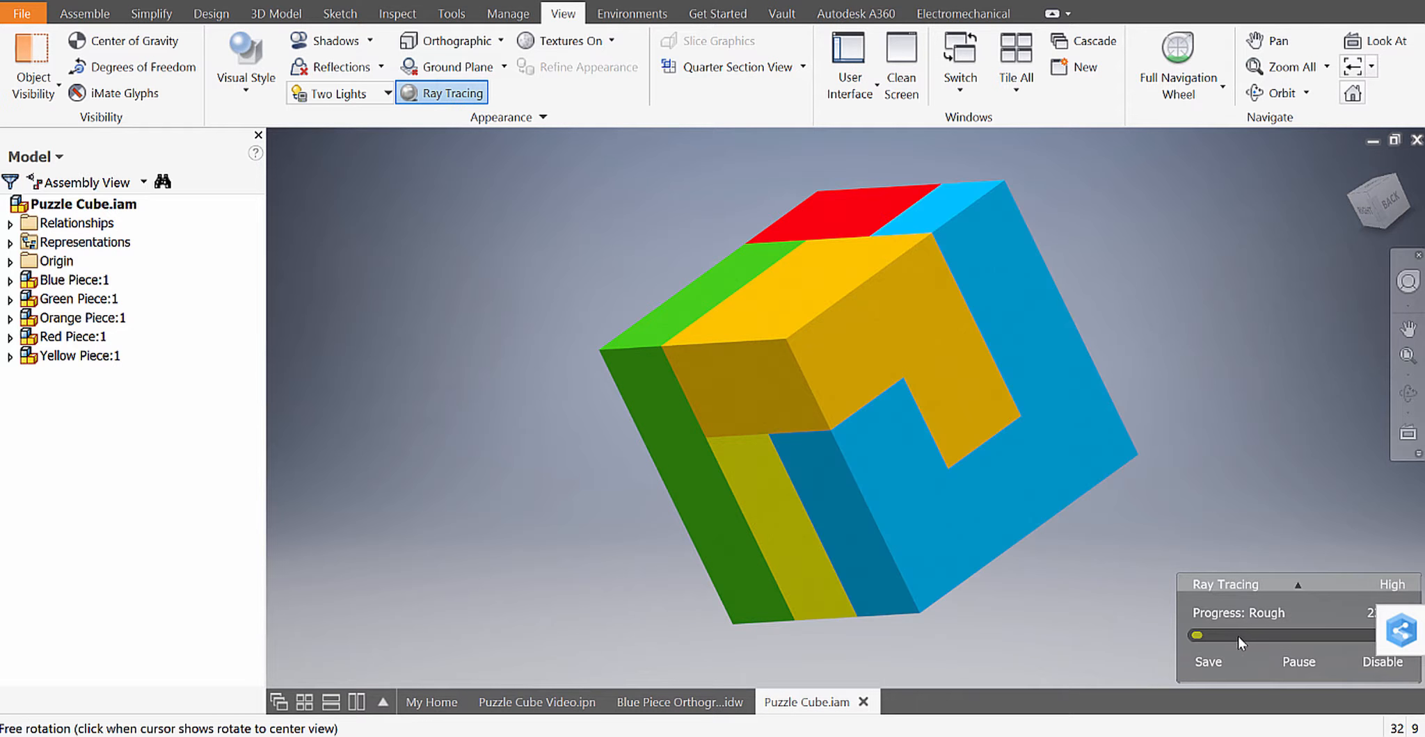
Switch to Snipping Tool and capture a new snip of the ray-traced puzzle cube.
click(1009, 736)
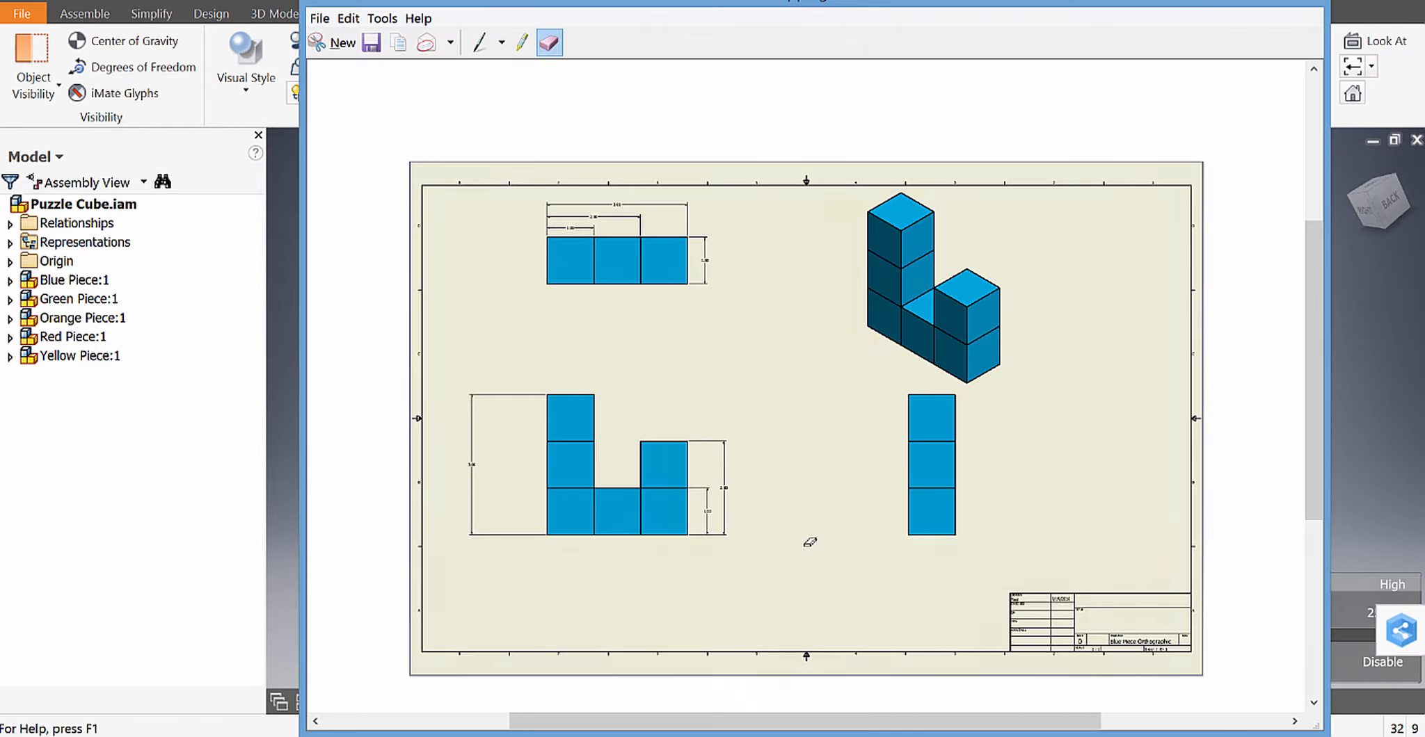
click(336, 42)
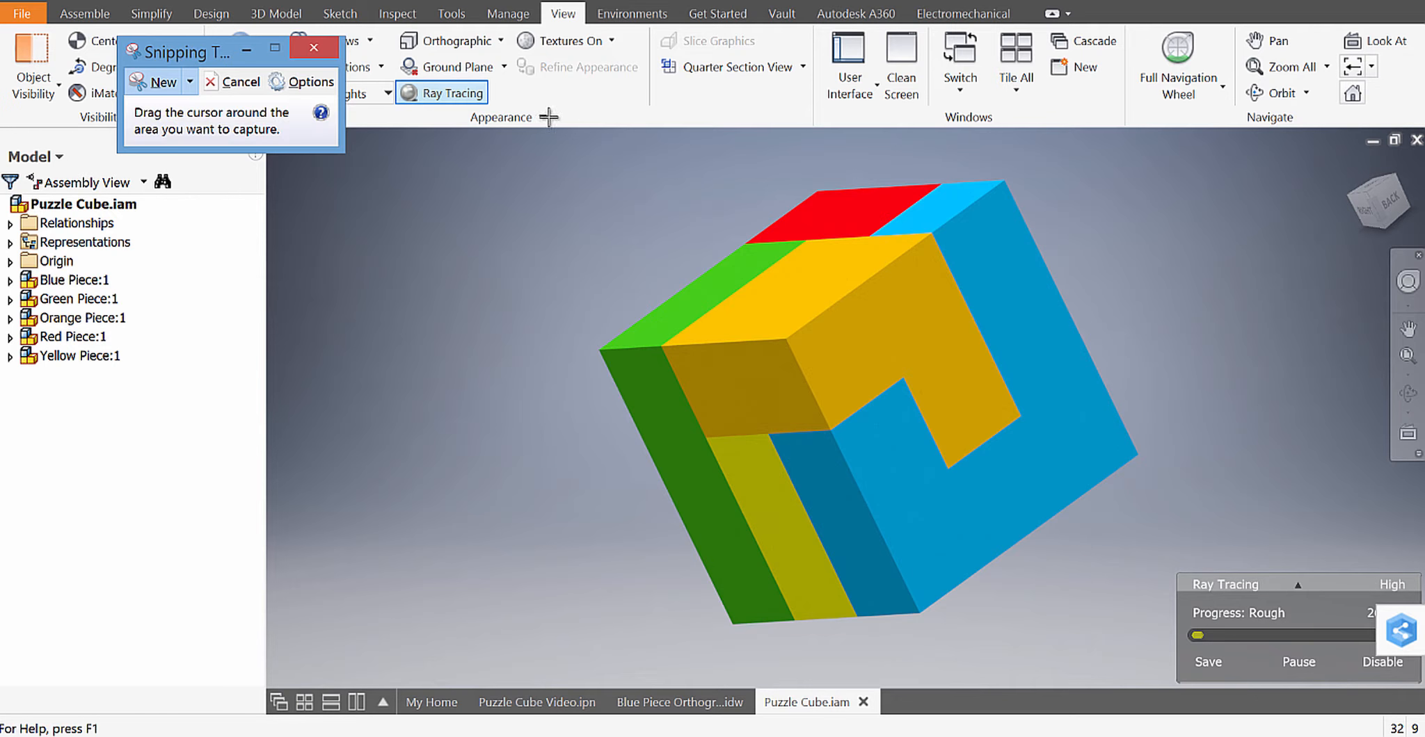
drag(529, 128, 1223, 686)
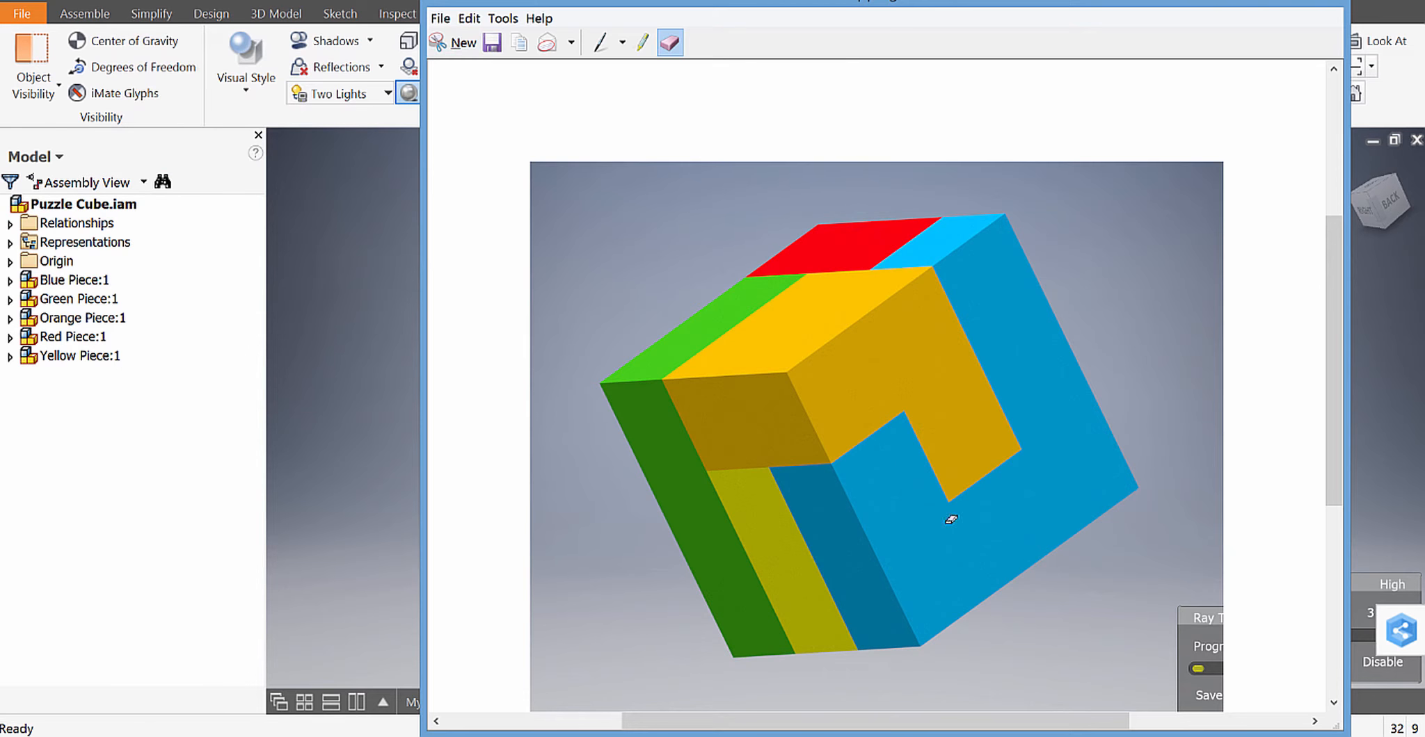
Inspect the captured cube snip, put the Snipping Tool away and collapse the expanded ray tracing settings.
scroll(975, 471, down, 1)
scroll(976, 471, up, 2)
scroll(976, 470, down, 2)
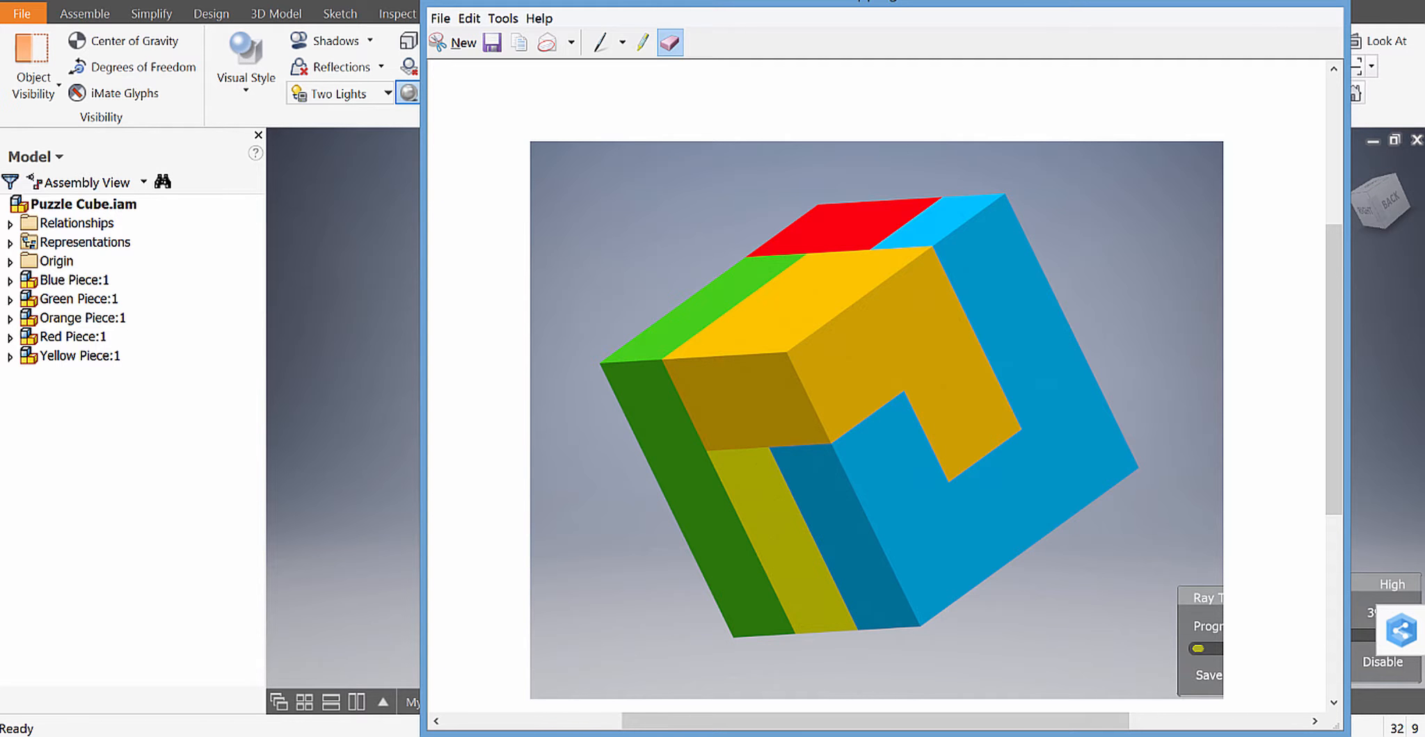
click(1256, 2)
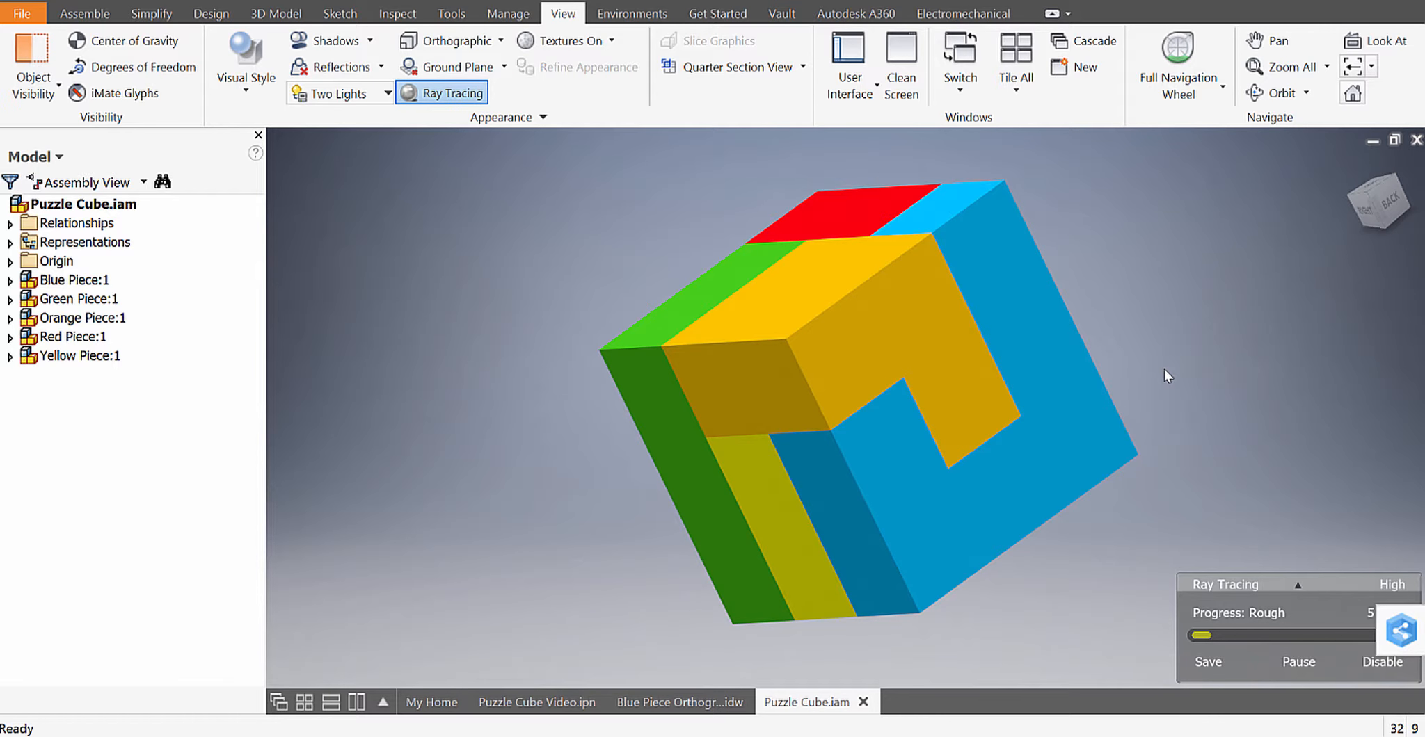
mouse_move(1324, 655)
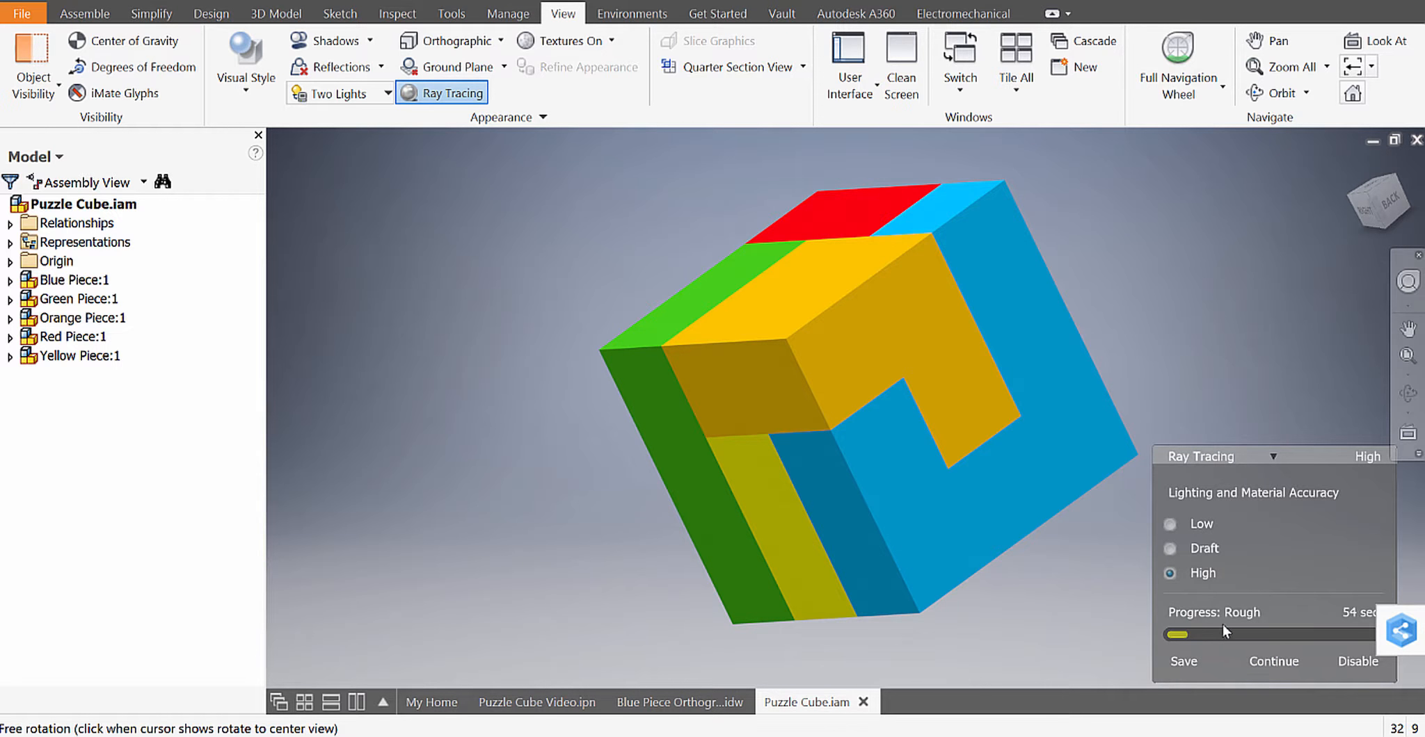
click(1273, 457)
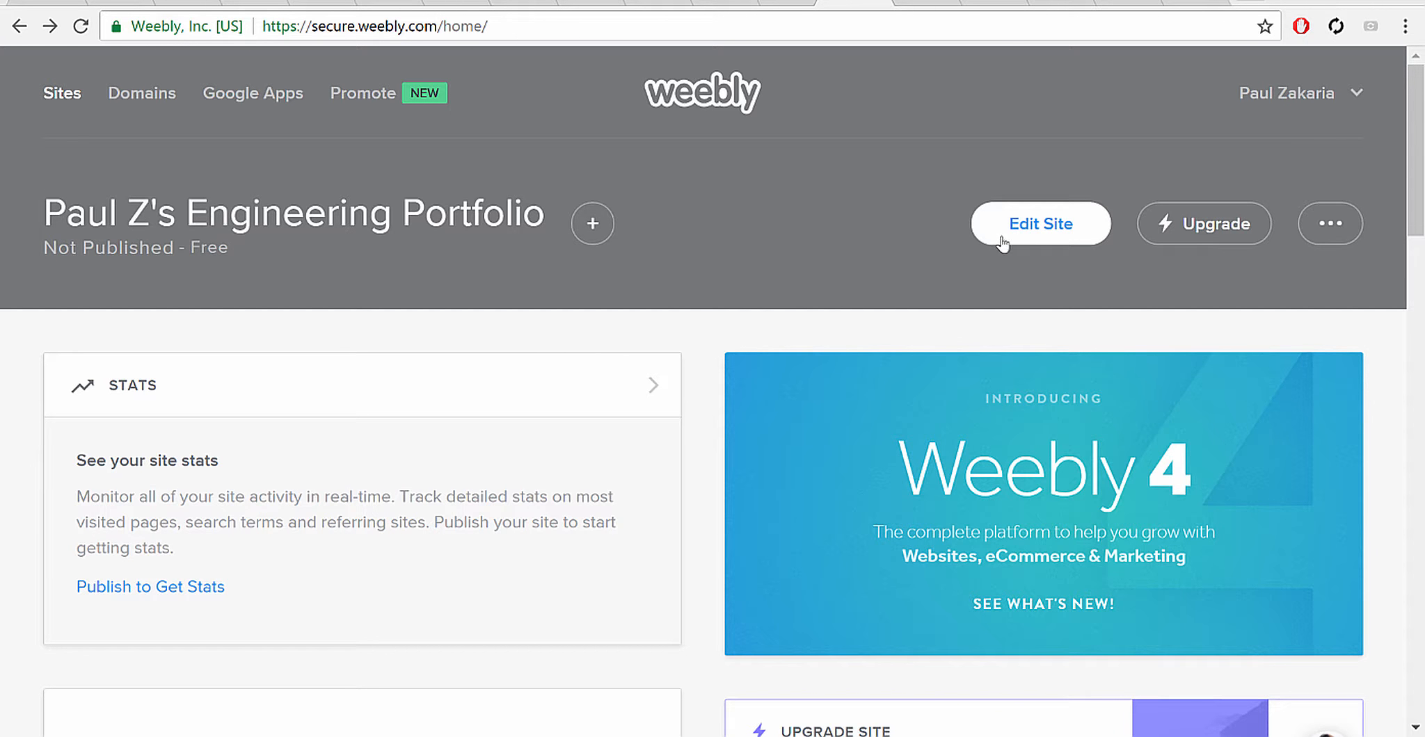
Open the engineering portfolio site in the Weebly editor and go to The Puzzle Cube Project page.
click(1044, 228)
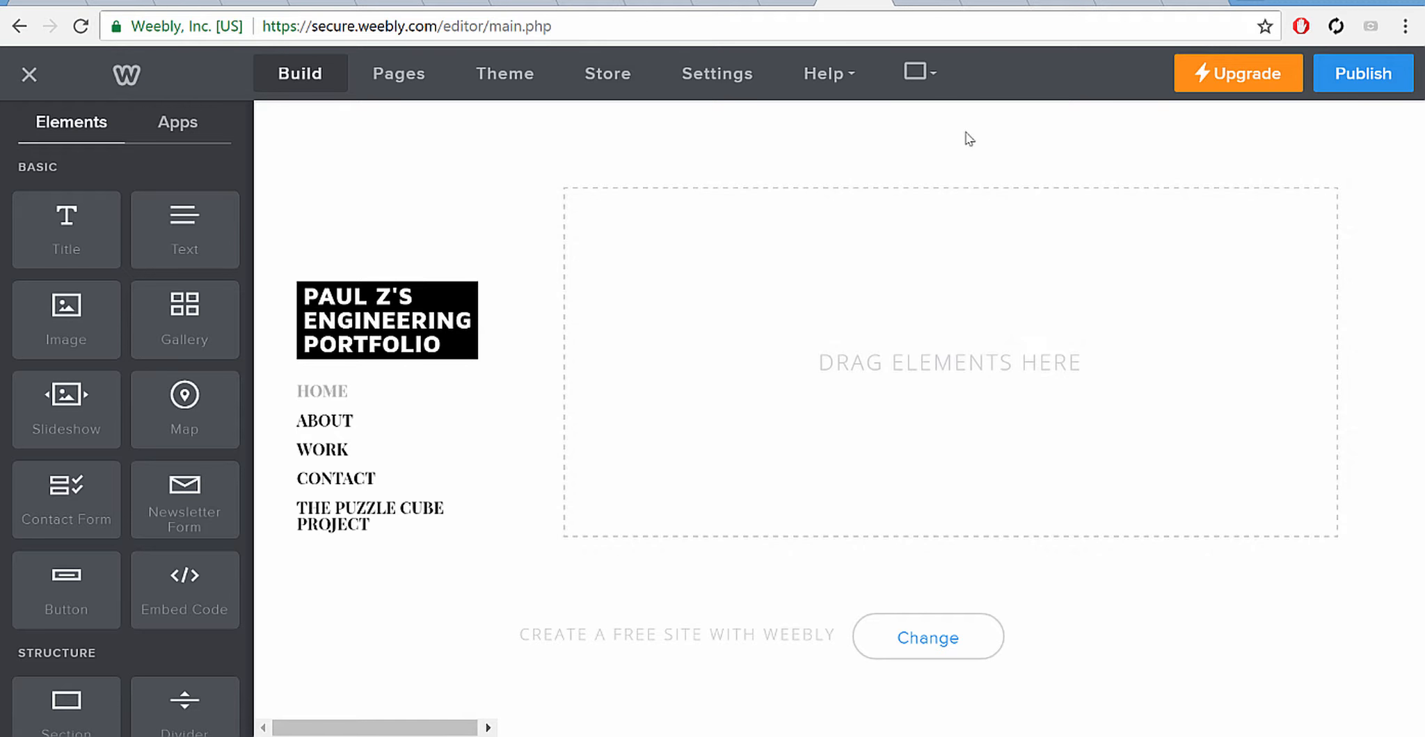
click(367, 516)
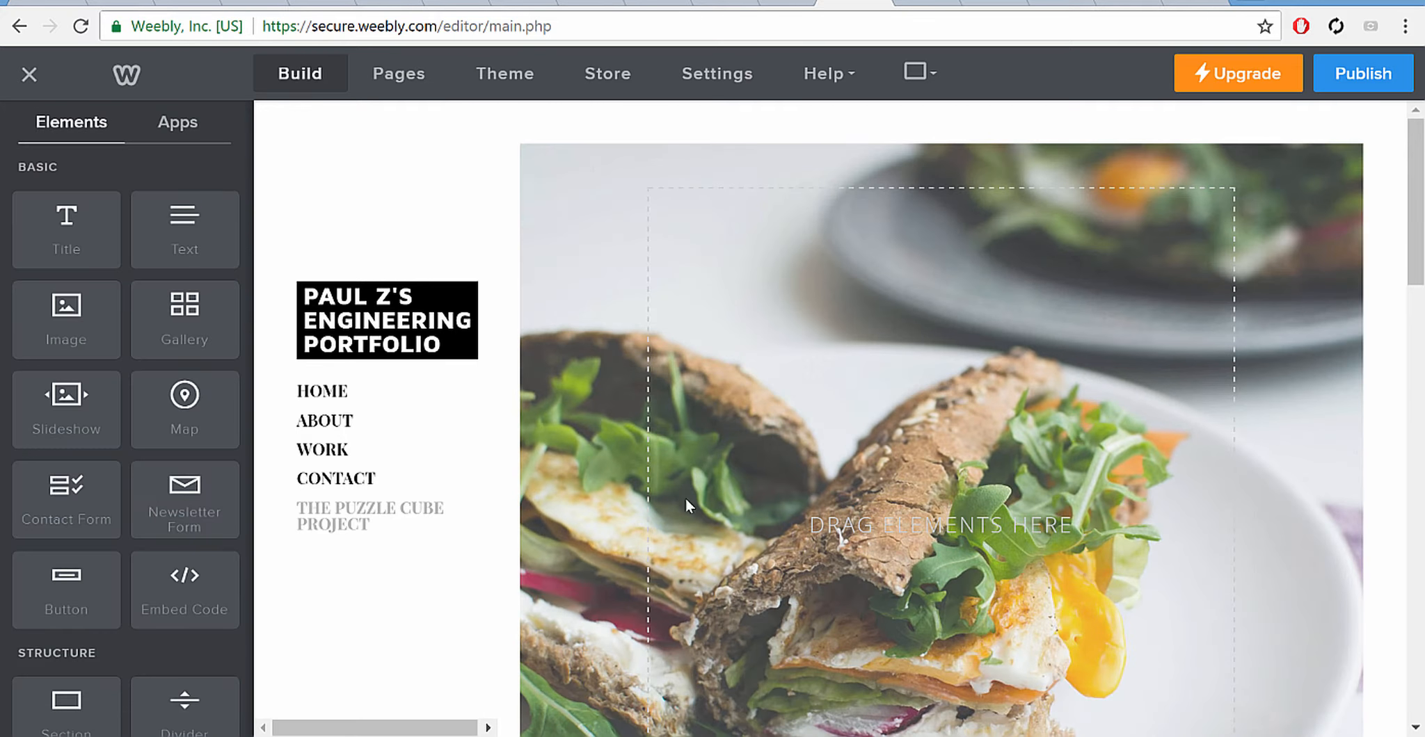
Look through the project page's header image, description, class work and 3D models sections.
scroll(613, 534, down, 4)
scroll(613, 534, down, 16)
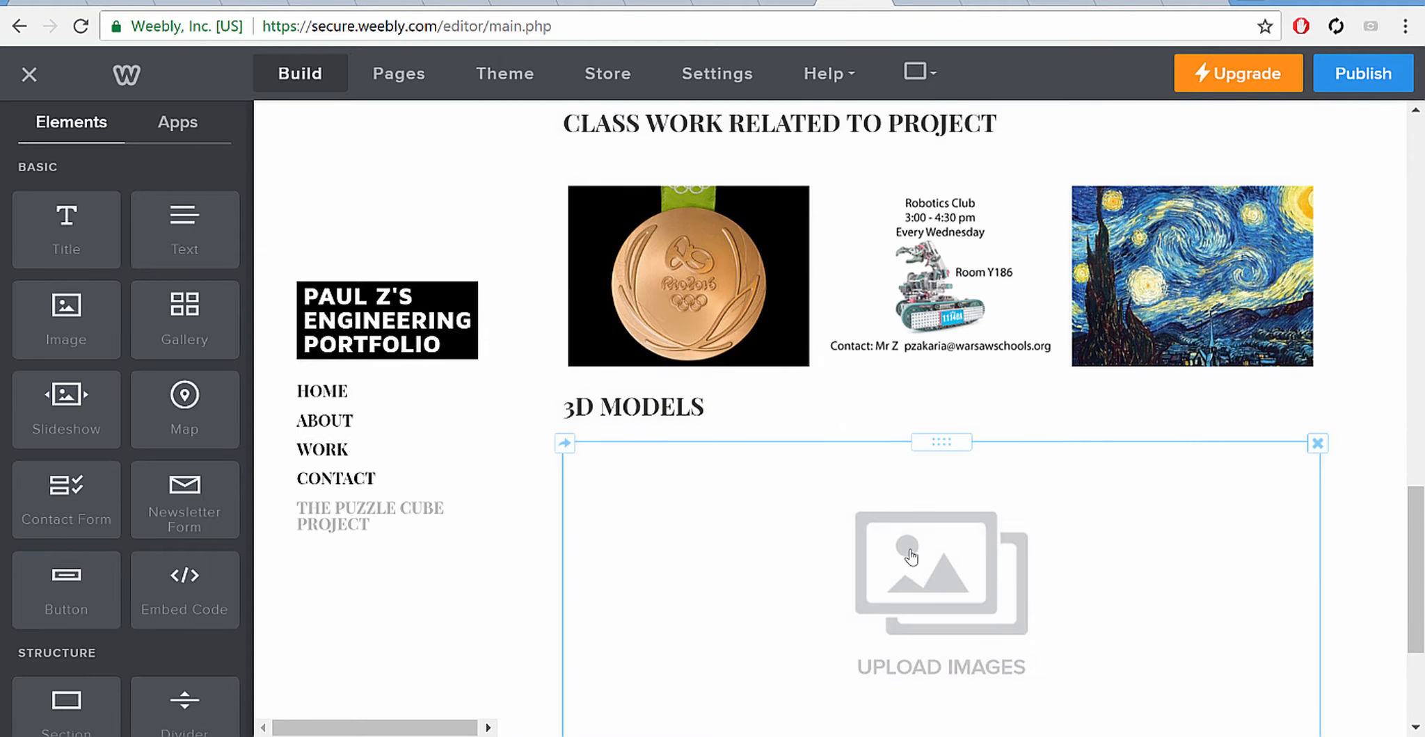
scroll(946, 543, up, 8)
scroll(947, 542, up, 5)
scroll(947, 543, down, 4)
scroll(1221, 515, up, 5)
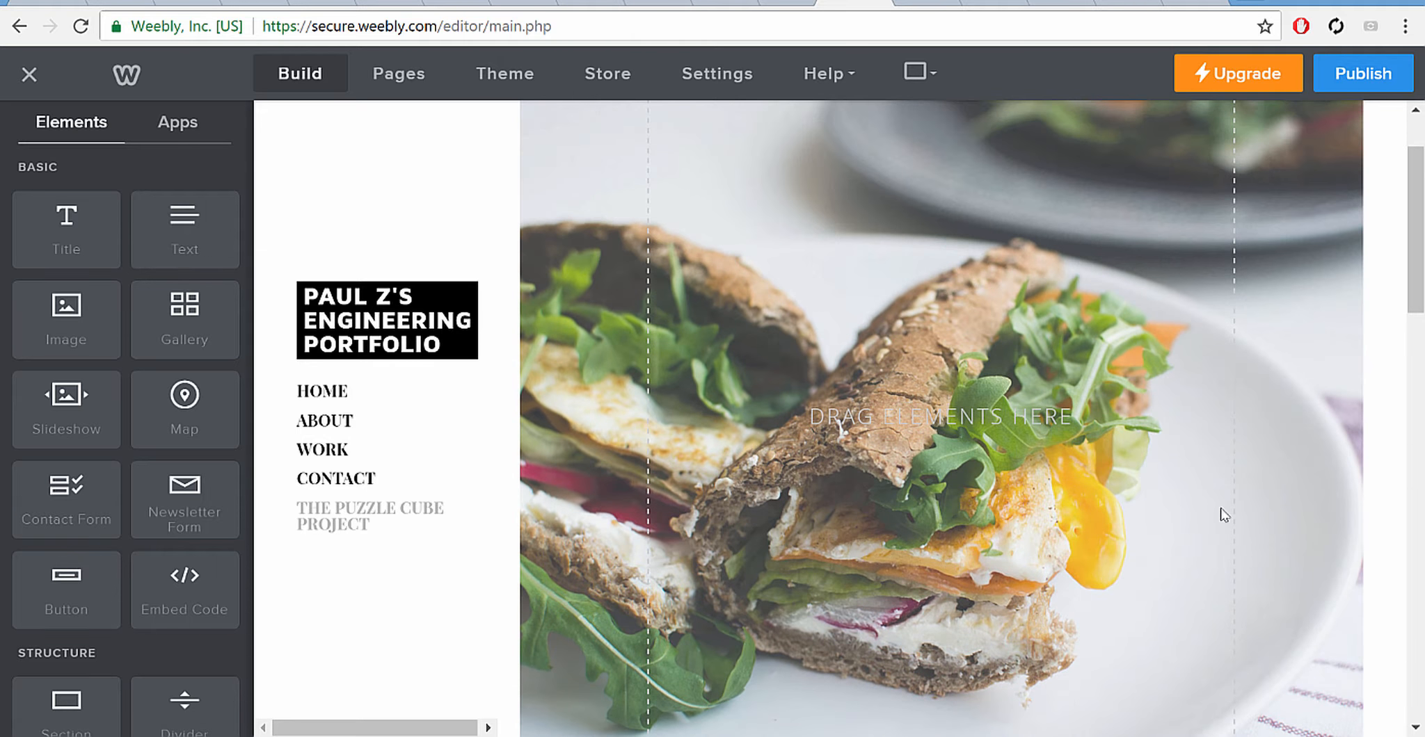
scroll(1209, 281, down, 6)
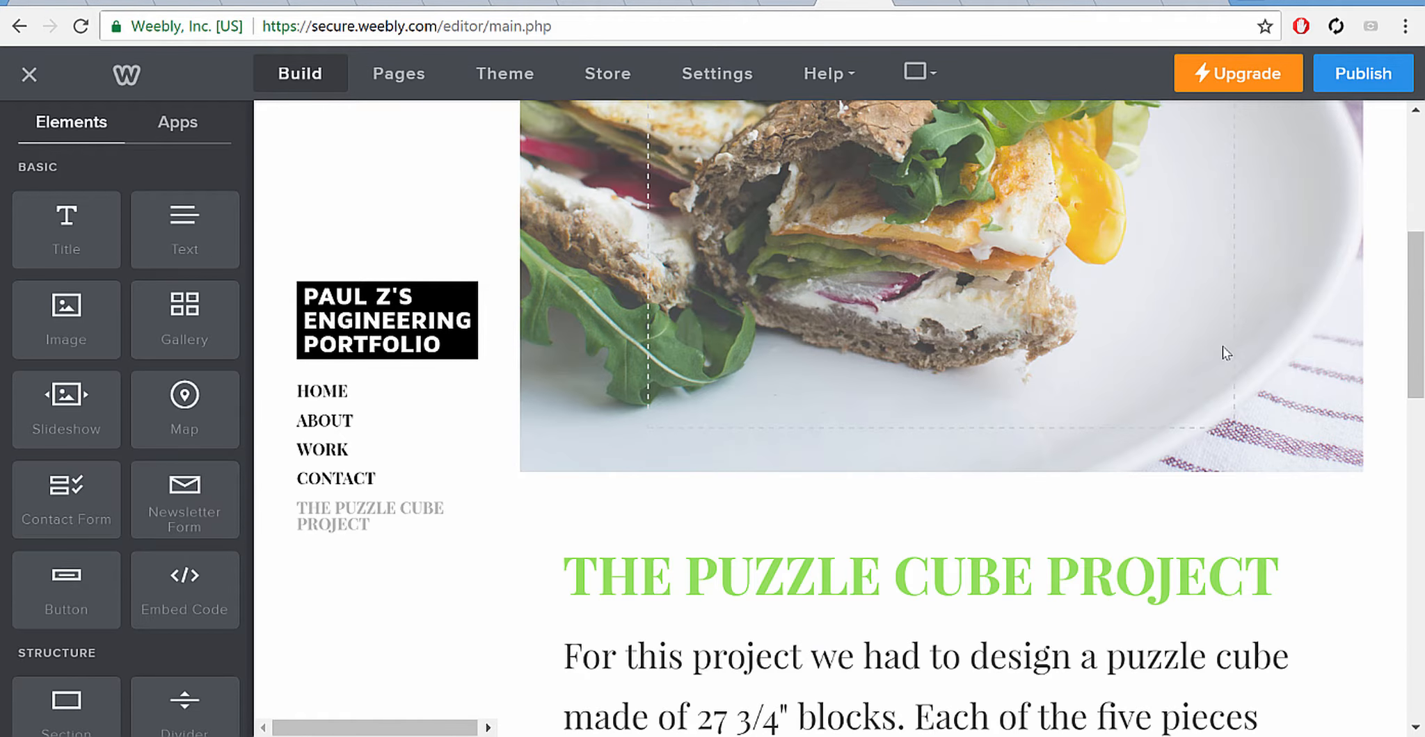
scroll(1231, 369, down, 2)
scroll(1215, 372, up, 7)
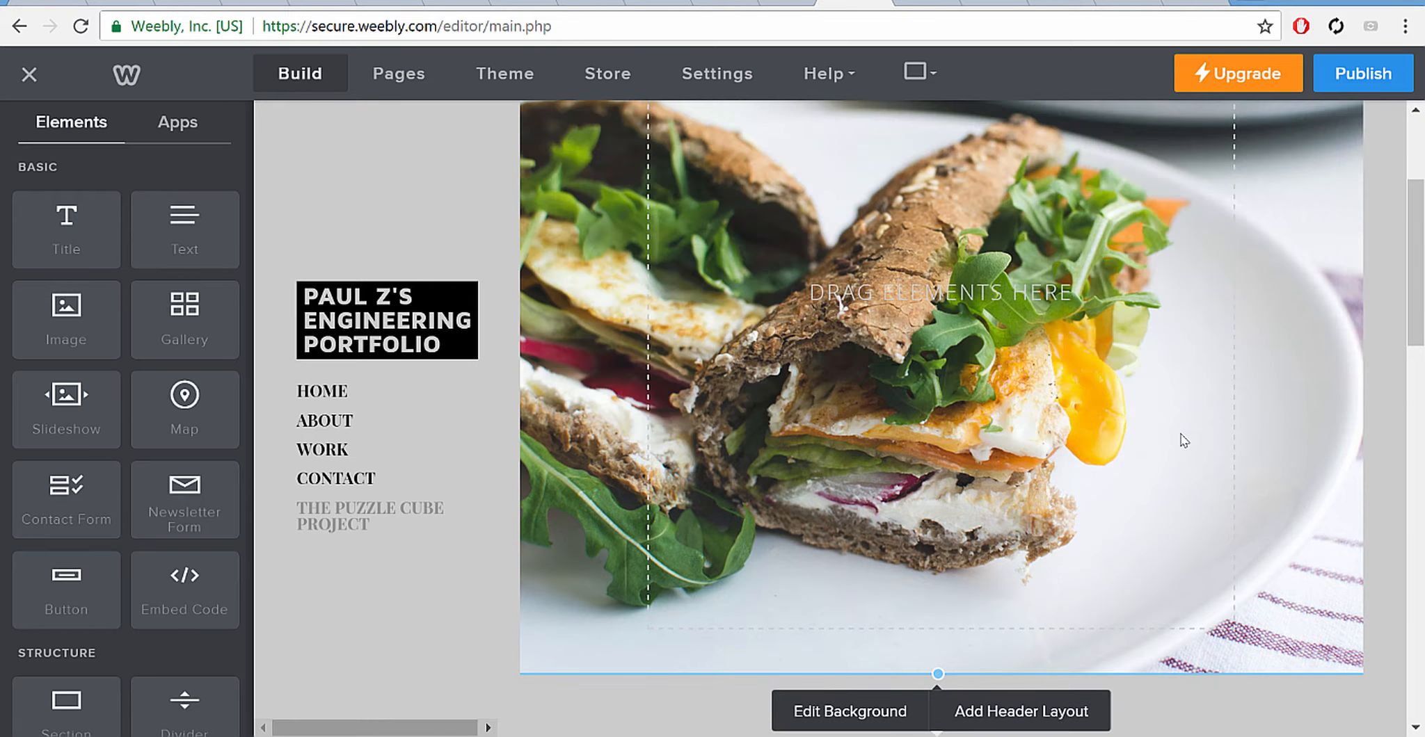
scroll(1185, 456, down, 6)
scroll(793, 460, up, 6)
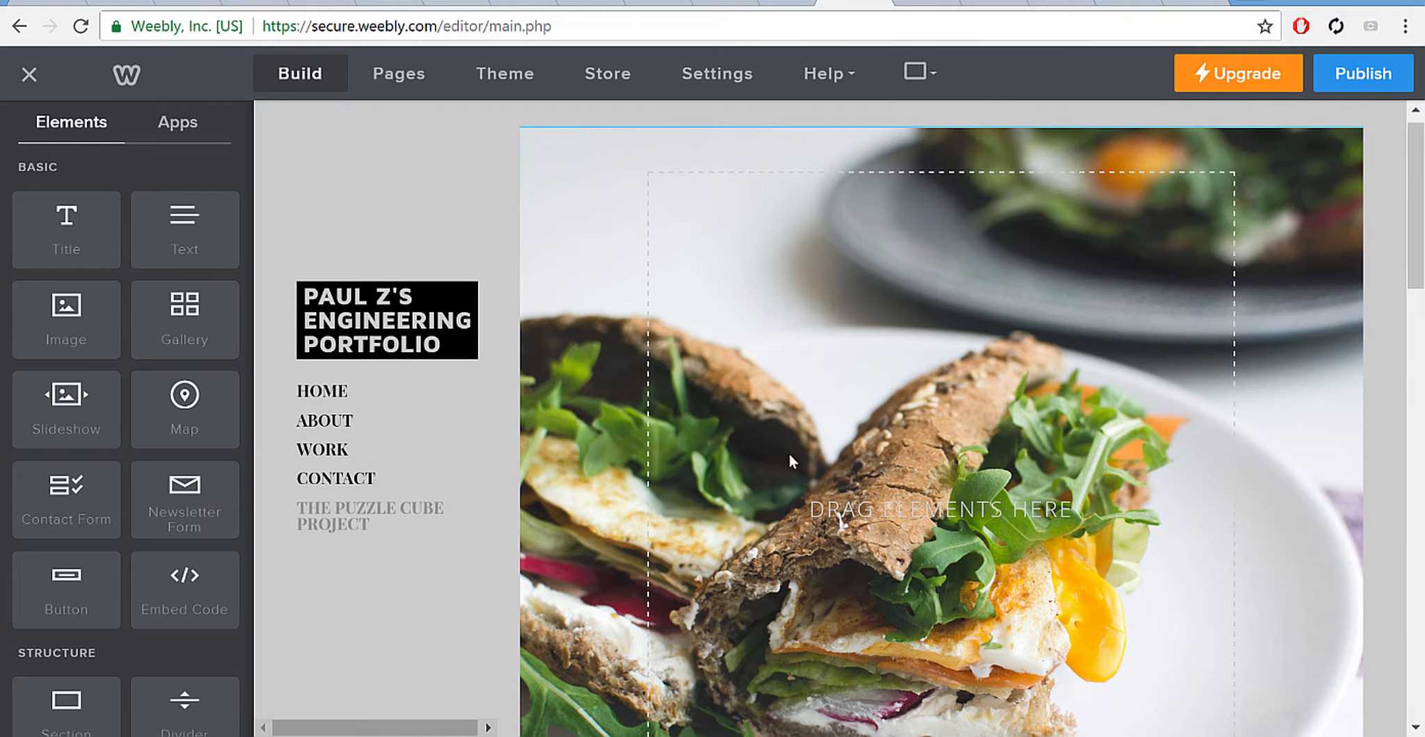
Edit the page header's background as an image and open the background picture selection.
scroll(1054, 502, down, 3)
click(852, 712)
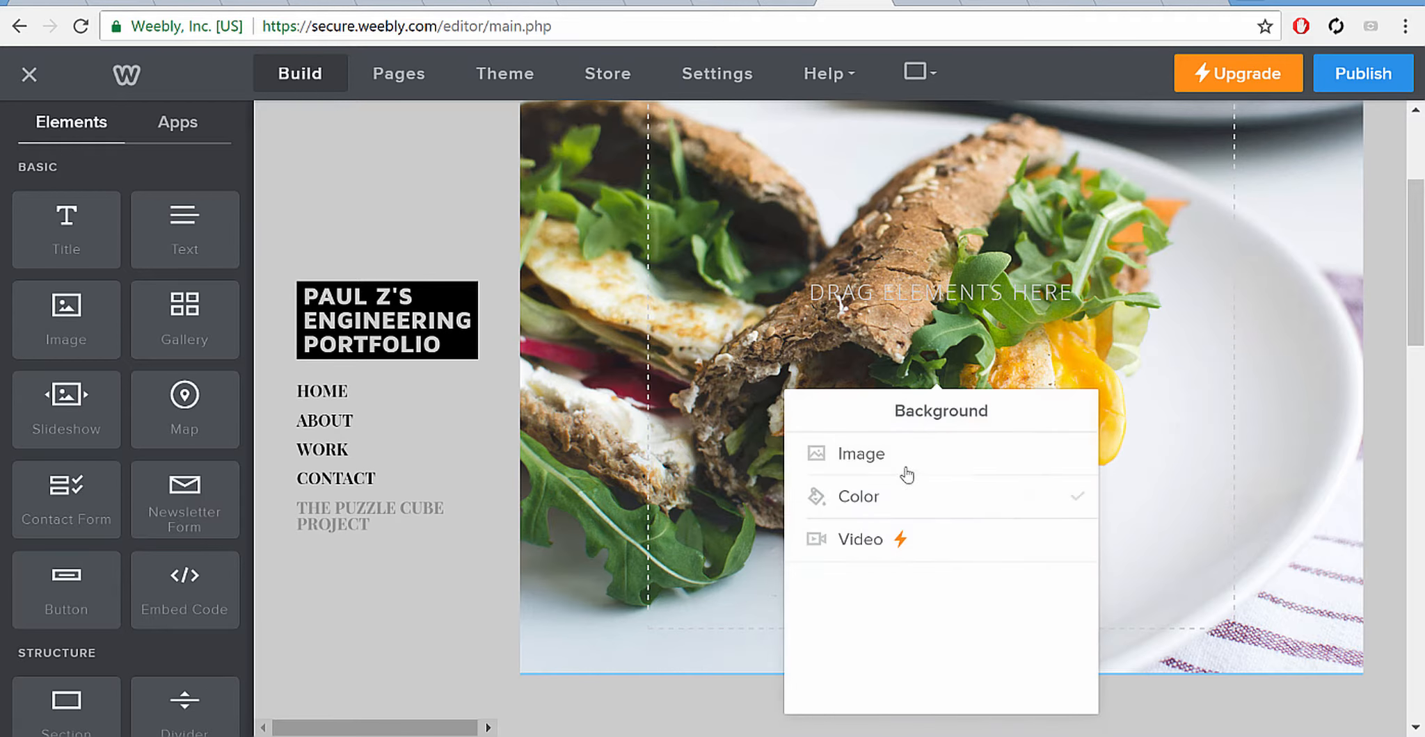
click(868, 454)
click(903, 536)
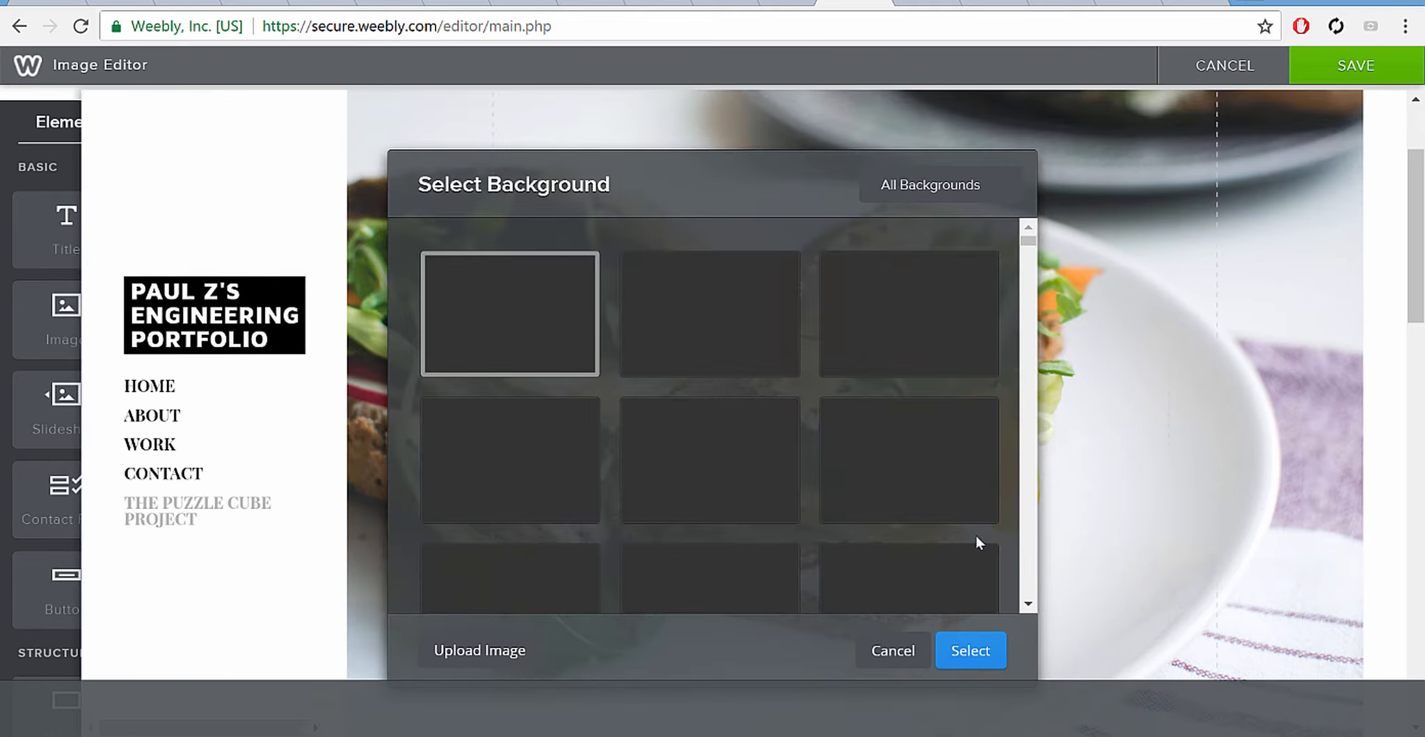
Switch to The Puzzle Cube Project folder and try to place the PC Animation image directly into the background selection.
key(alt+Tab)
click(1054, 373)
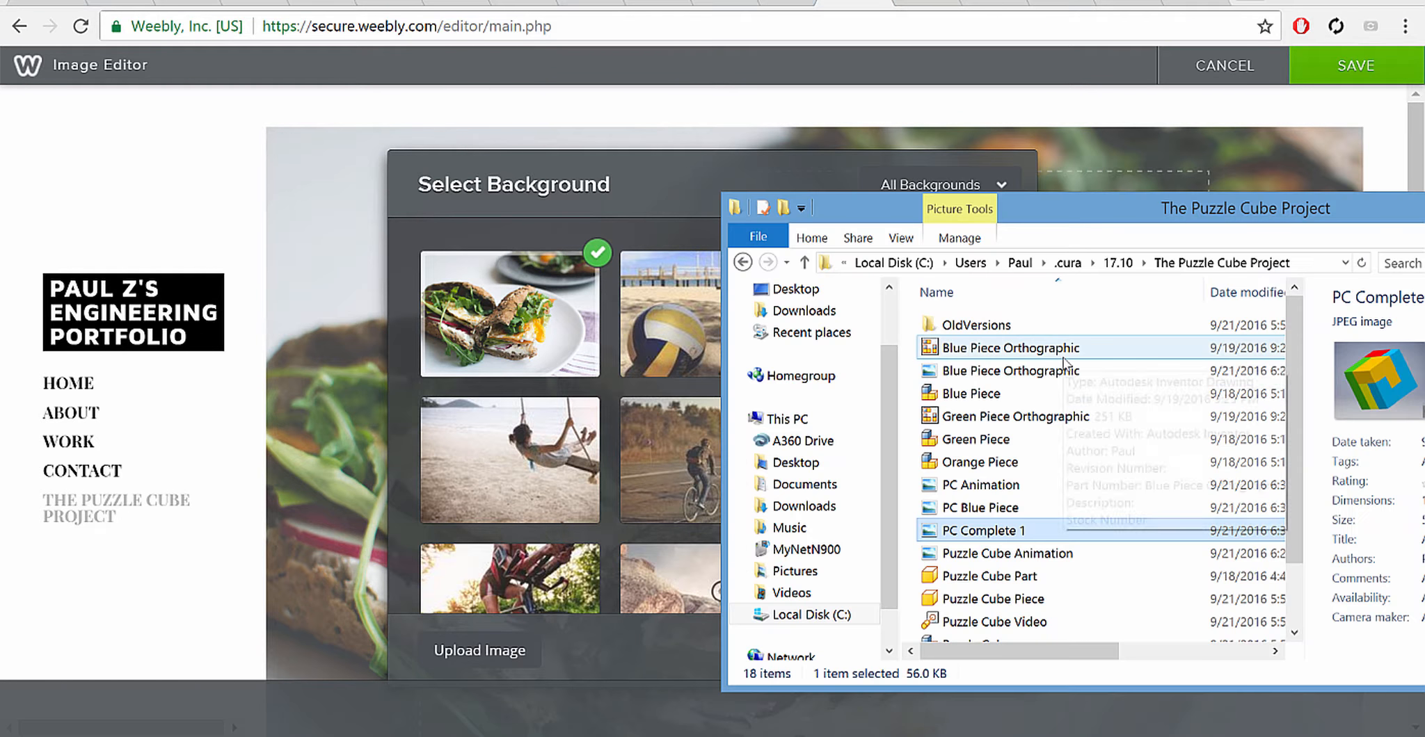
click(1016, 531)
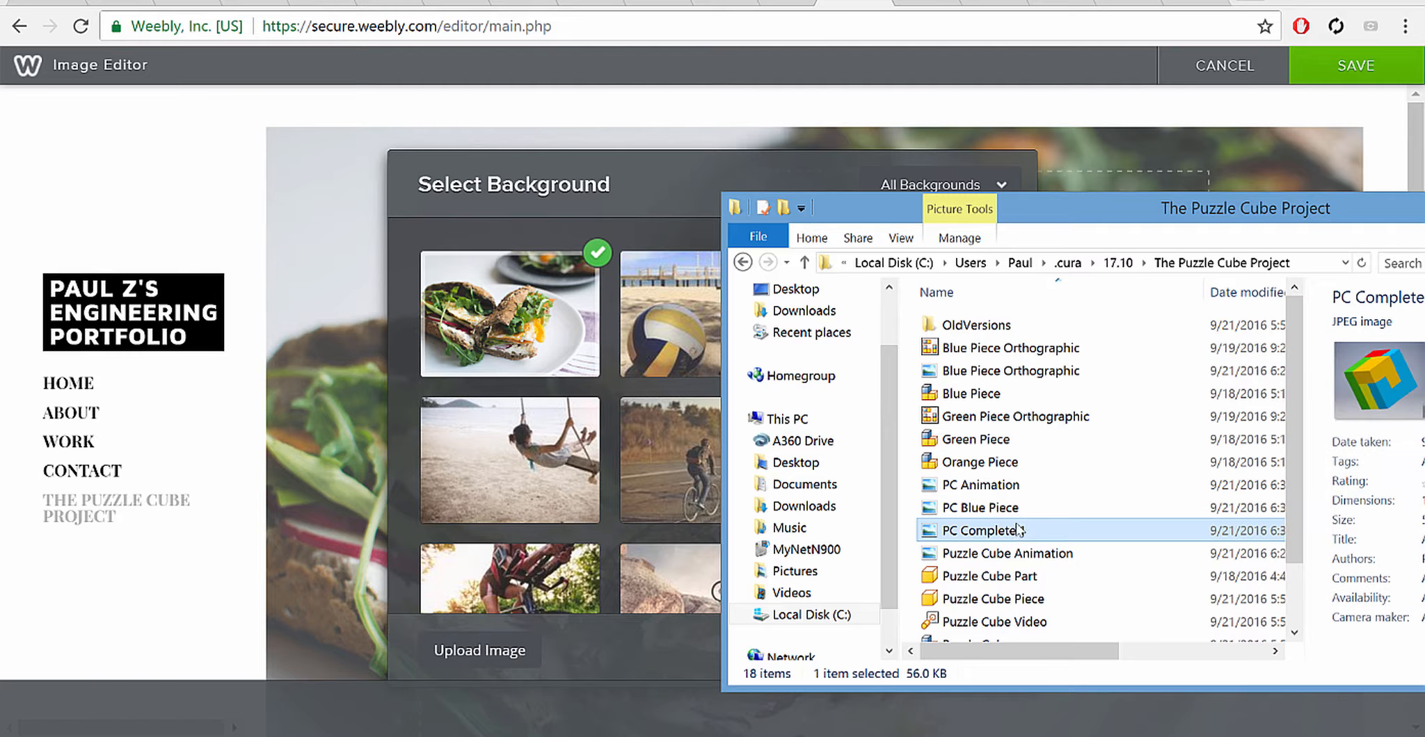
click(1011, 508)
click(1005, 484)
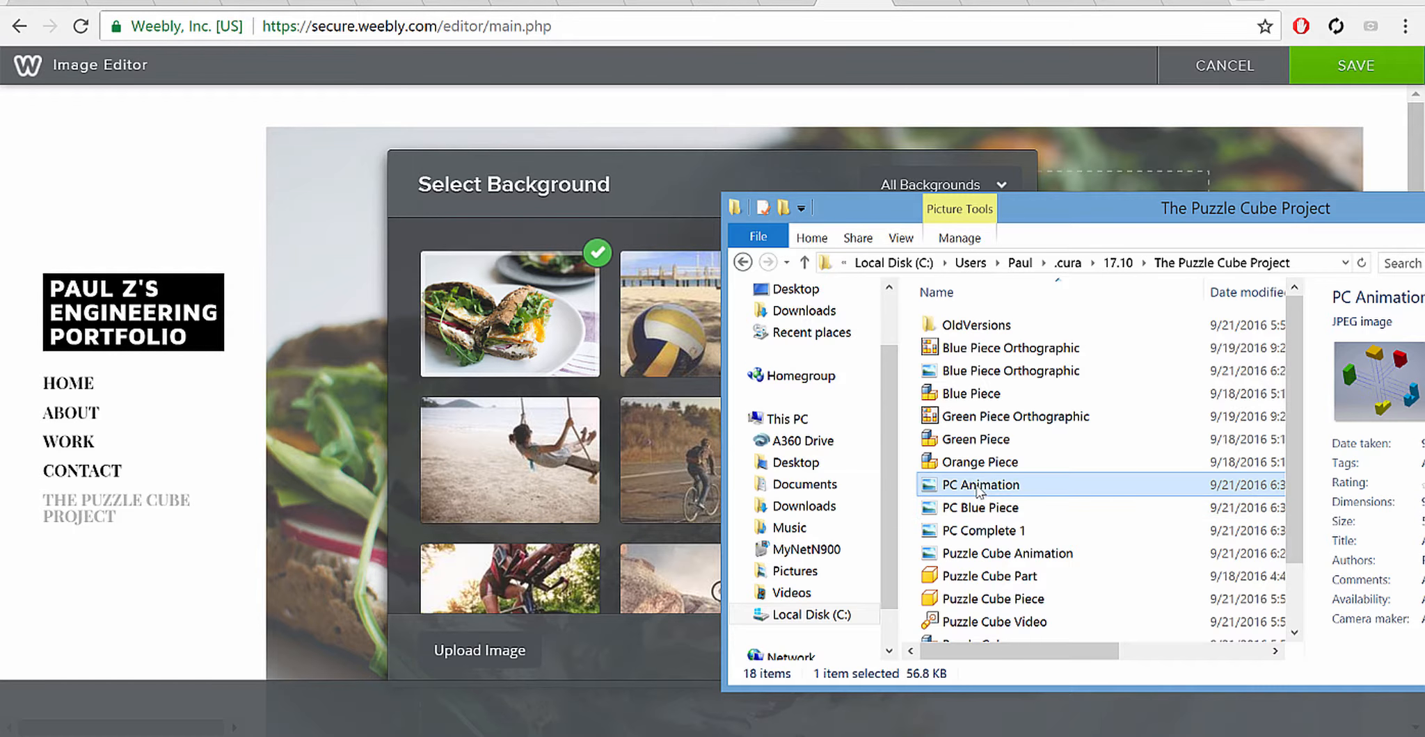
drag(979, 487, 350, 450)
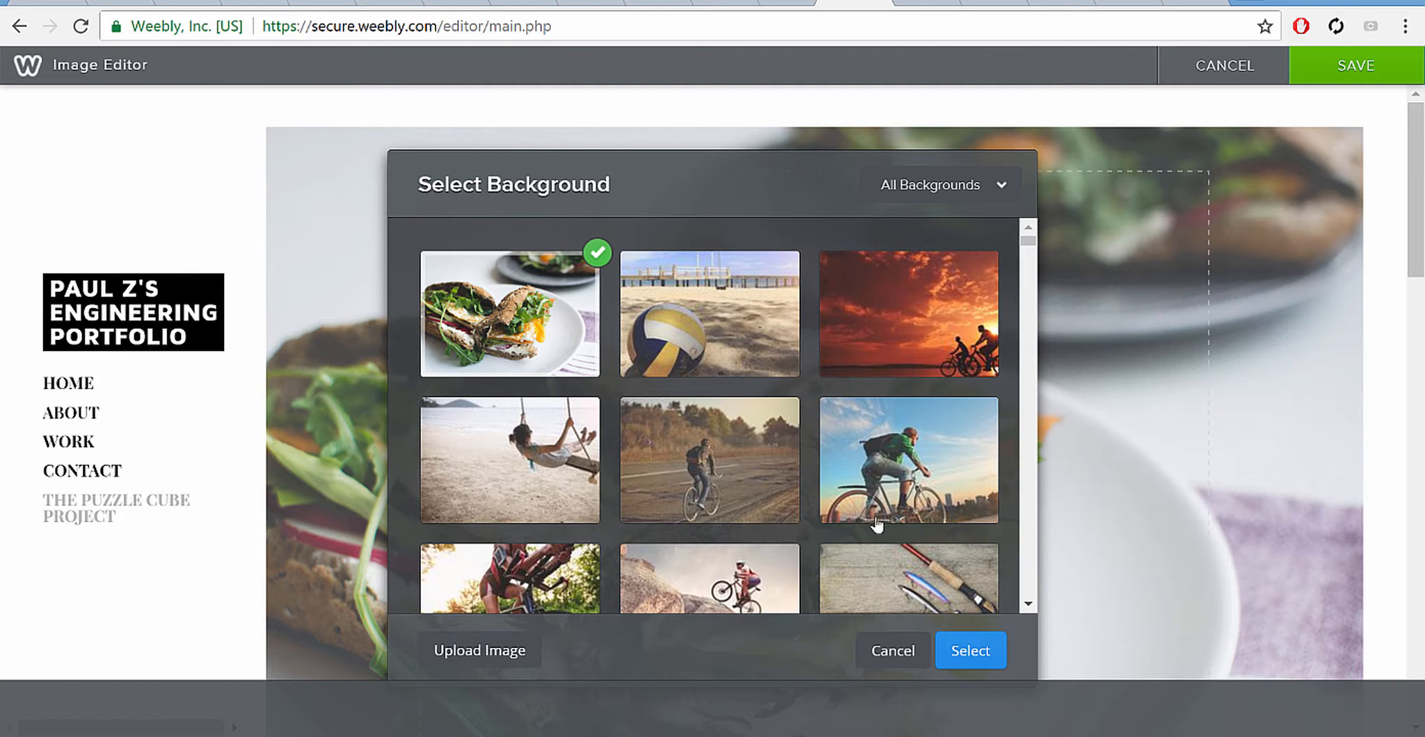
Upload the PC Animation image from the computer as the page header's background.
scroll(953, 557, down, 5)
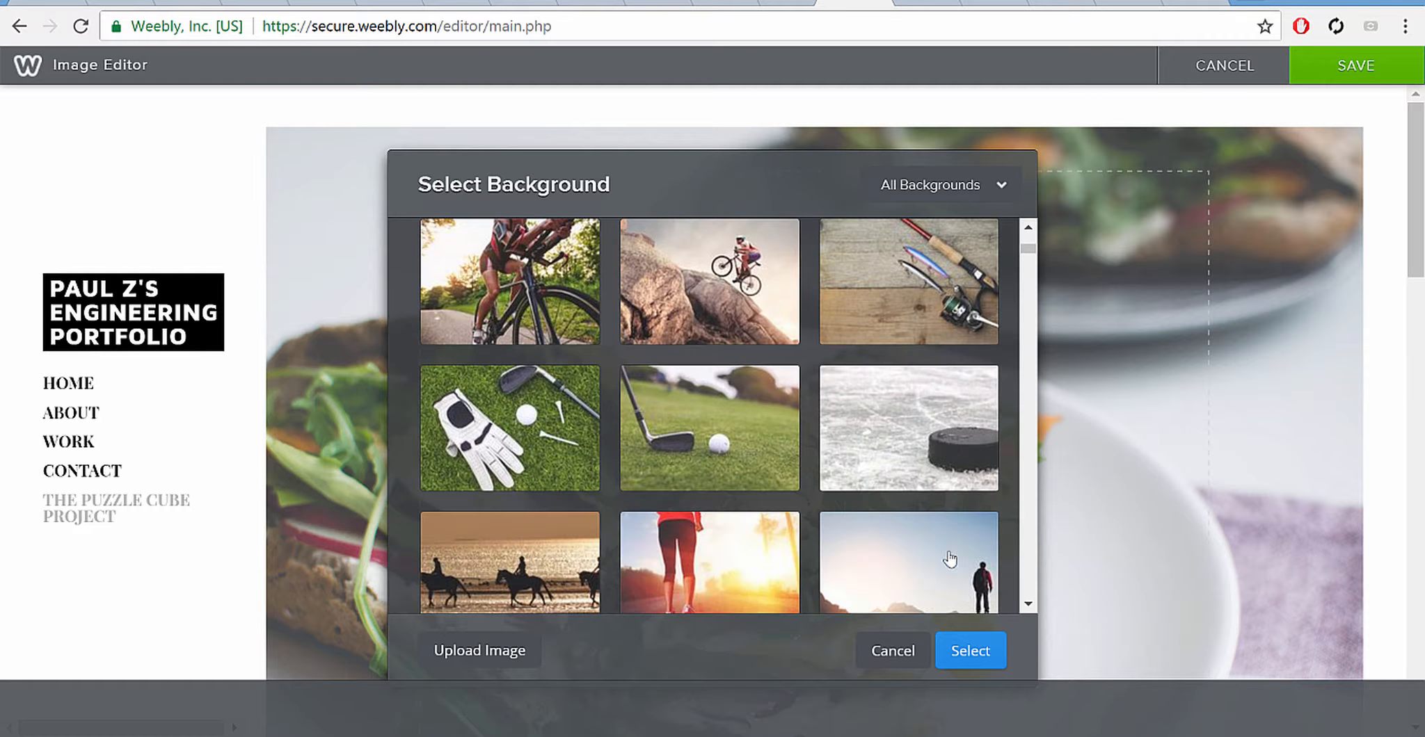
click(480, 652)
click(270, 734)
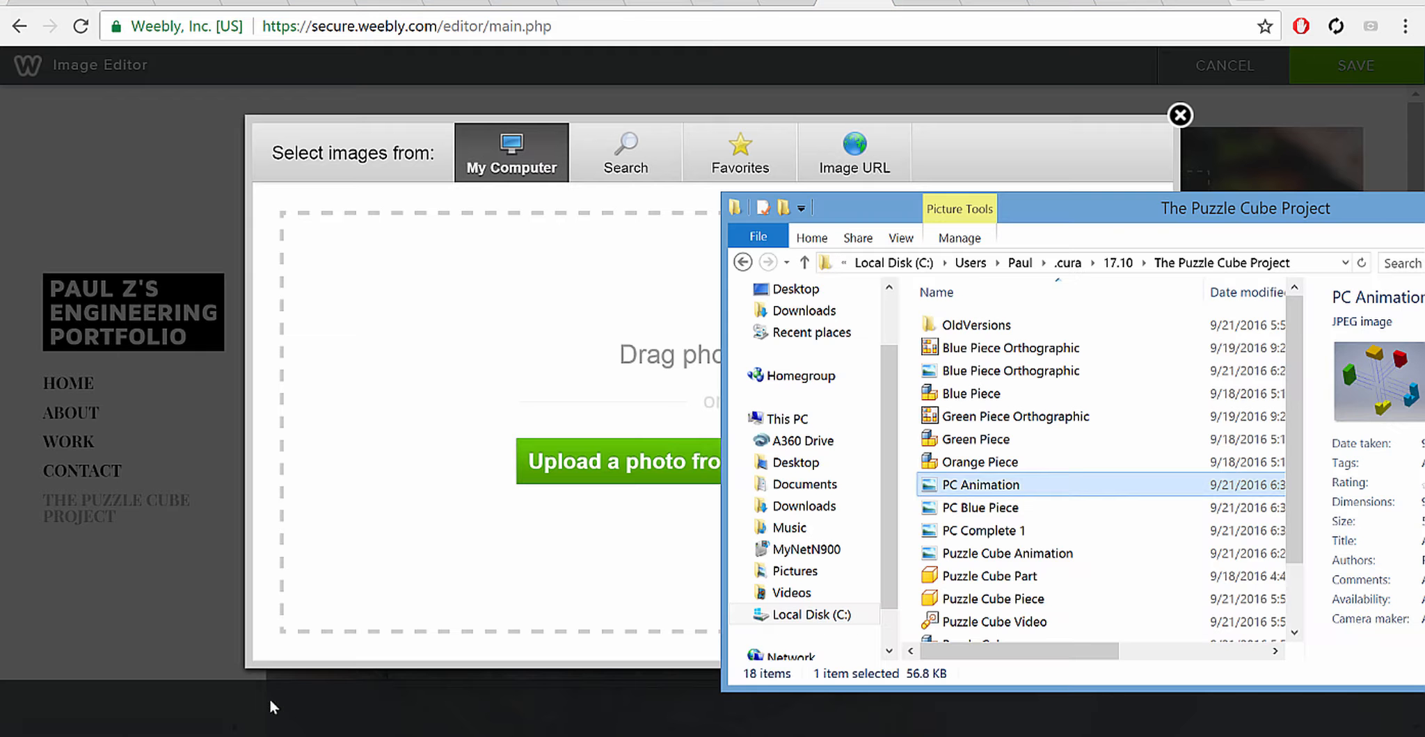
drag(984, 489, 552, 378)
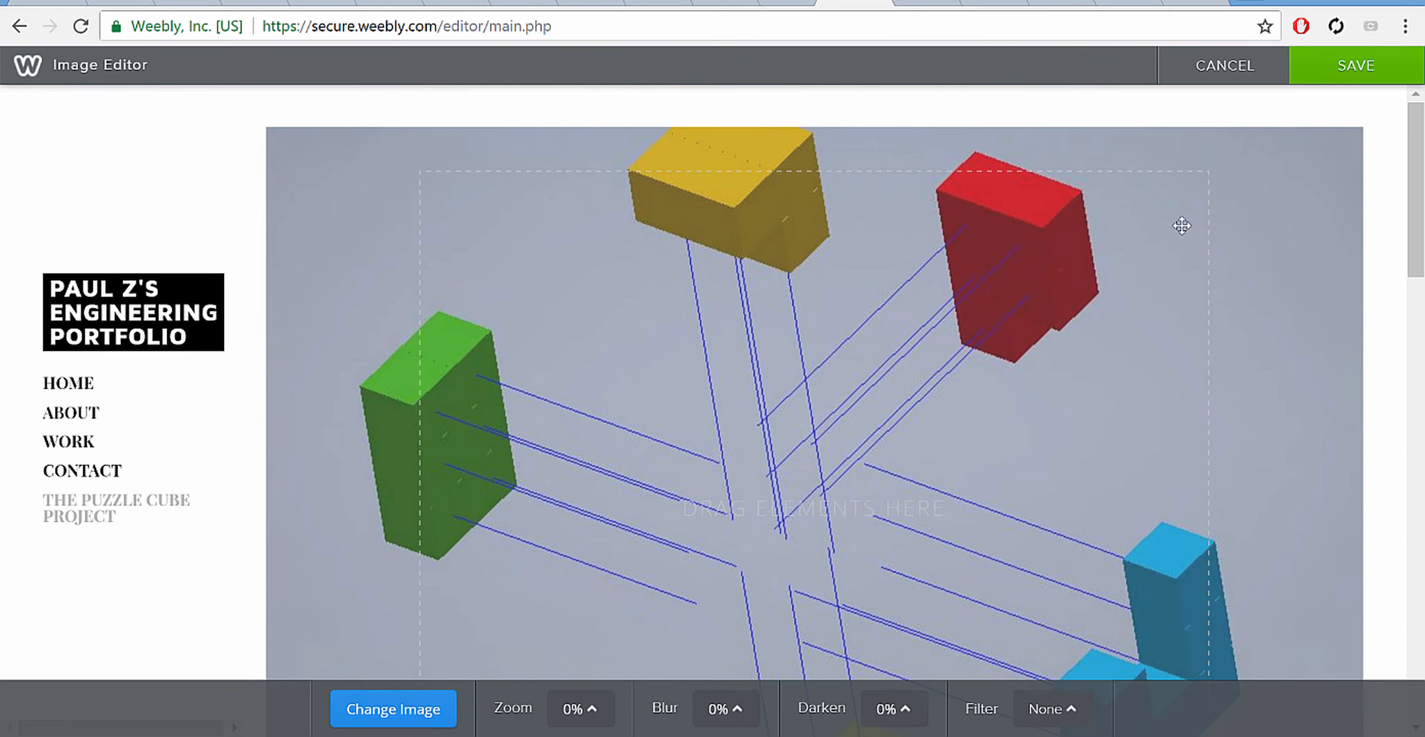
Review the project page with its new header, from the exploded cube image through the description and class work to the 3D Models heading.
scroll(1059, 385, down, 7)
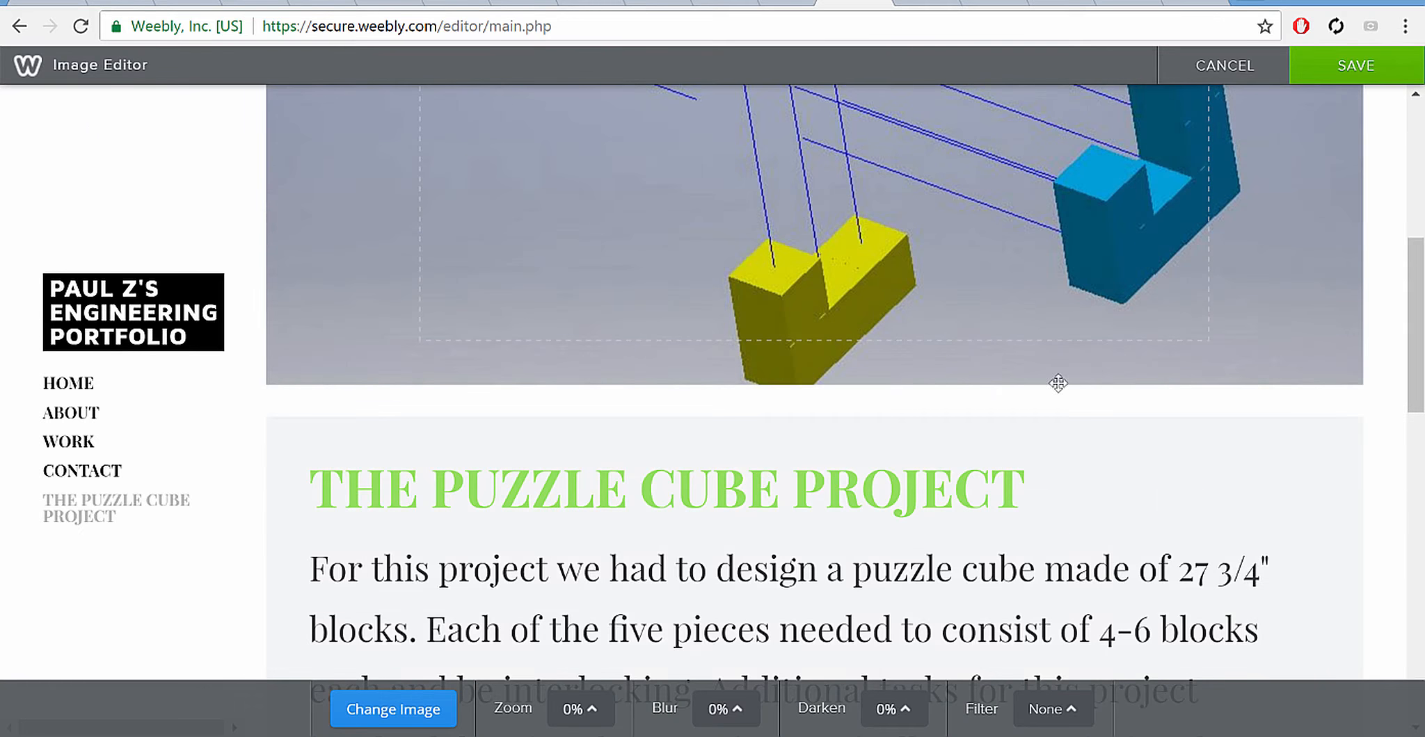
scroll(1281, 340, up, 7)
scroll(1256, 340, down, 4)
scroll(1252, 362, down, 8)
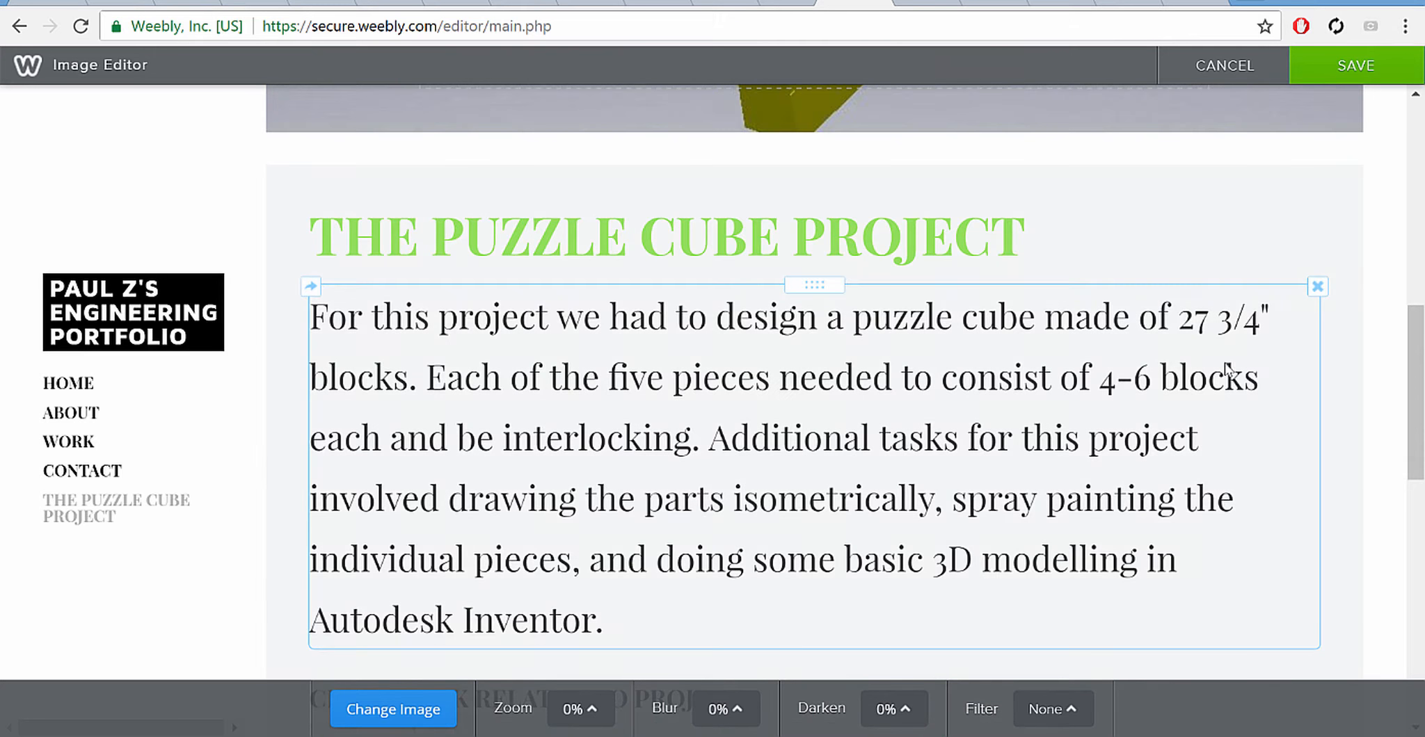
scroll(783, 296, down, 4)
scroll(1064, 322, up, 4)
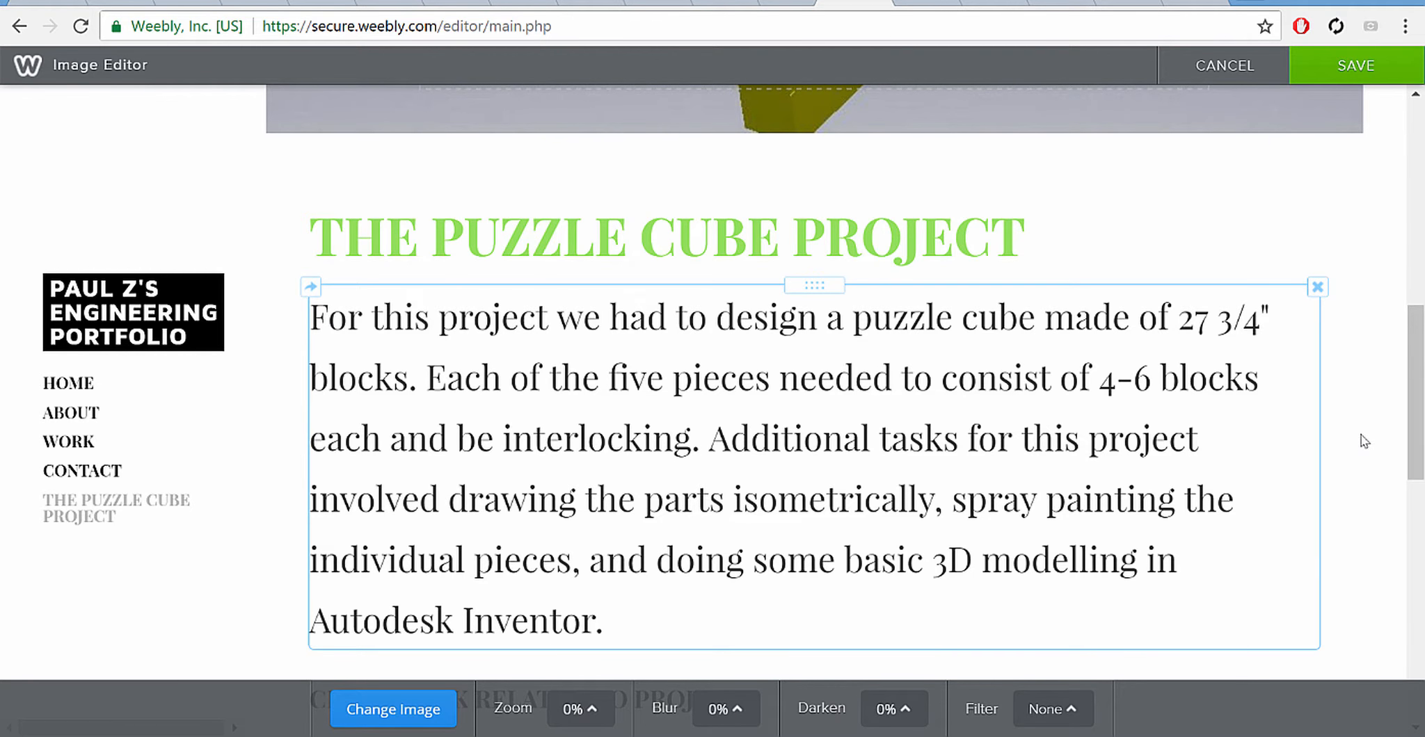
scroll(1362, 440, down, 4)
scroll(1361, 440, up, 4)
scroll(693, 301, down, 8)
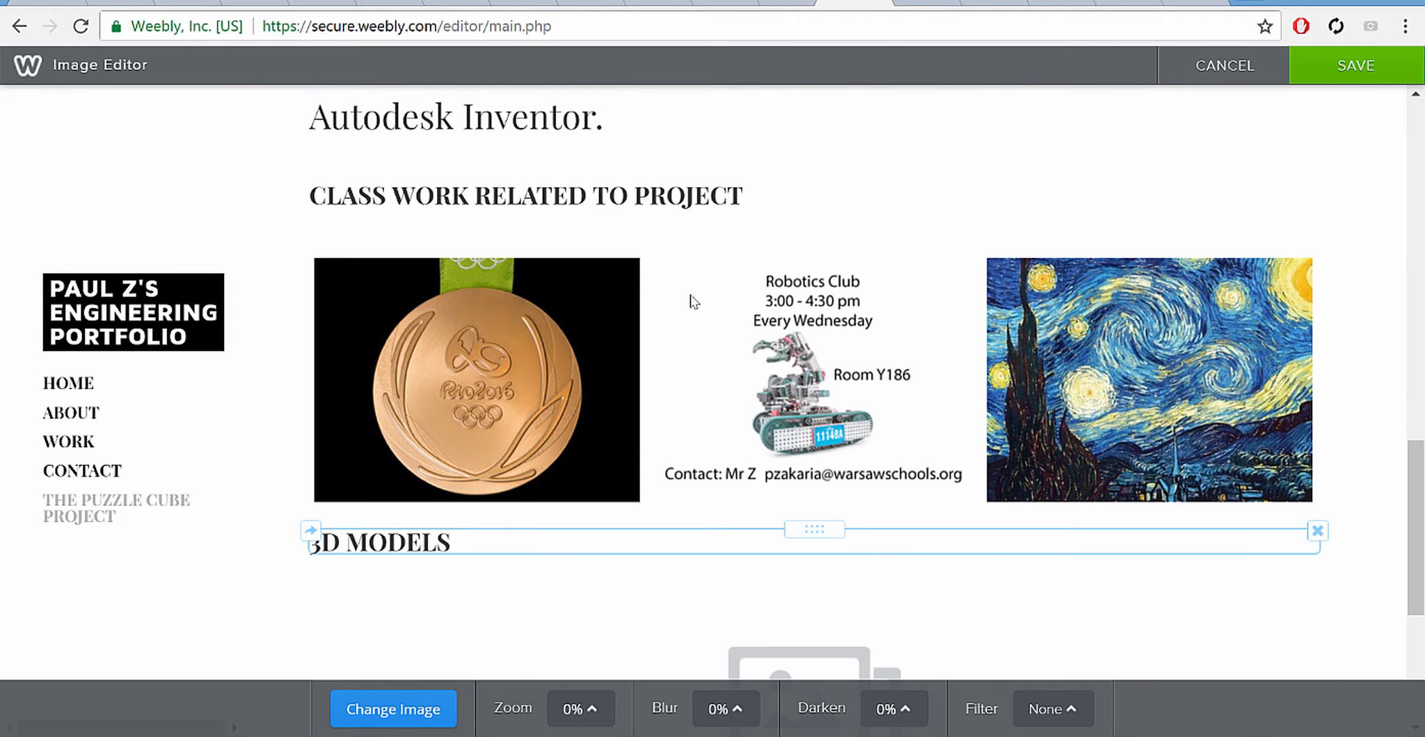
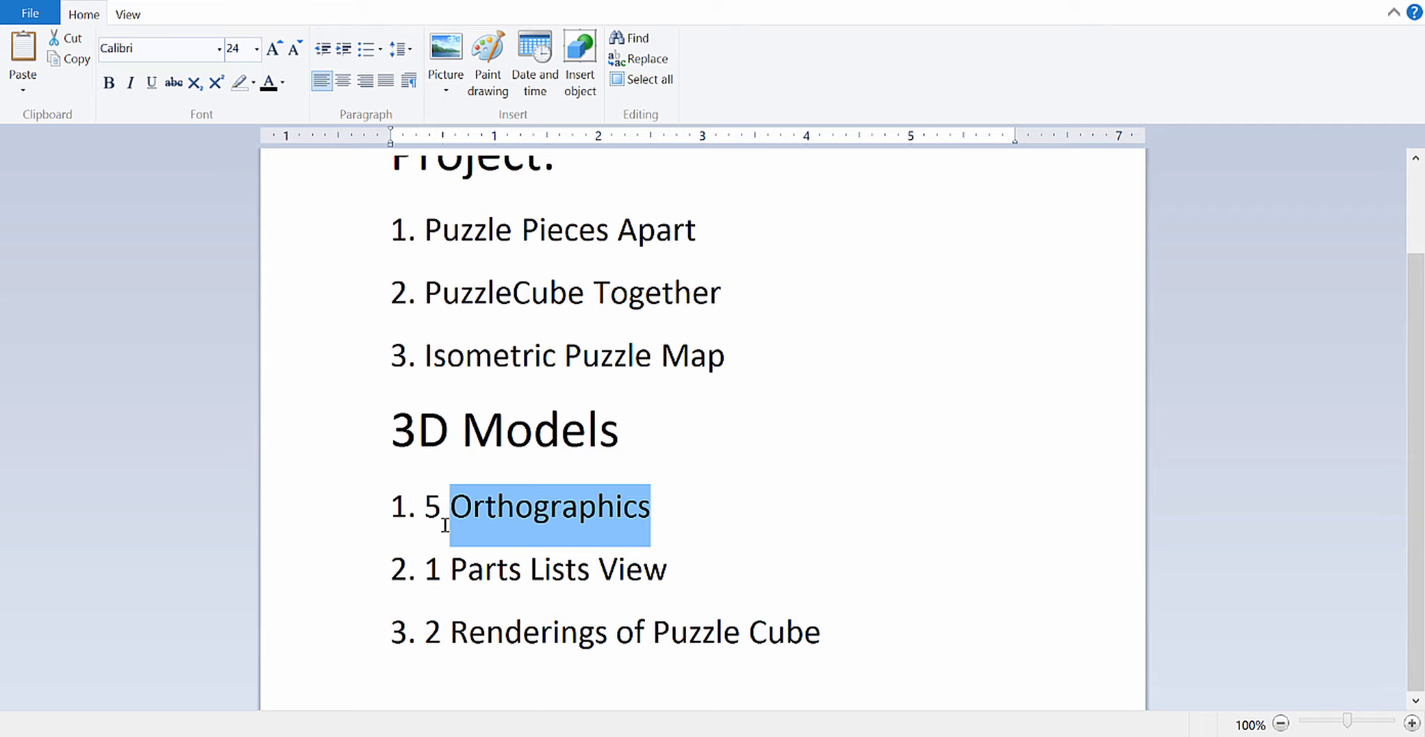
Highlight the "1 Parts Lists View" and "2 Renderings of Puzzle Cube" requirements in the document's 3D Models list.
drag(426, 571, 600, 572)
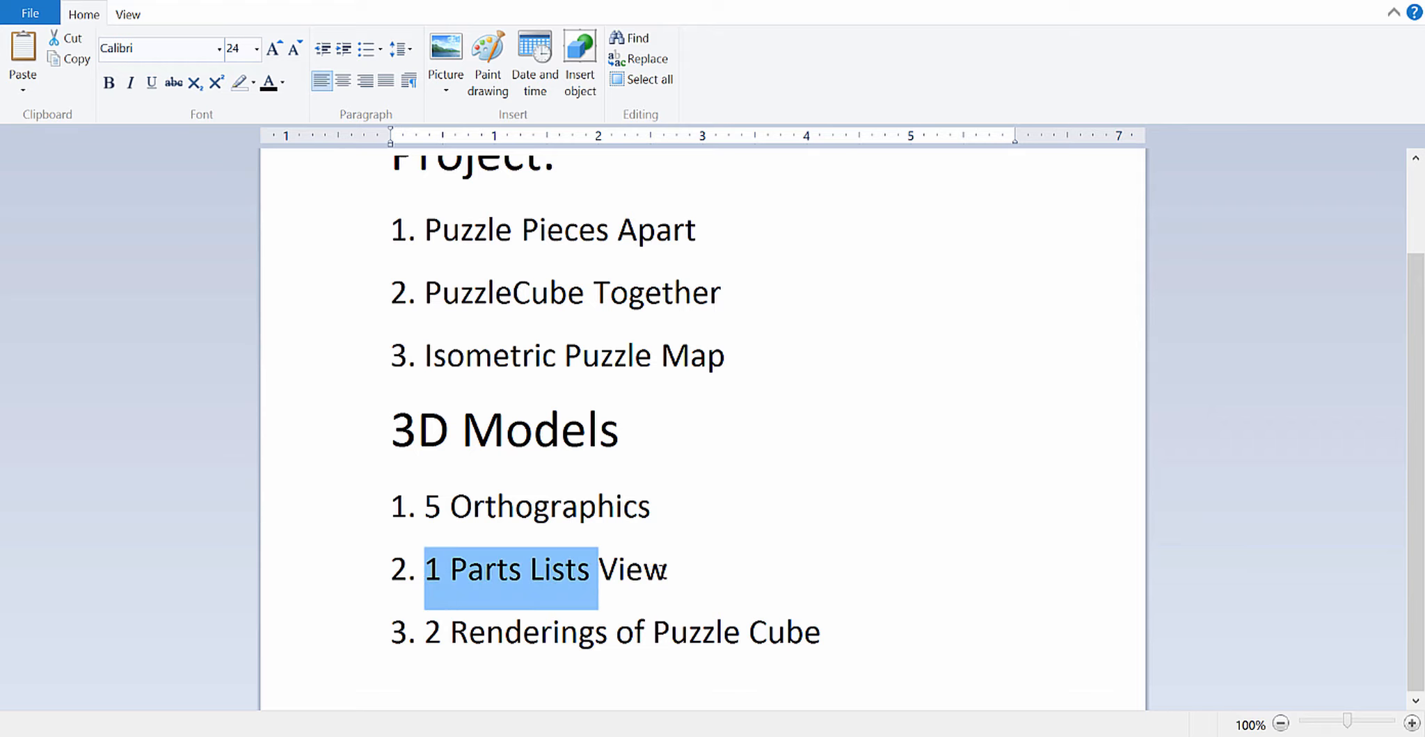
drag(672, 571, 454, 574)
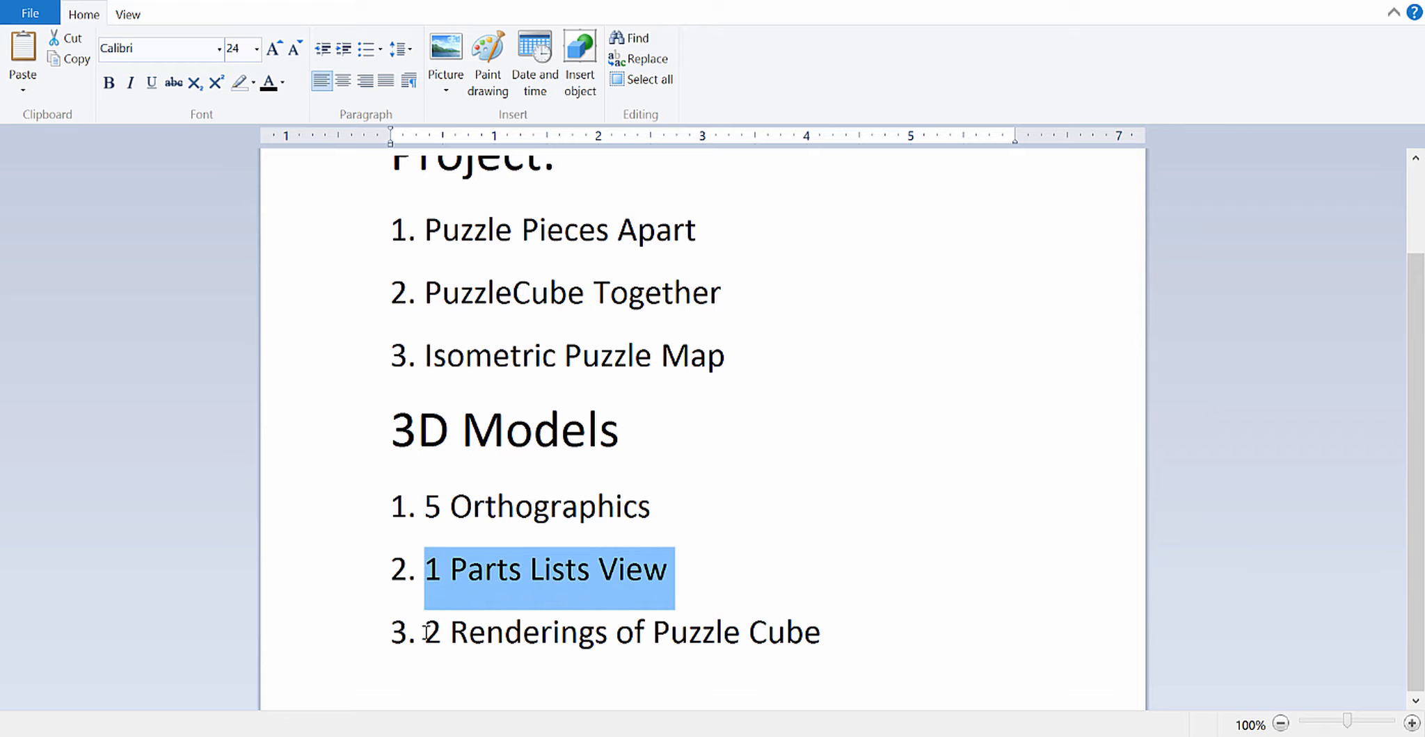
drag(427, 632, 754, 632)
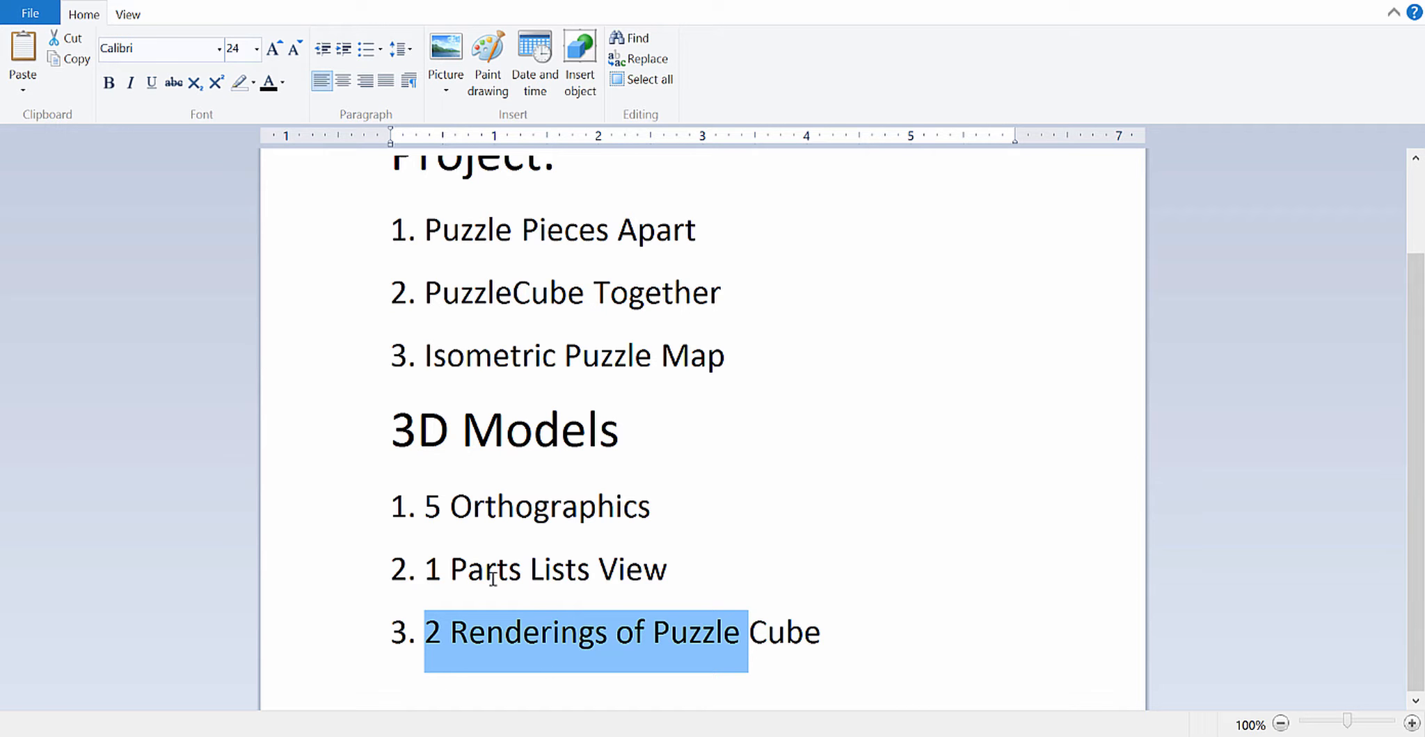
Add "4. An image of your animation" as a new last line of the 3D Models list.
click(857, 644)
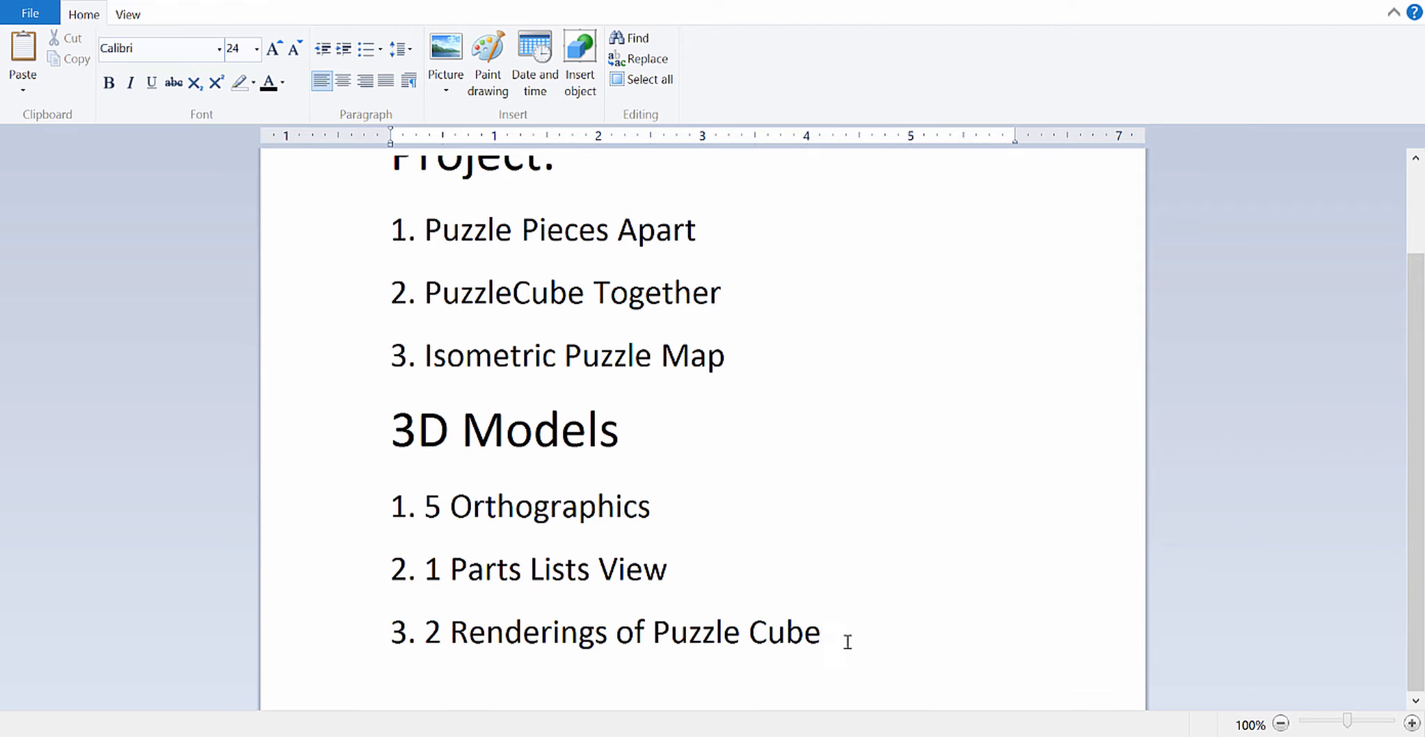
scroll(849, 641, up, 1)
key(Return)
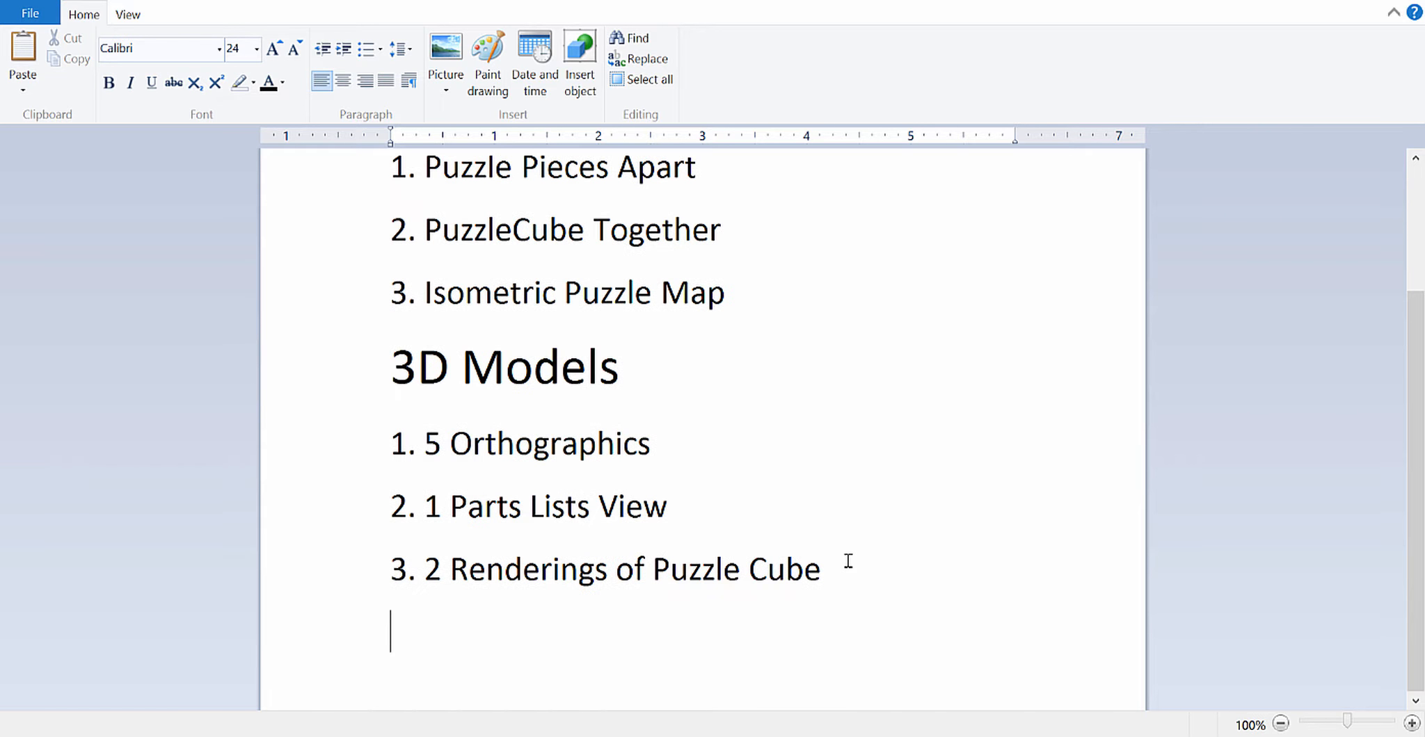
text(4. An image )
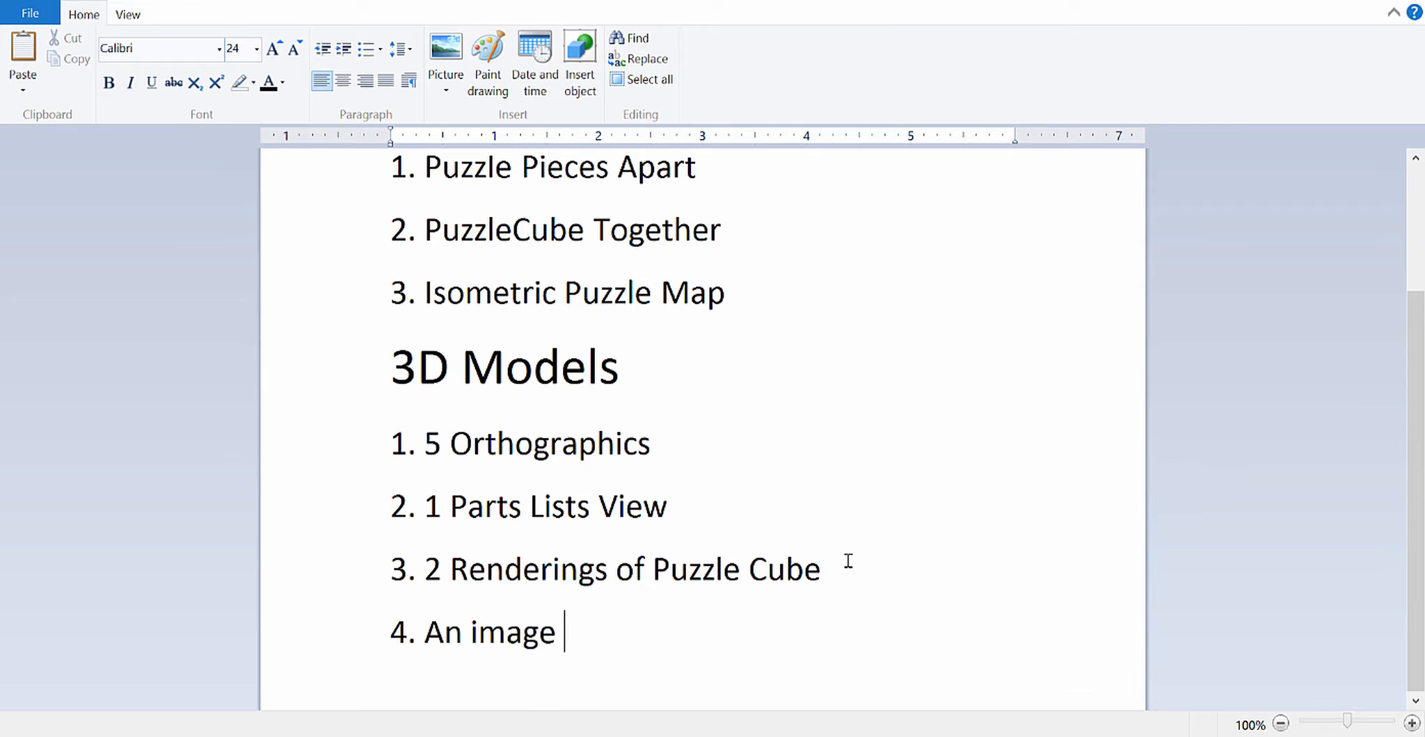
text(of your anima)
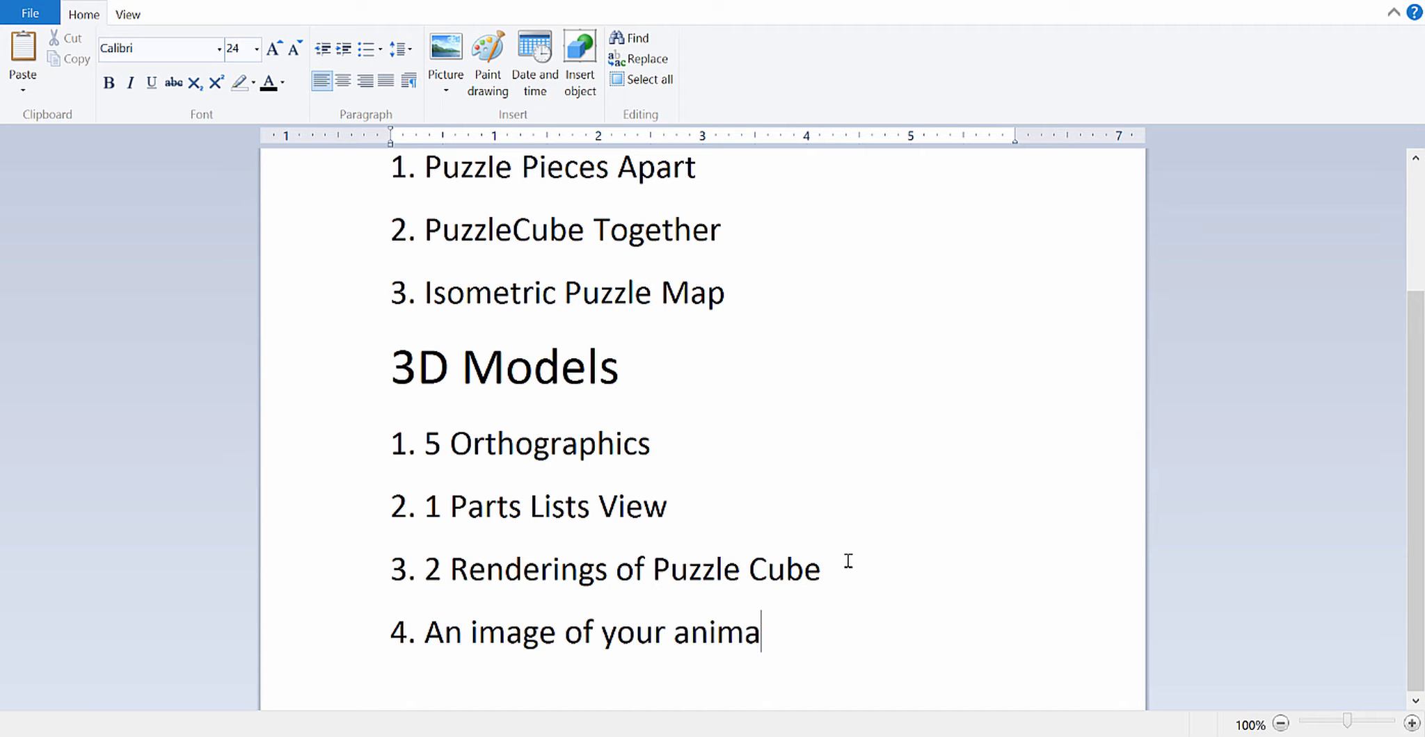
text(tion)
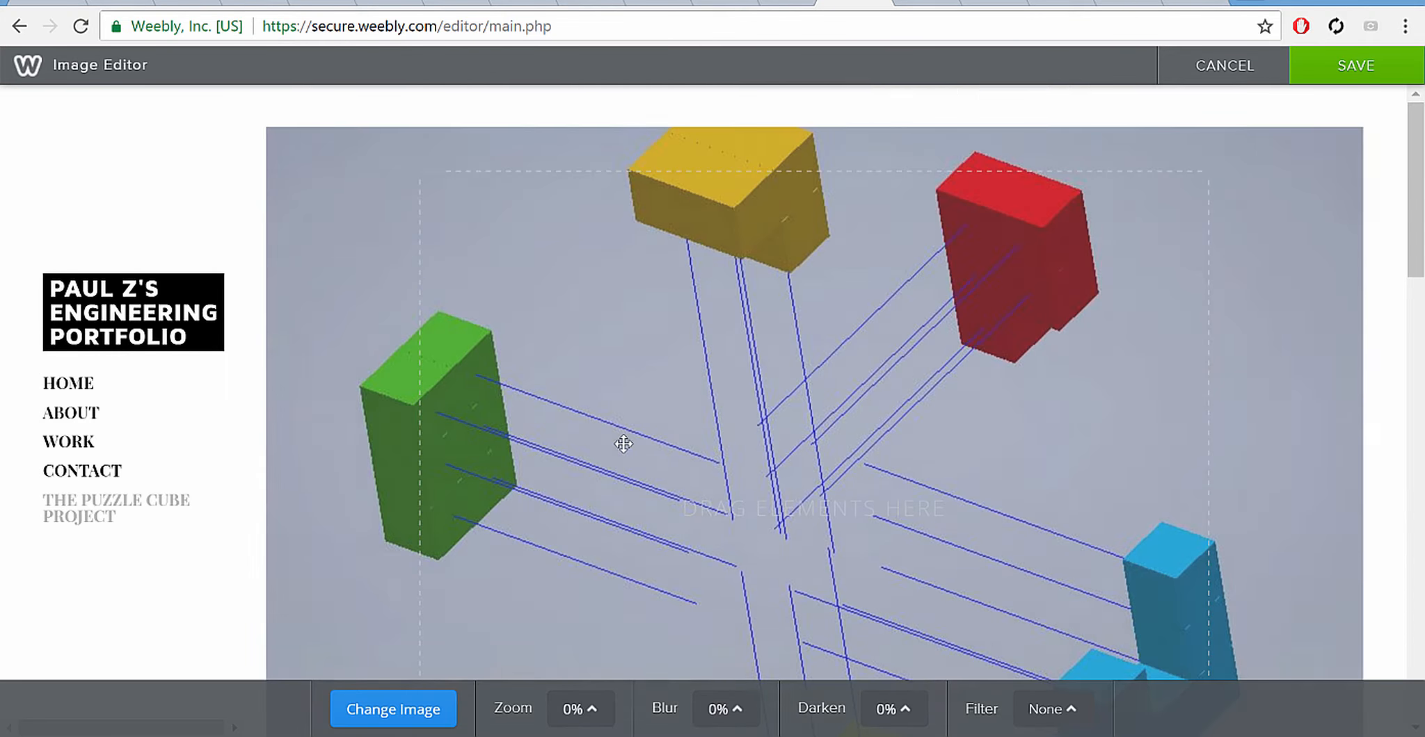
Check the page with the exploded puzzle cube header and save the header's background image.
scroll(620, 442, down, 5)
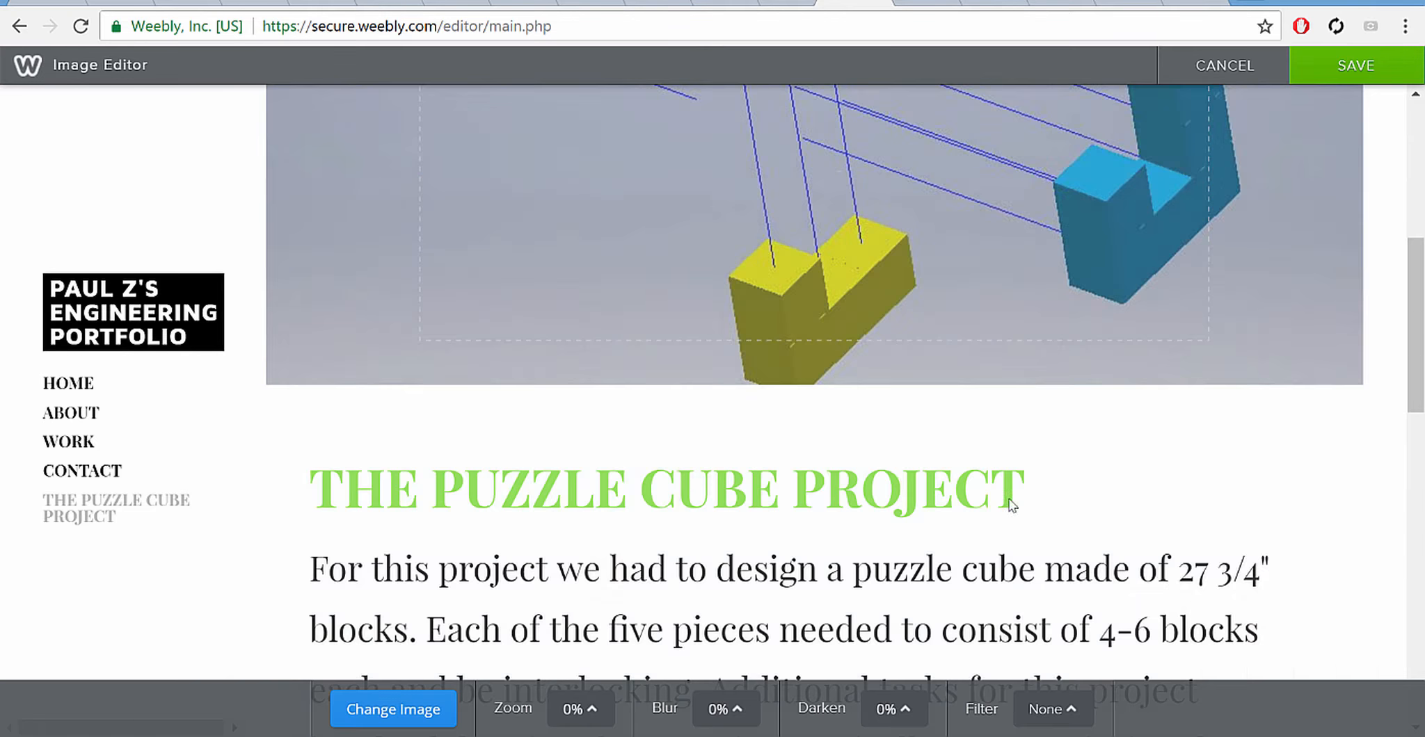
scroll(747, 443, up, 5)
scroll(725, 353, down, 15)
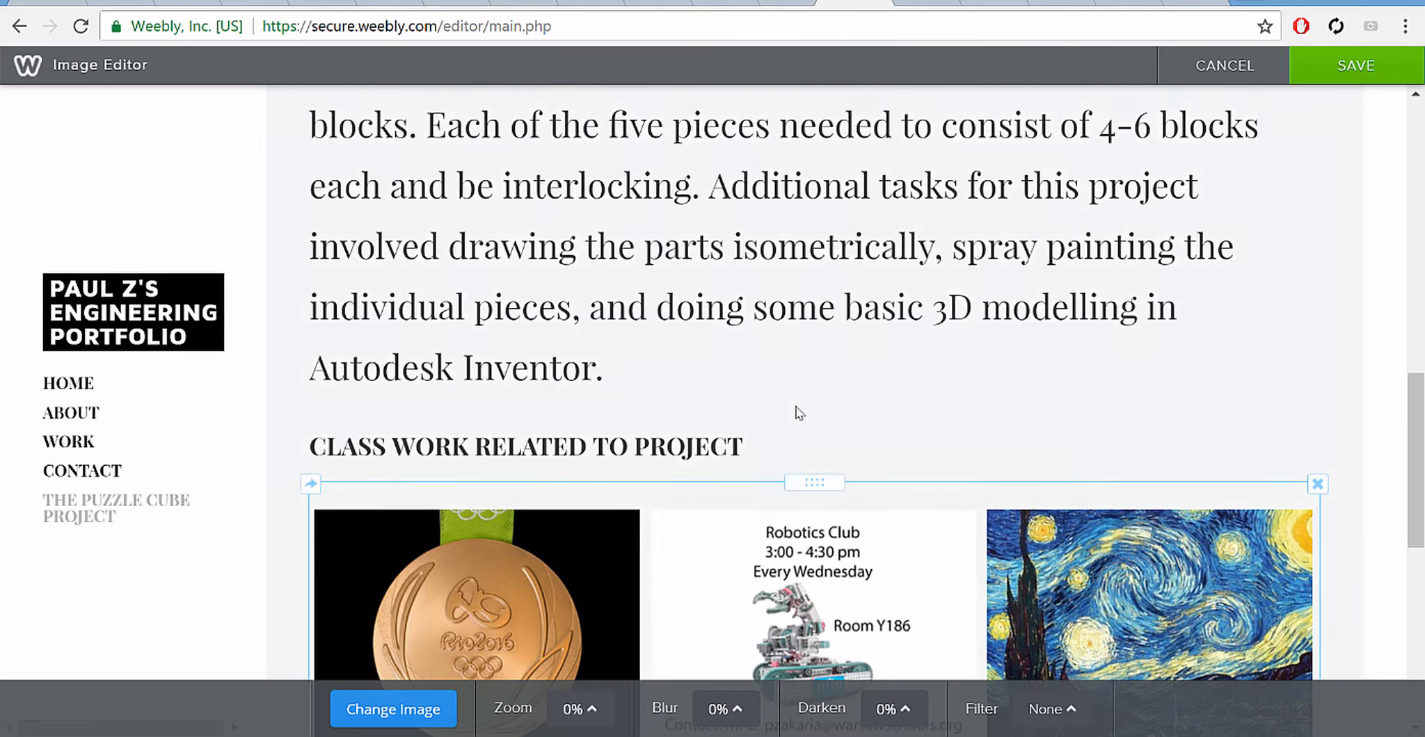
scroll(812, 418, up, 10)
scroll(805, 439, down, 10)
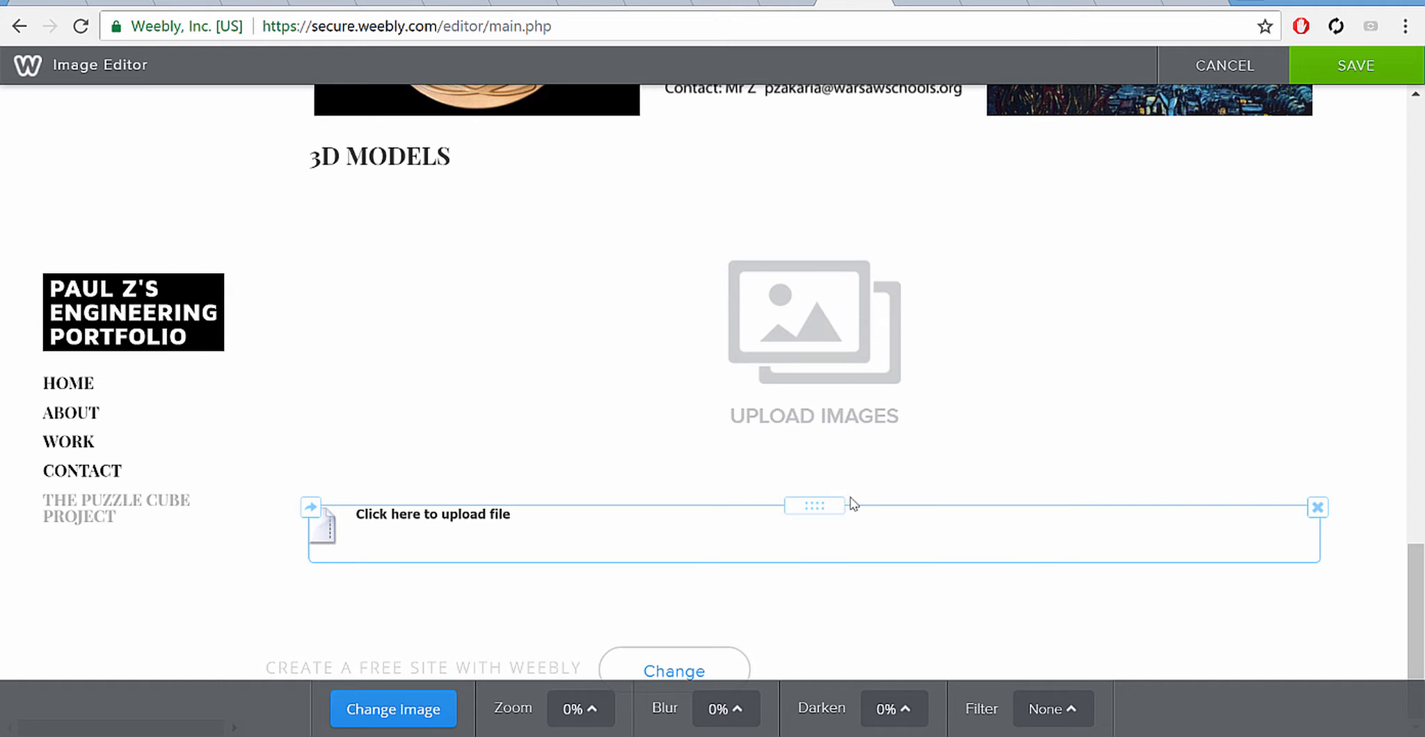
scroll(949, 338, up, 10)
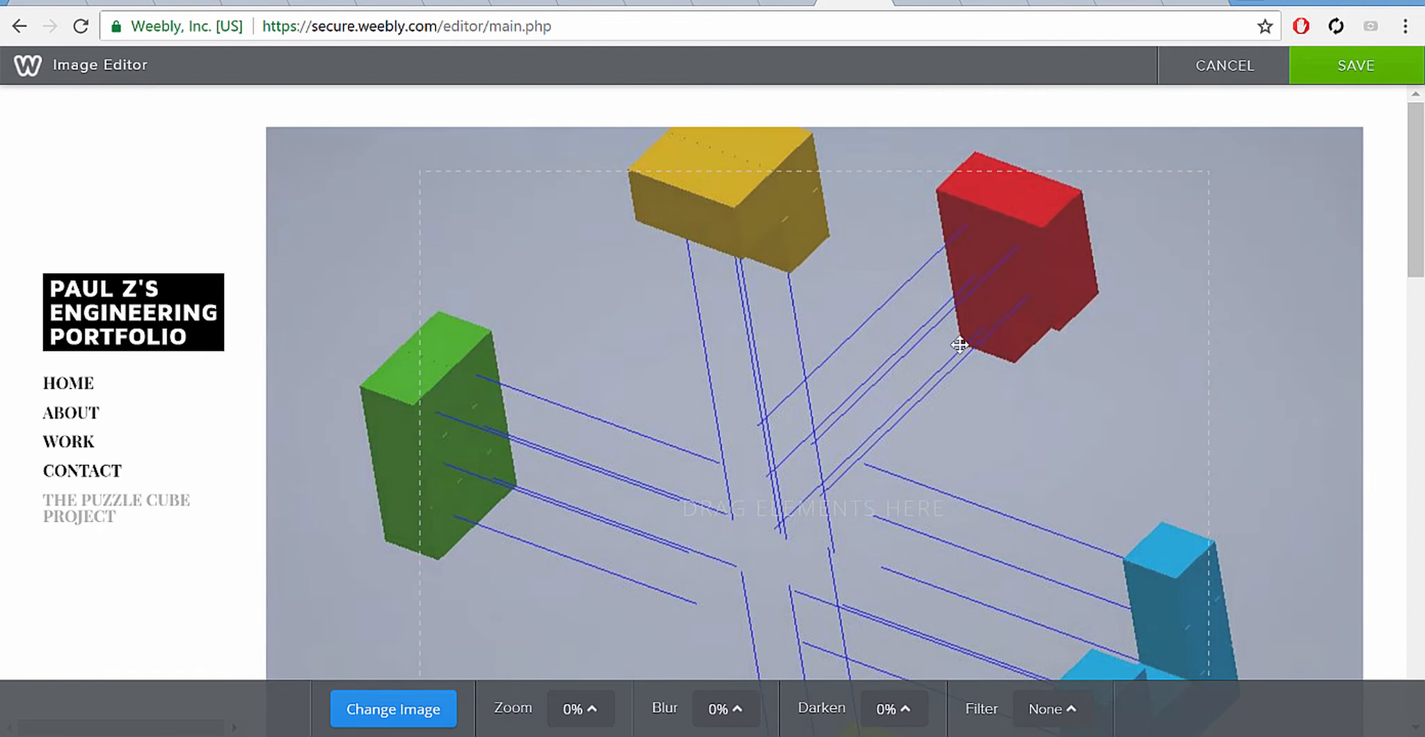
scroll(936, 351, down, 5)
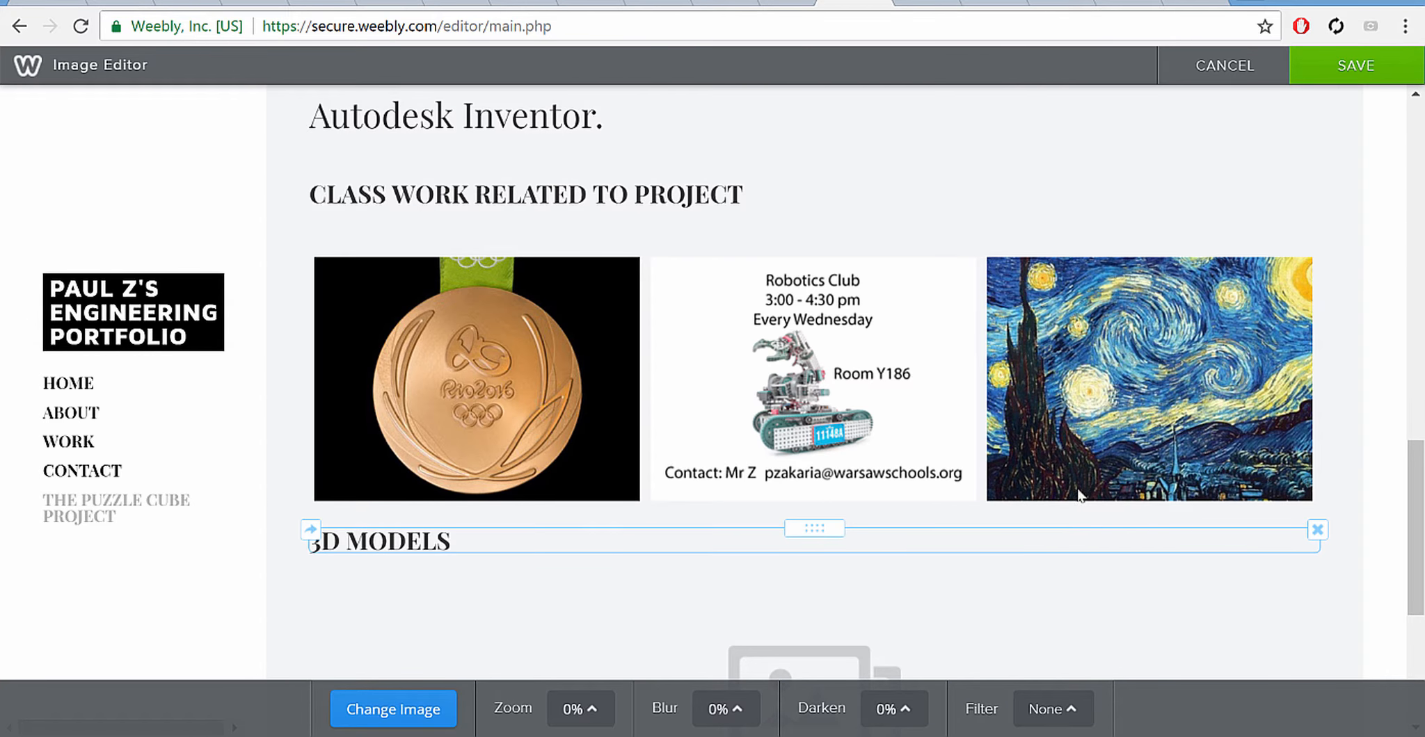
click(1374, 67)
Upload the Blue Piece Orthographic, PC Animation, PC Blue Piece and PC Complete 1 images from File Explorer to the 3D Models gallery.
scroll(1049, 277, down, 5)
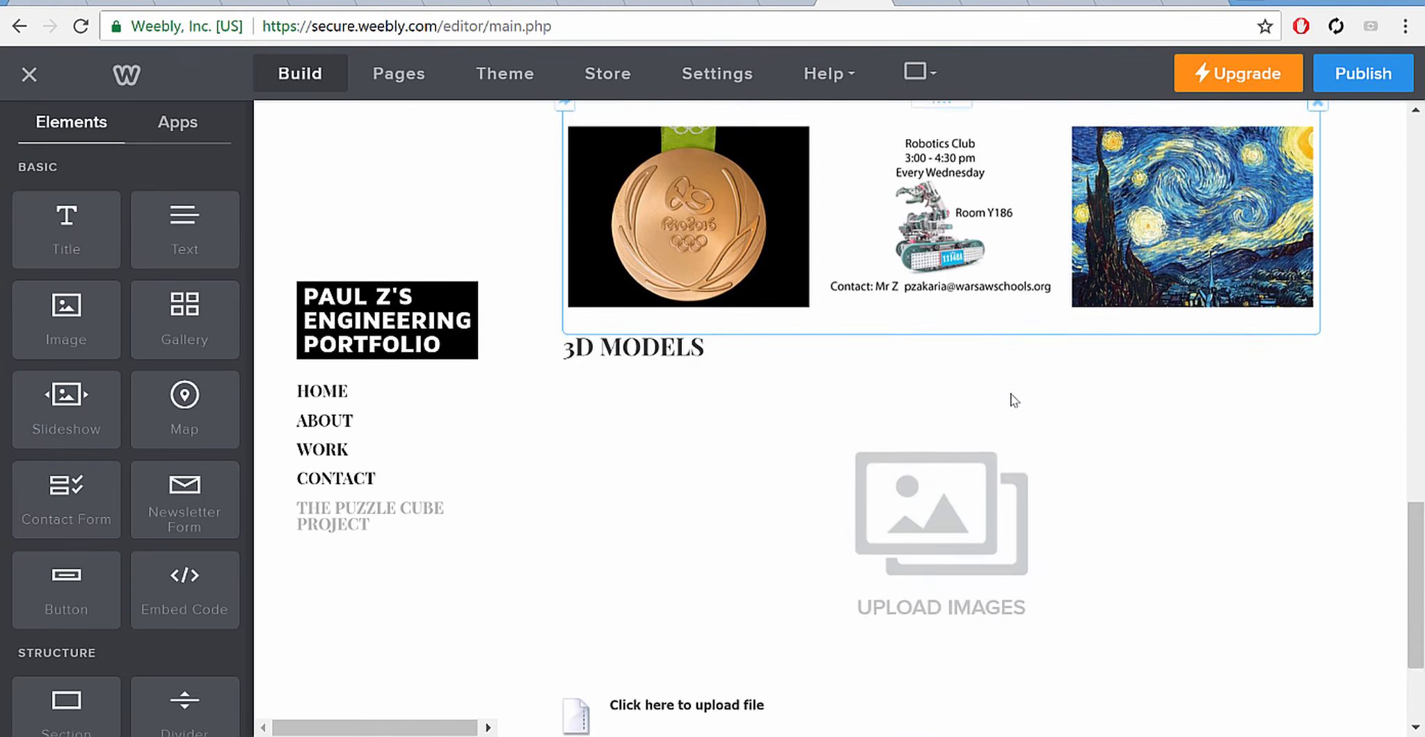
click(973, 416)
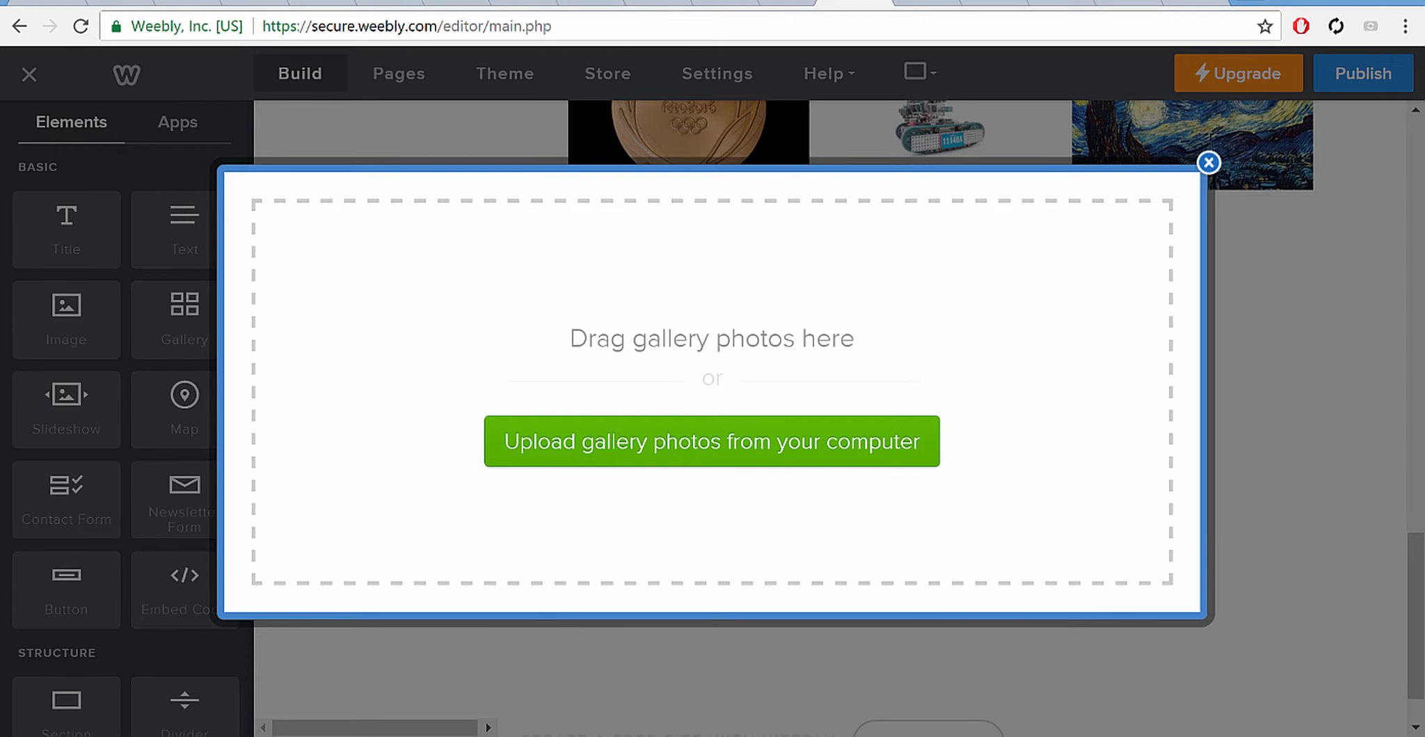
mouse_move(182, 736)
click(182, 736)
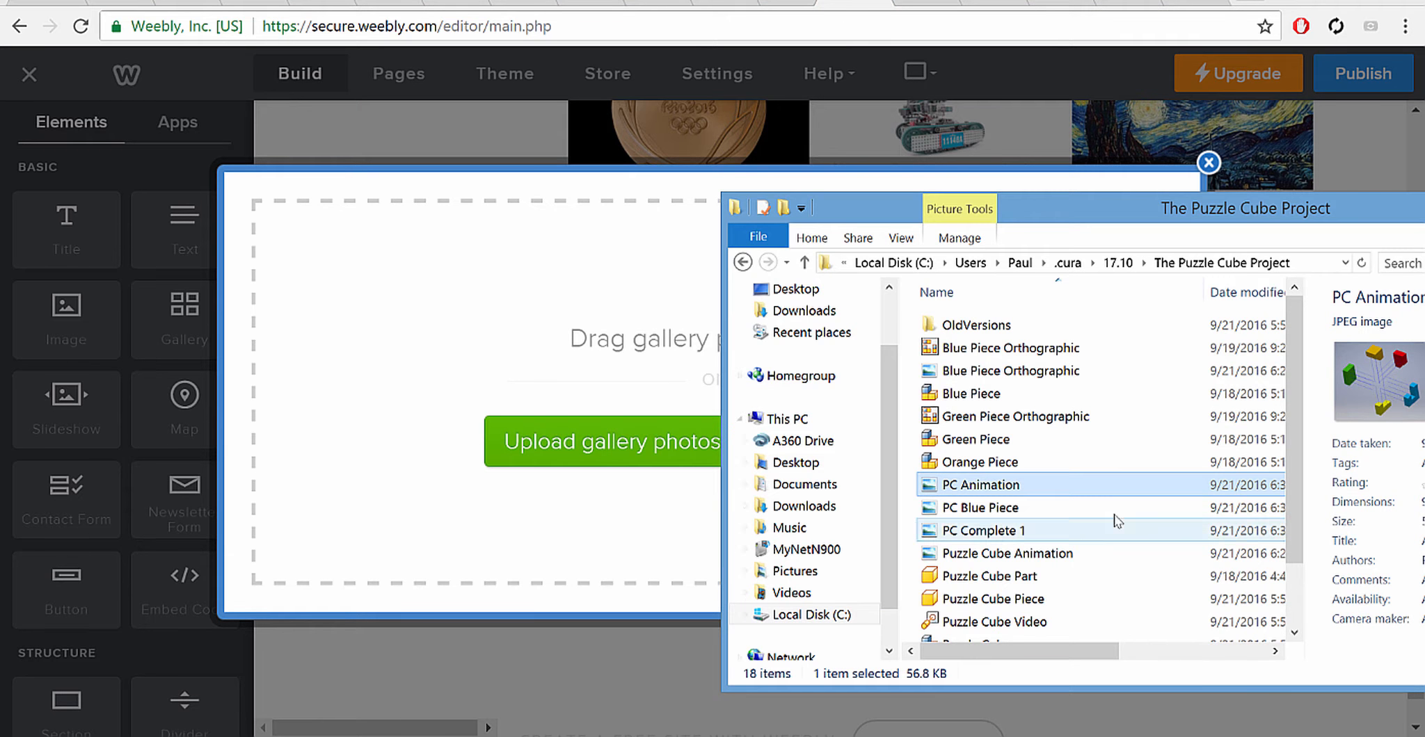
click(1025, 379)
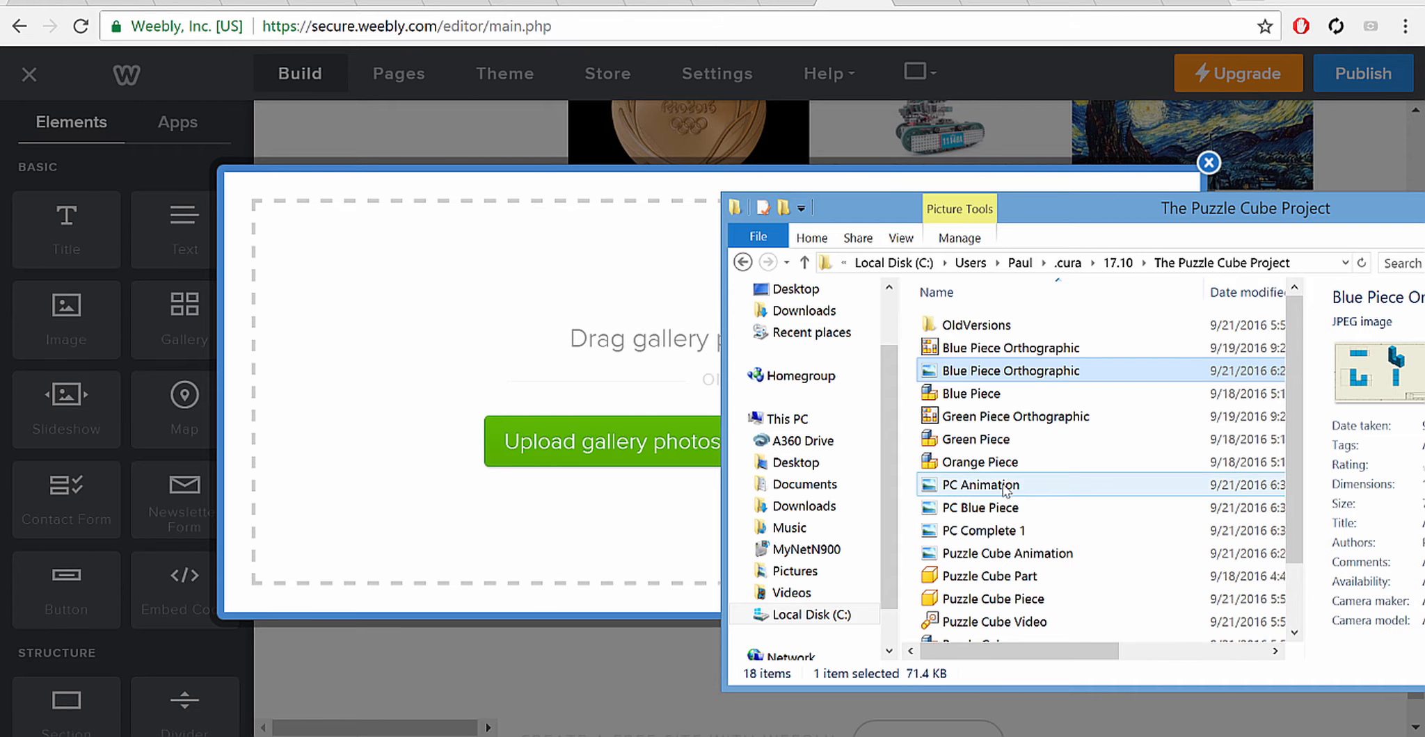
ctrl+click(1010, 555)
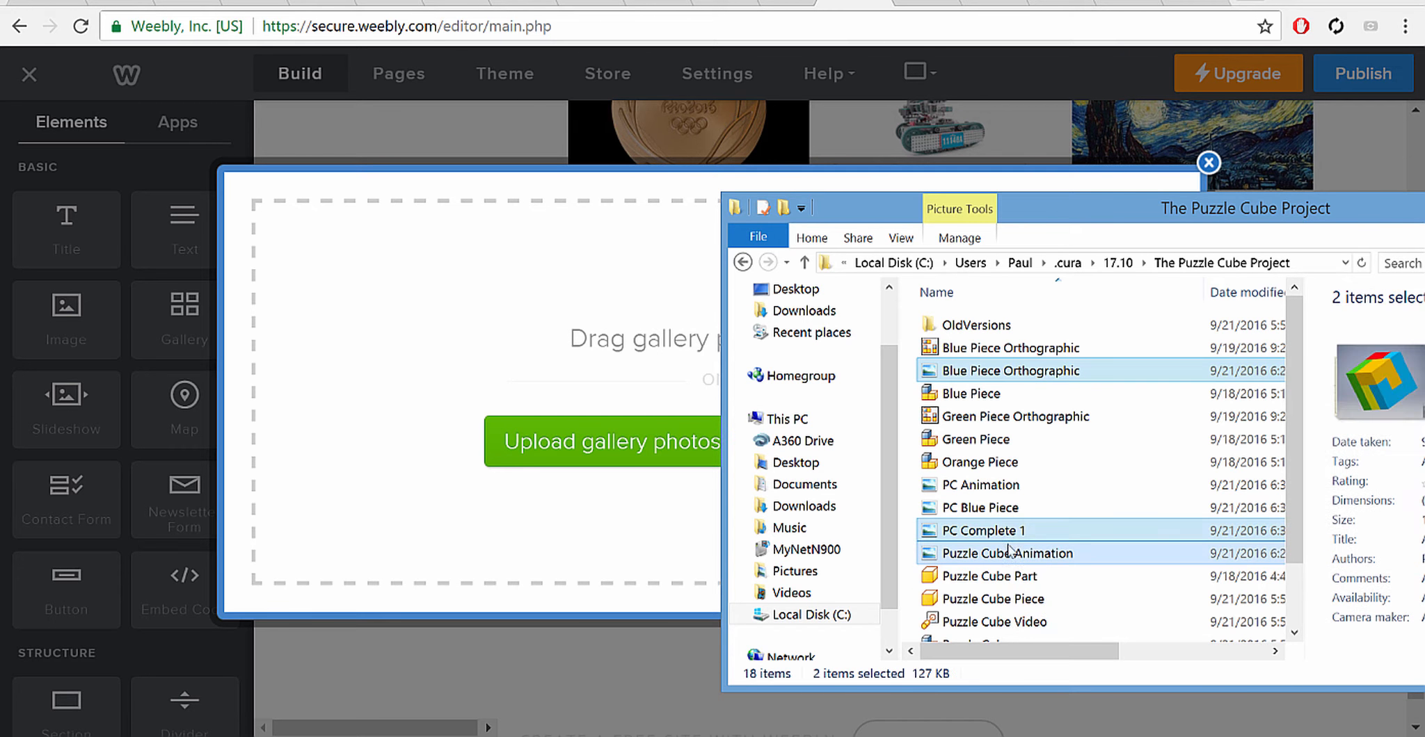
ctrl+click(1008, 534)
ctrl+click(1006, 489)
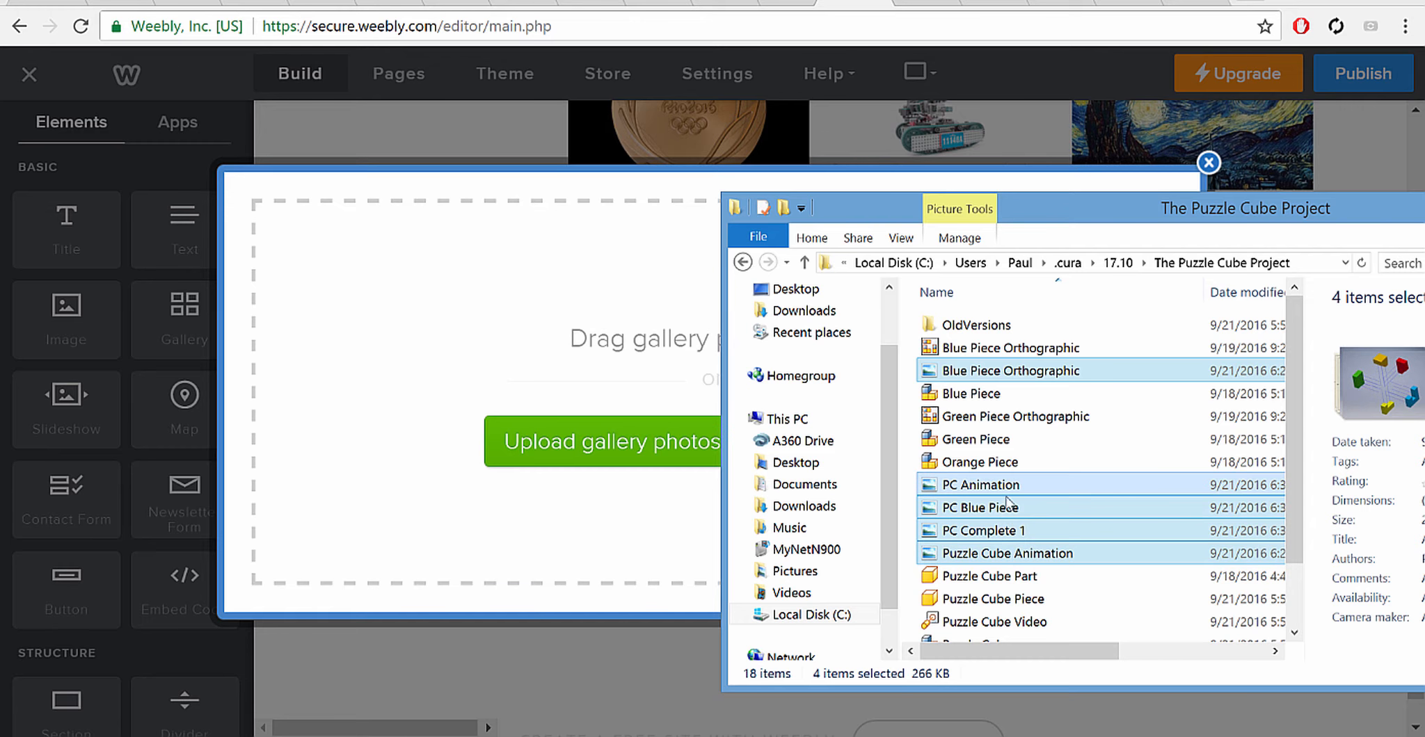
ctrl+click(999, 556)
scroll(1009, 591, down, 1)
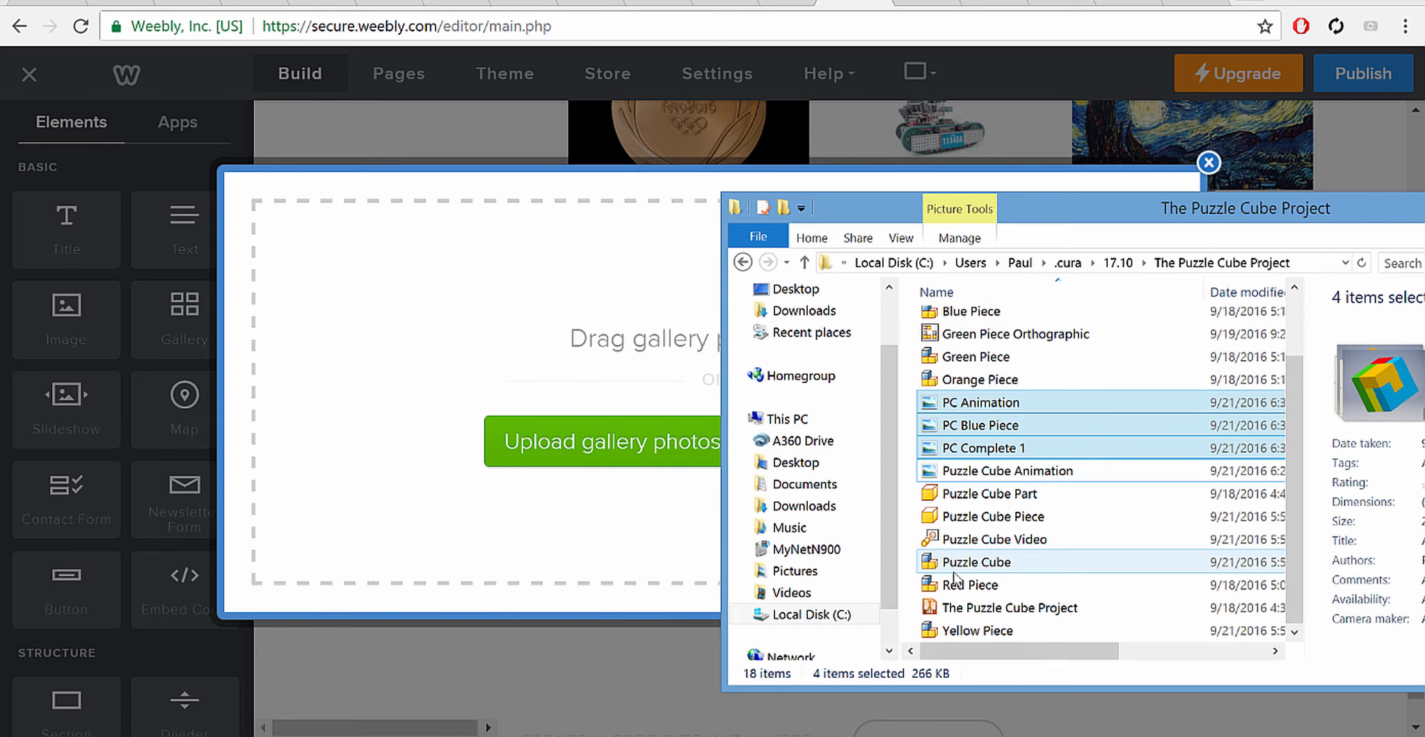
scroll(1009, 570, up, 1)
drag(641, 406, 636, 422)
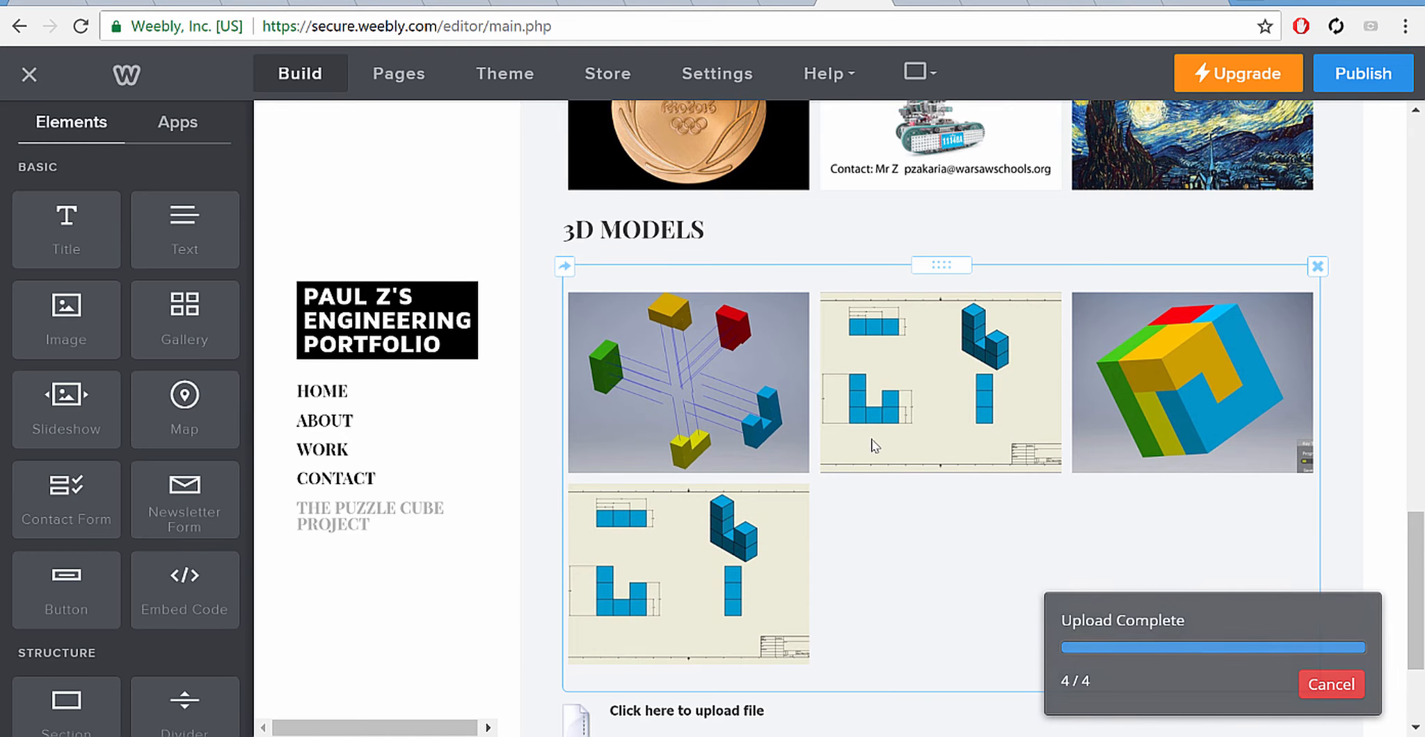
Delete the duplicate blue piece drawing in the second row of the 3D Models gallery.
click(818, 512)
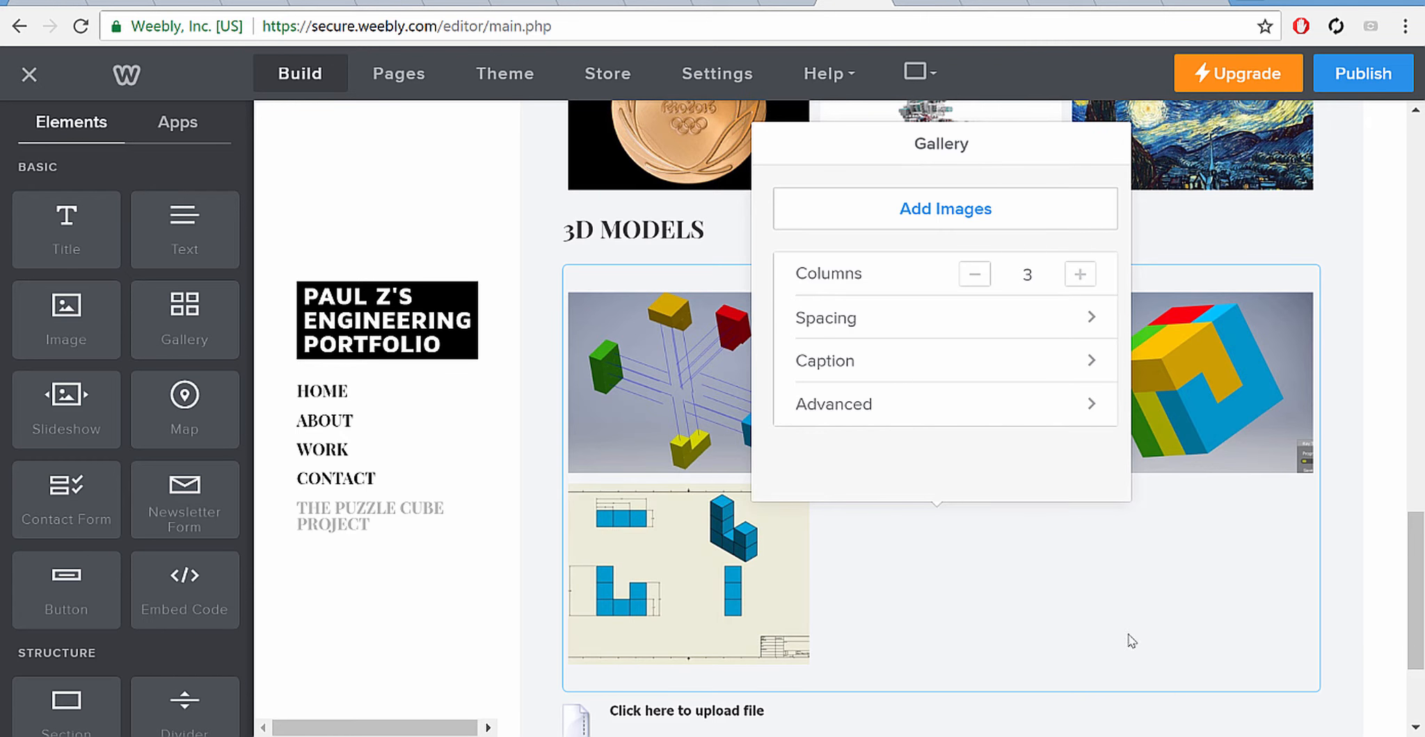
click(471, 680)
click(756, 543)
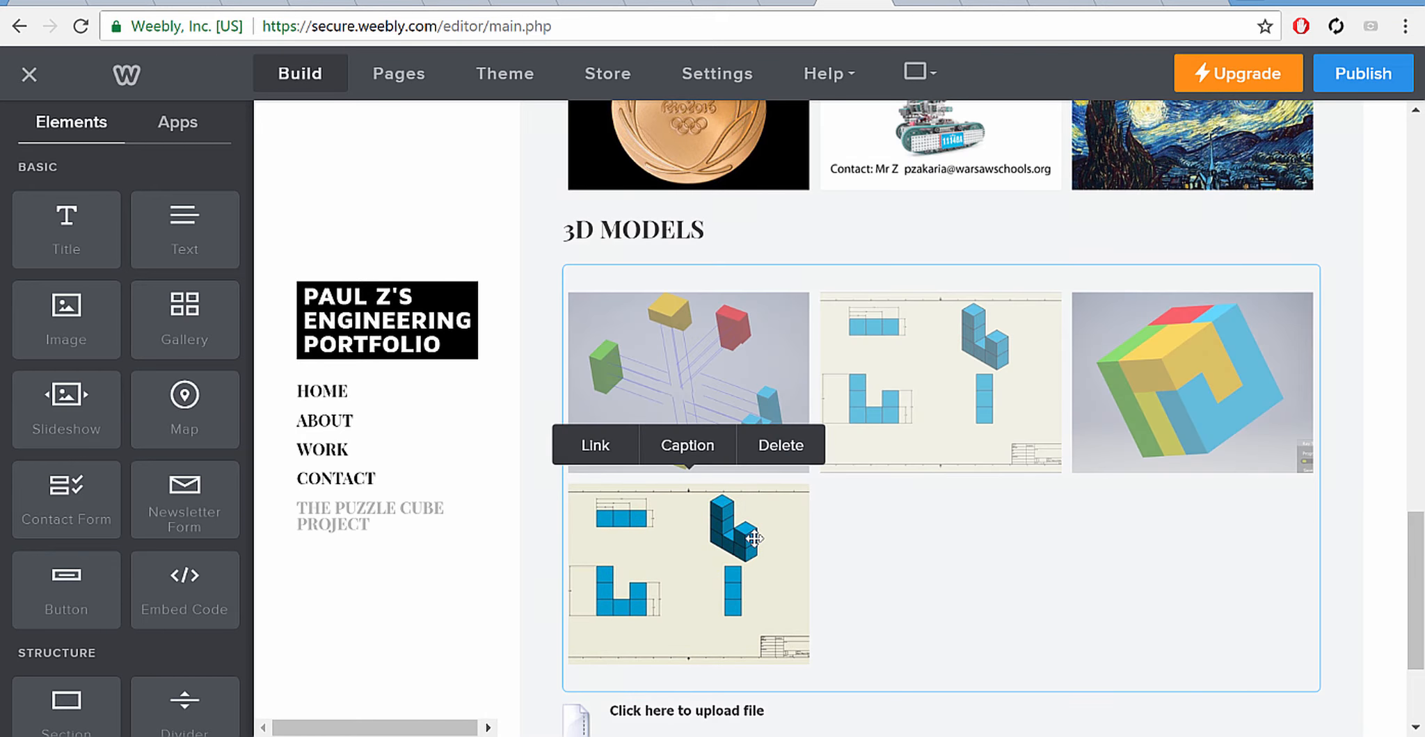
click(783, 445)
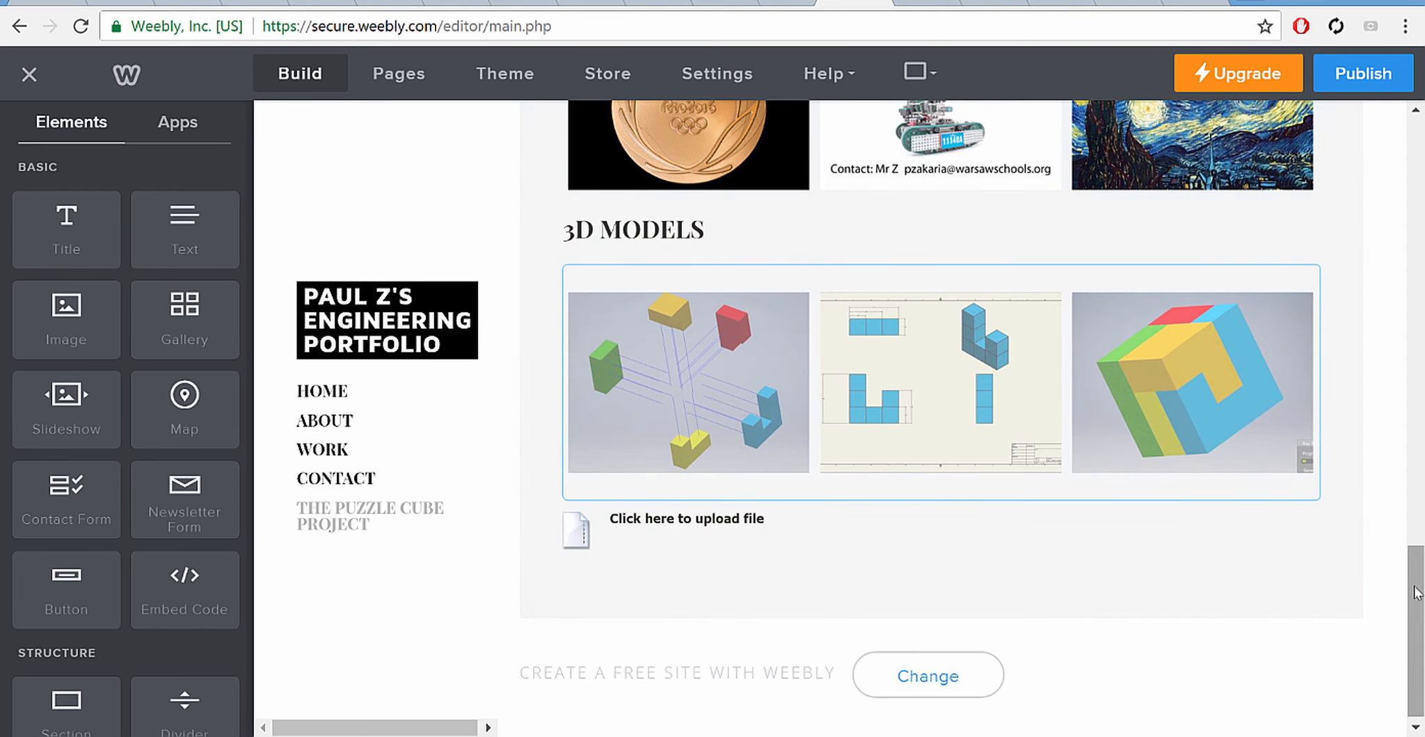
Review the project page from its header and description down to the 3D Models gallery and the file element.
scroll(1267, 593, up, 3)
scroll(1245, 578, up, 8)
scroll(1229, 570, down, 10)
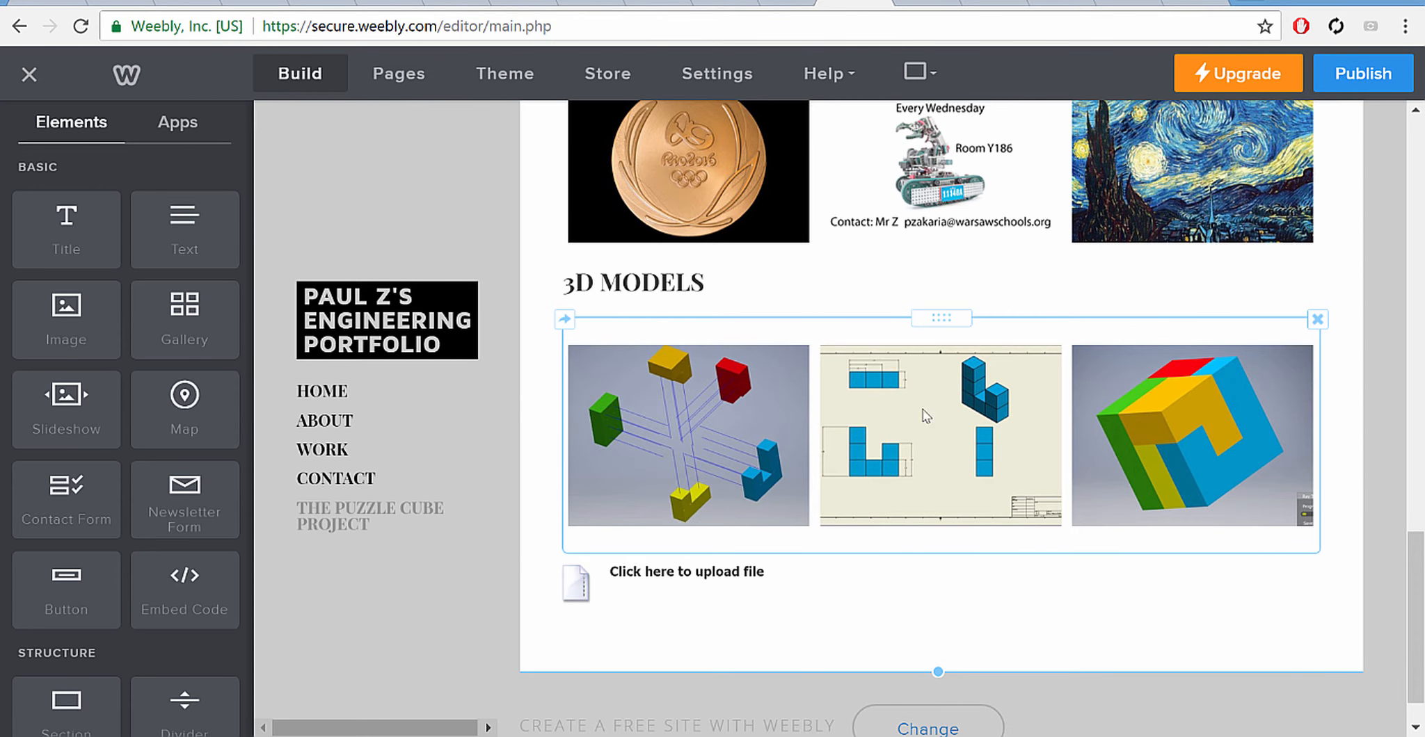
scroll(1060, 476, up, 10)
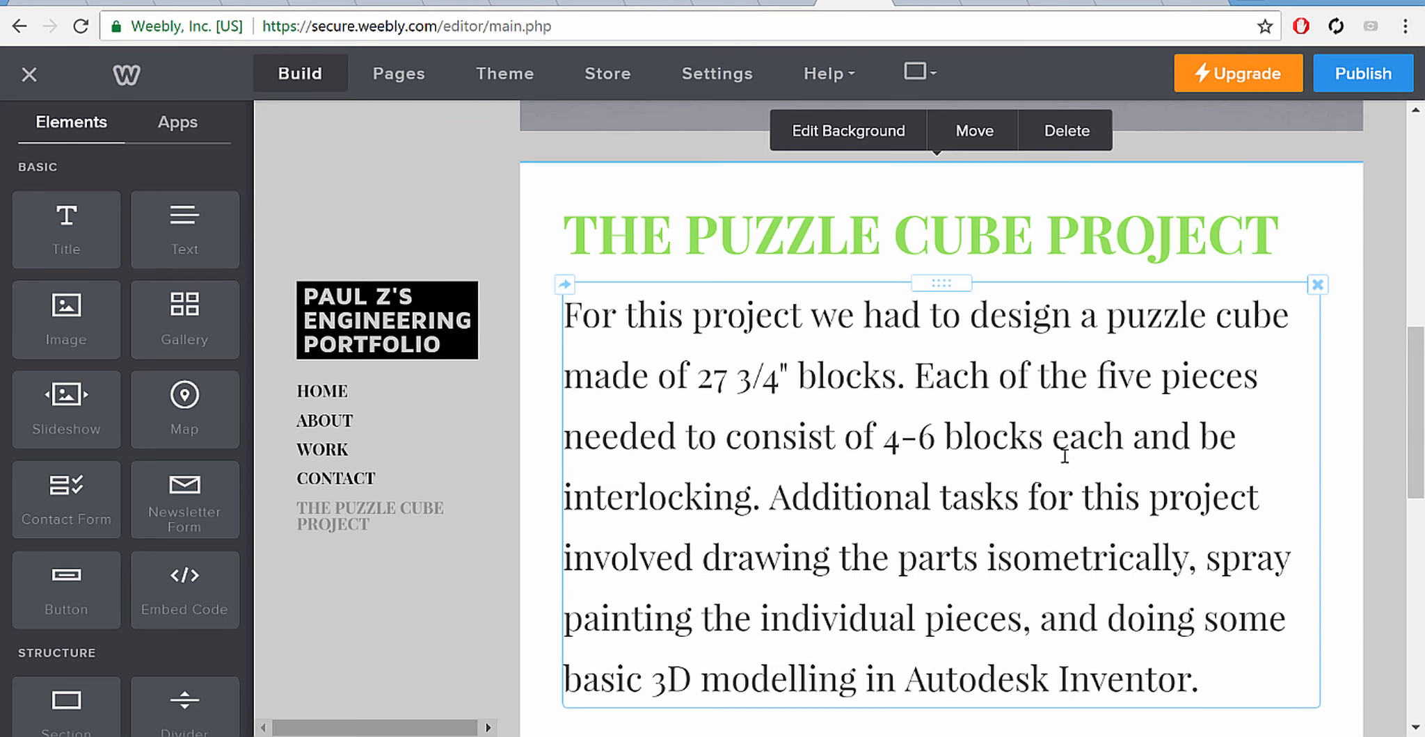
scroll(1063, 463, up, 4)
scroll(1061, 459, down, 14)
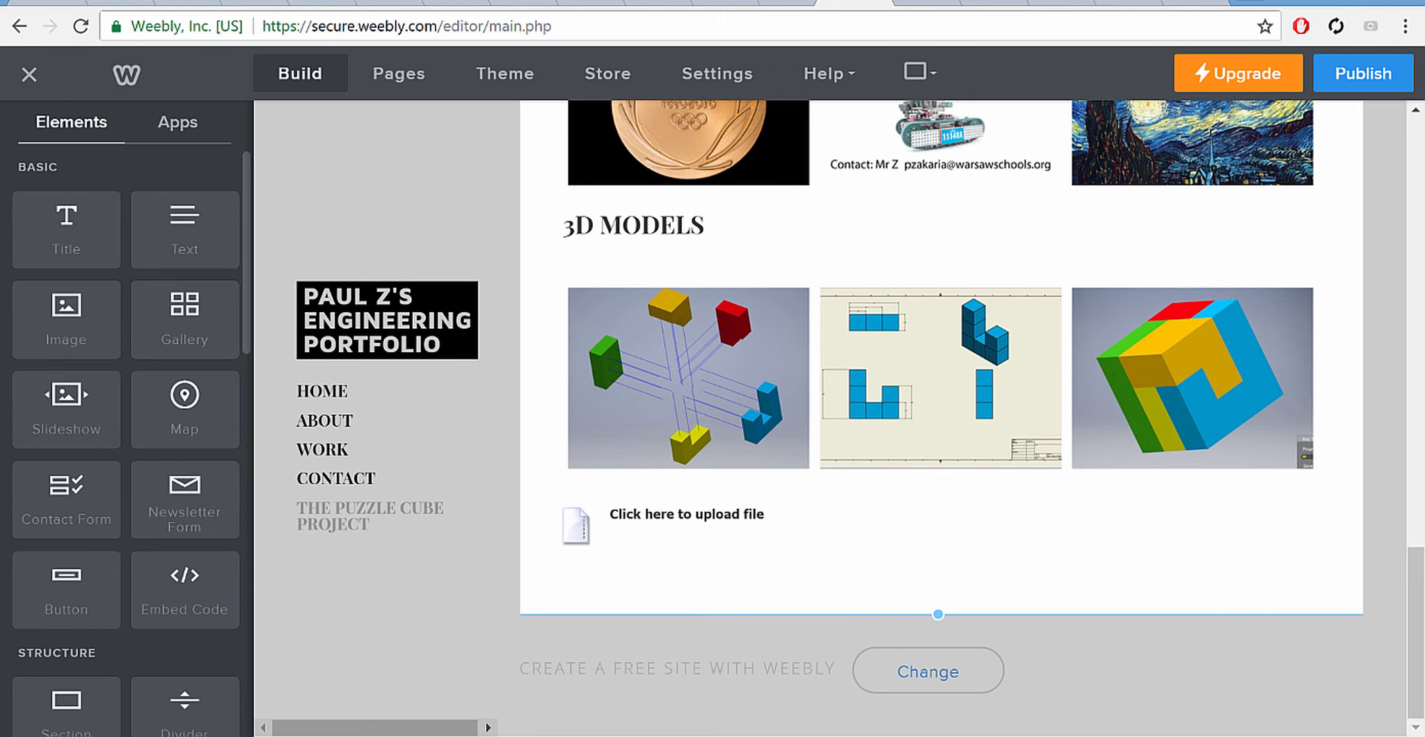
Switch to File Explorer, look over The Puzzle Cube Project files, and go back to the 17.10 folder in a smaller window.
click(228, 736)
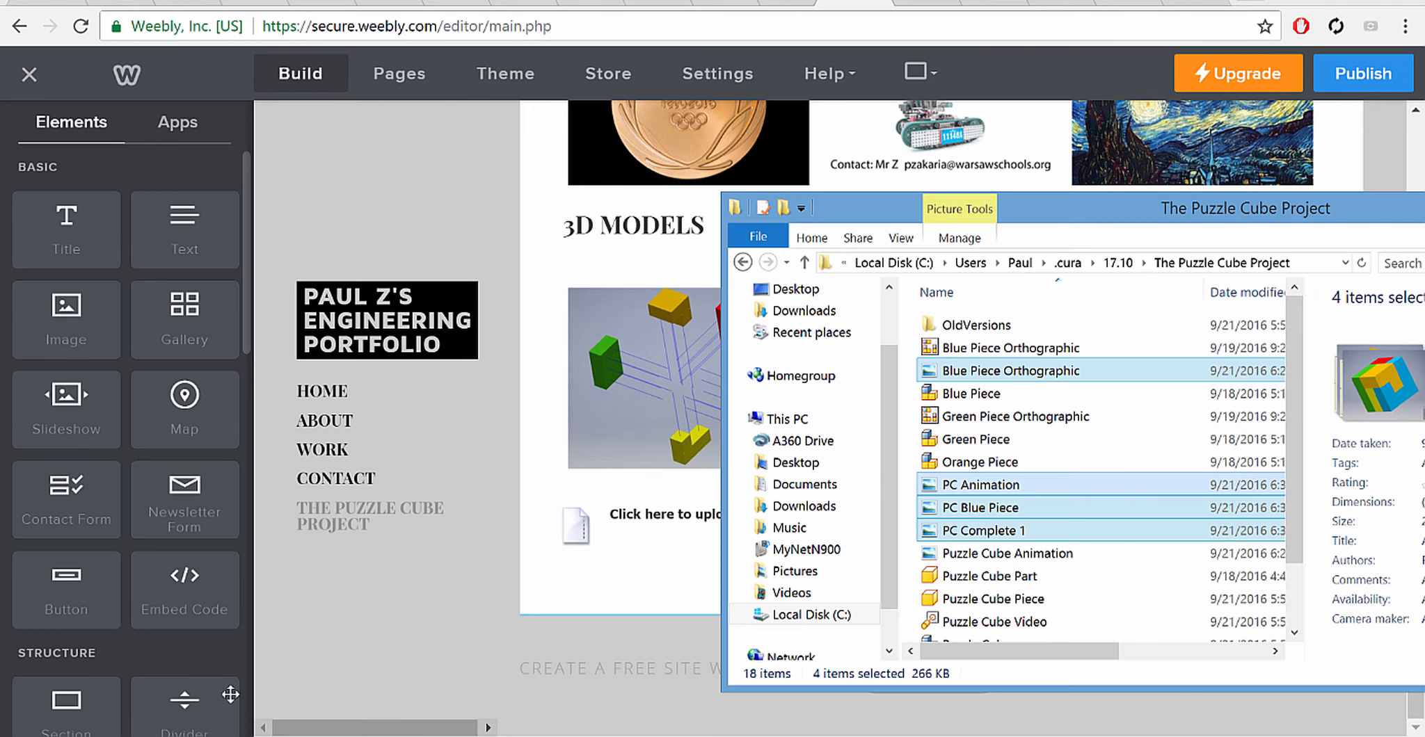
double_click(1139, 218)
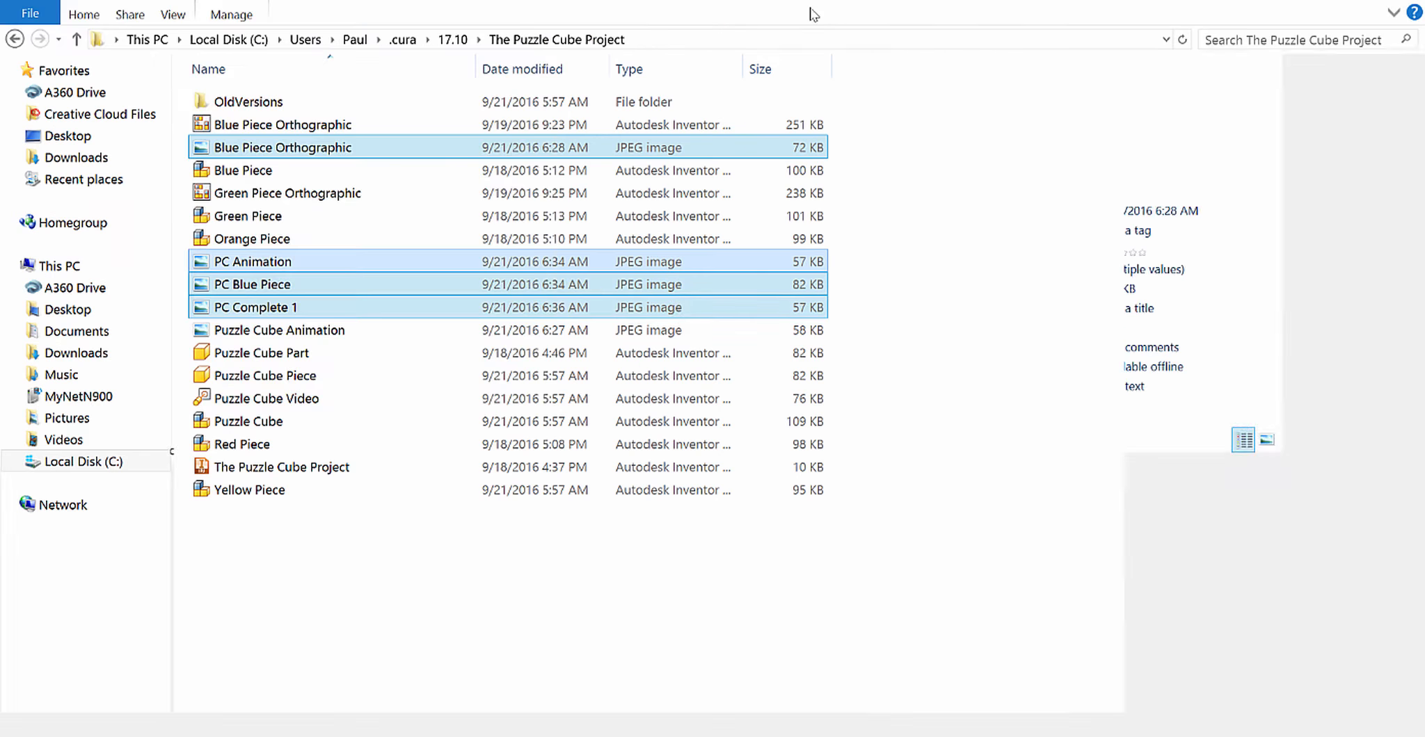
click(485, 583)
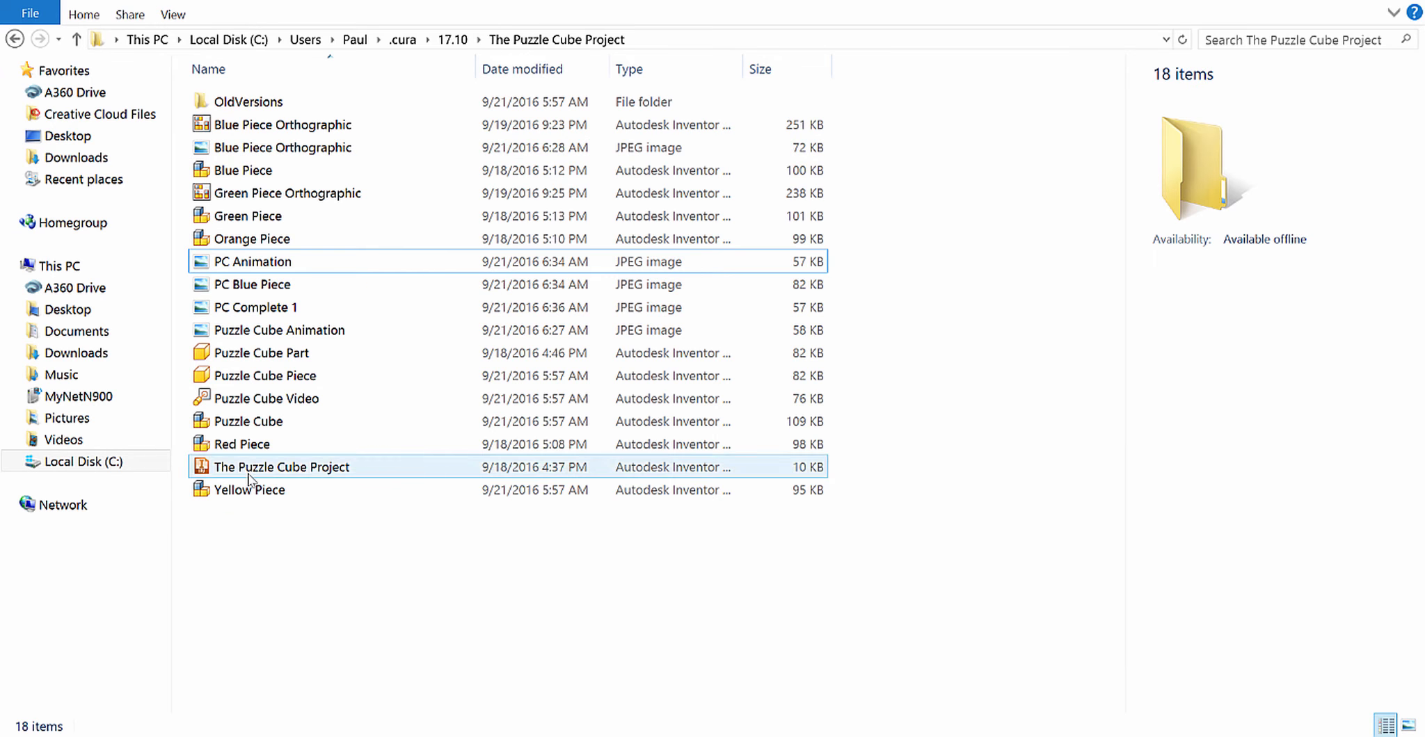
click(250, 402)
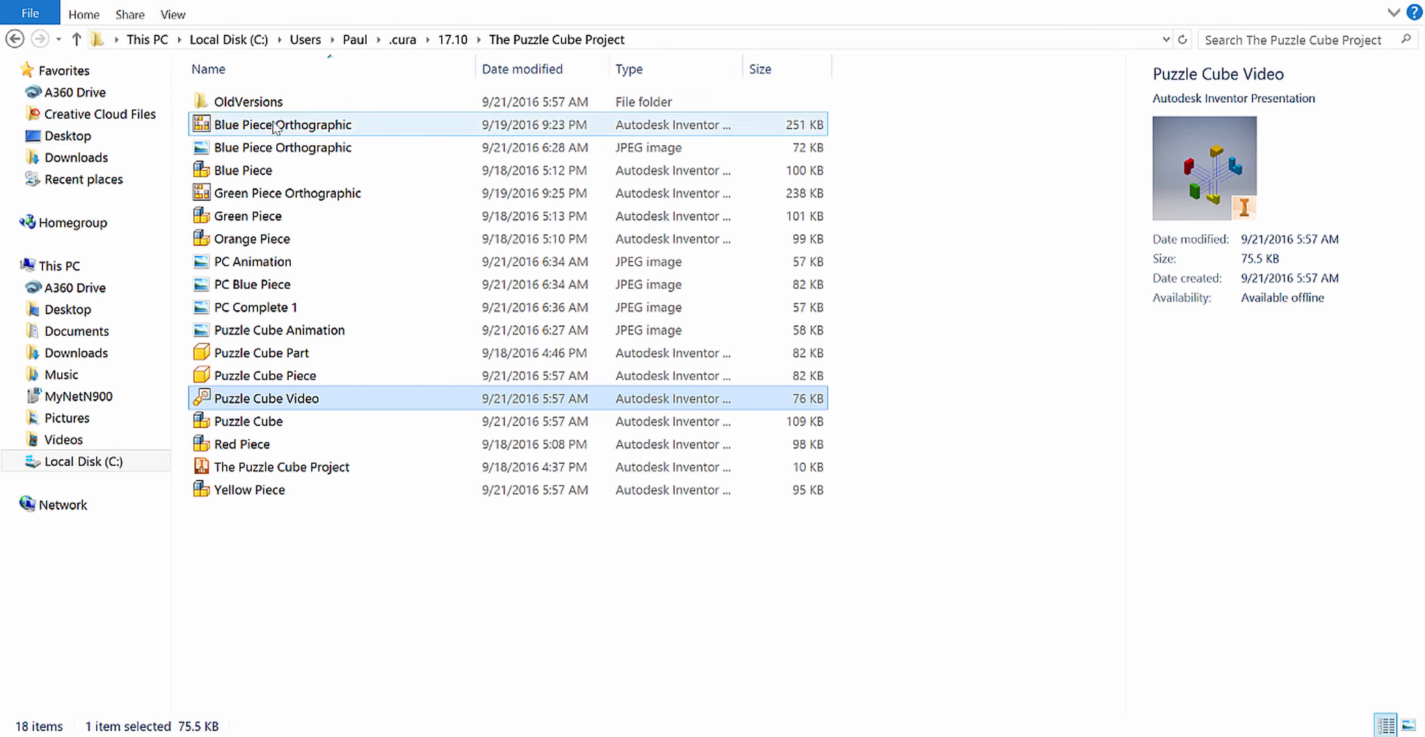
click(14, 39)
drag(609, 0, 732, 110)
click(701, 466)
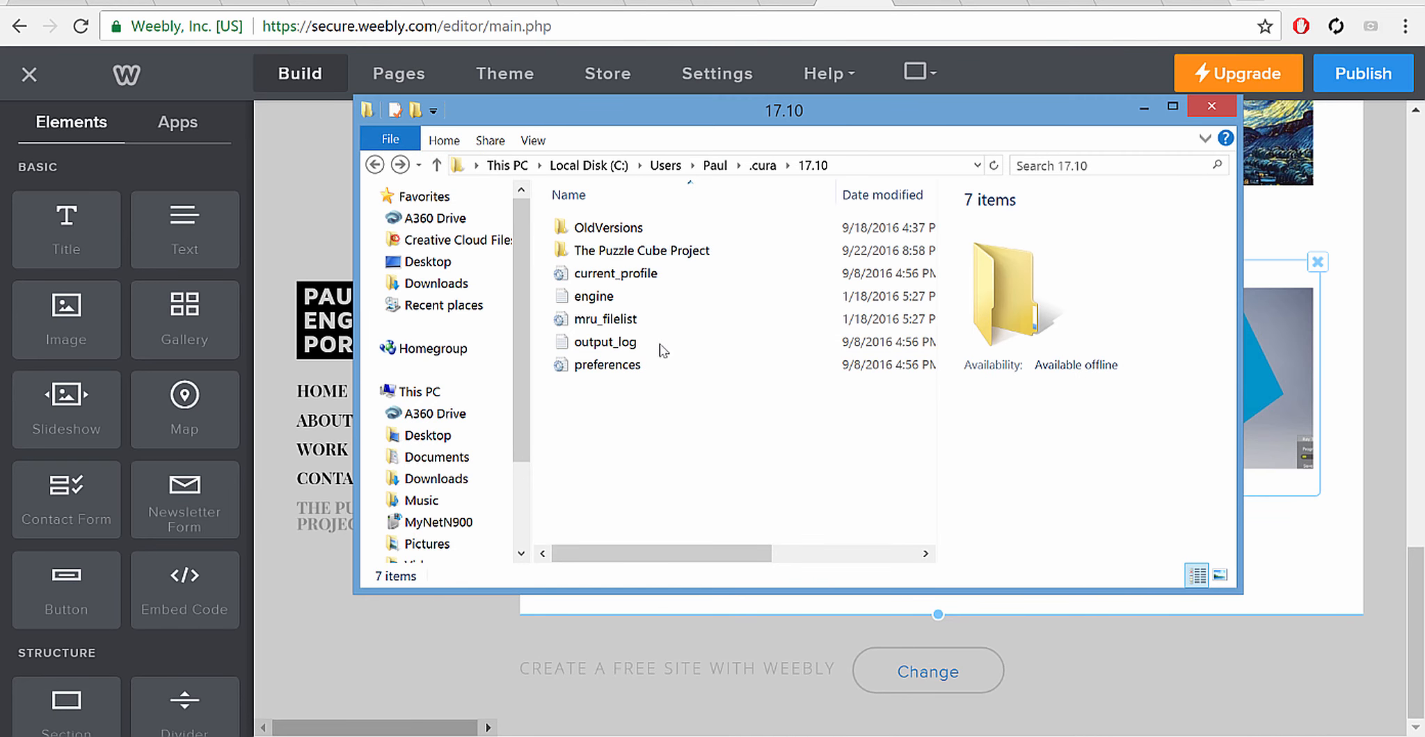
Compress The Puzzle Cube Project folder into a zip archive of the same name and select the archive.
right_click(682, 263)
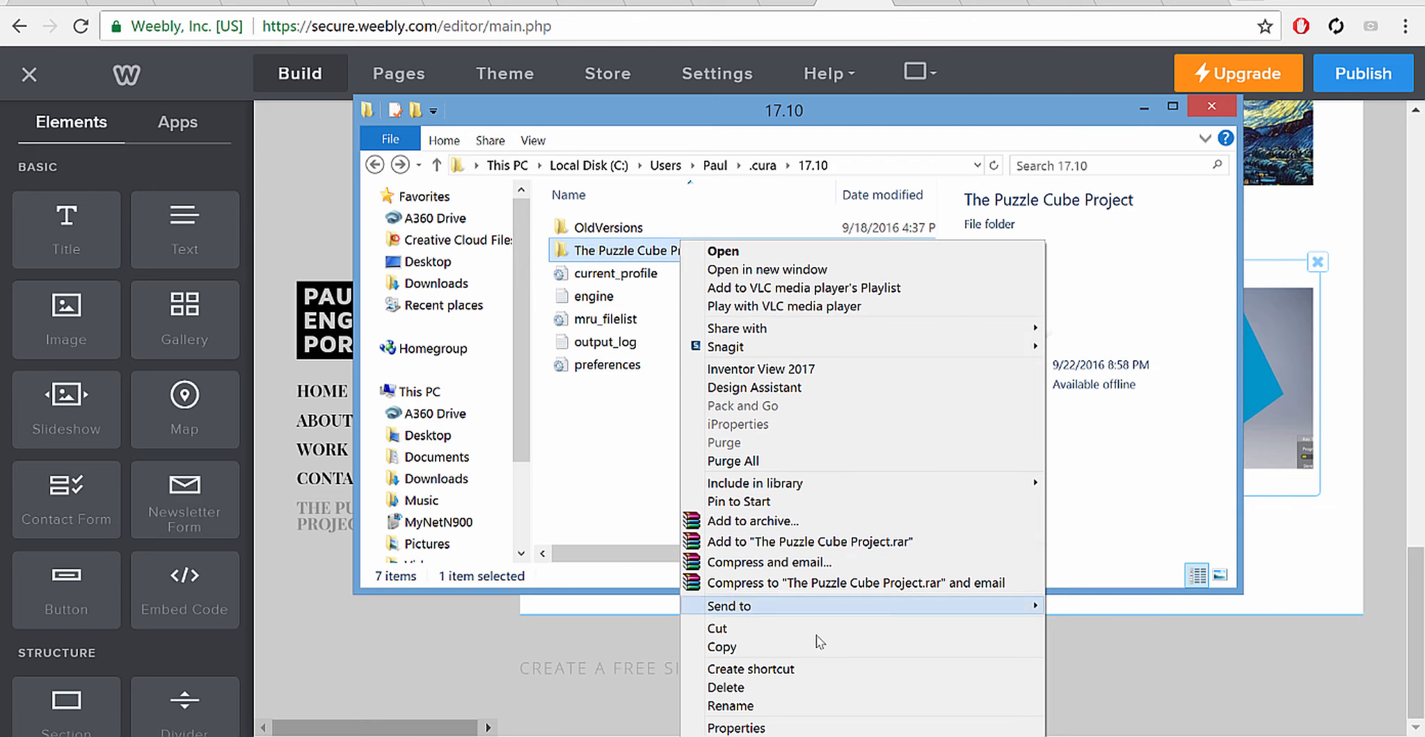
mouse_move(775, 610)
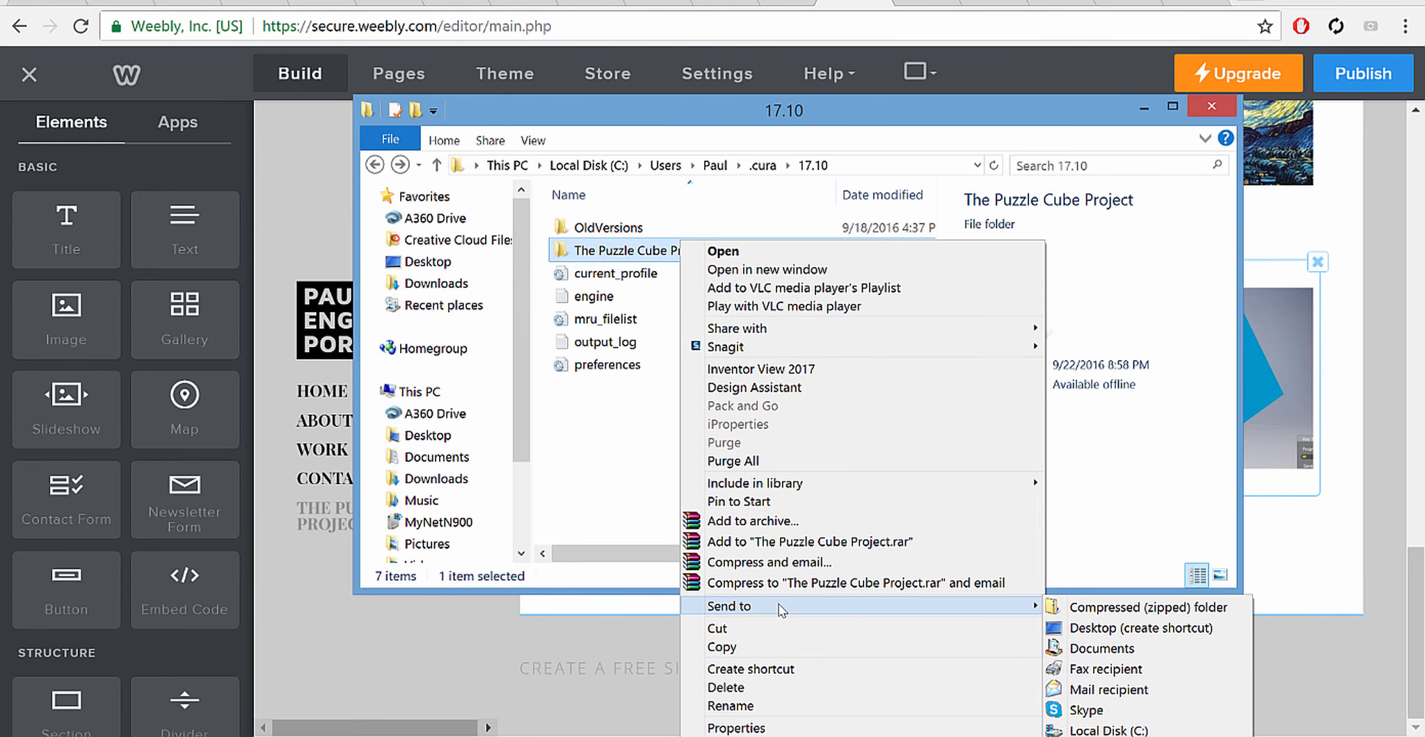
click(1198, 610)
click(675, 460)
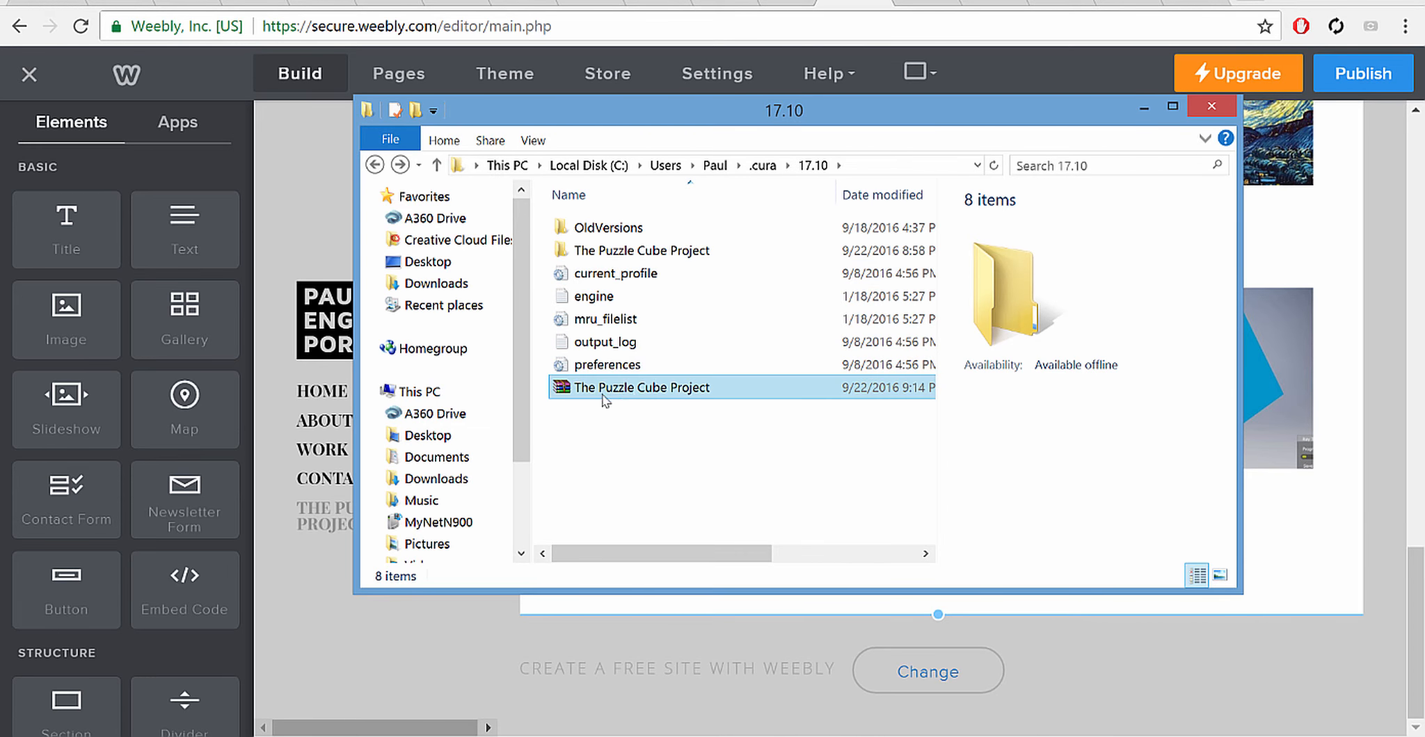
click(565, 394)
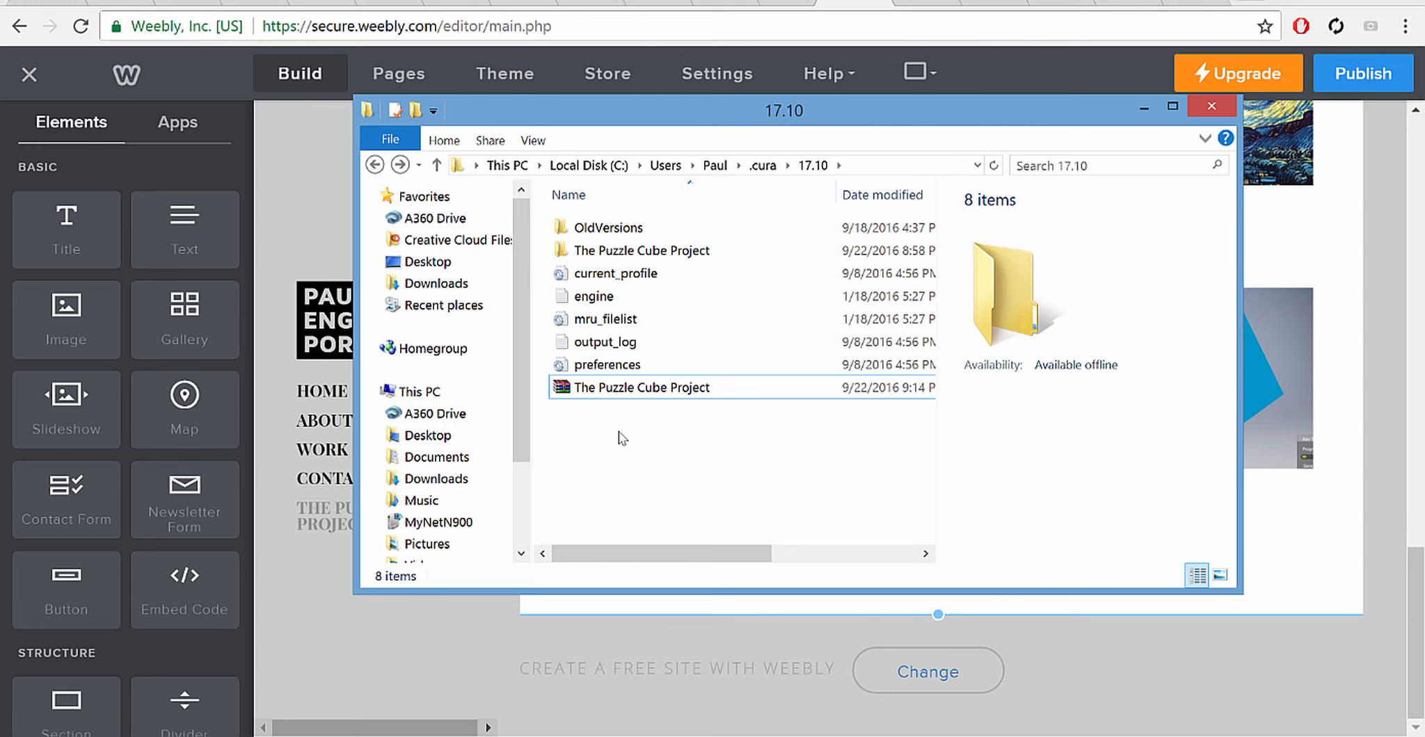
drag(628, 400, 641, 446)
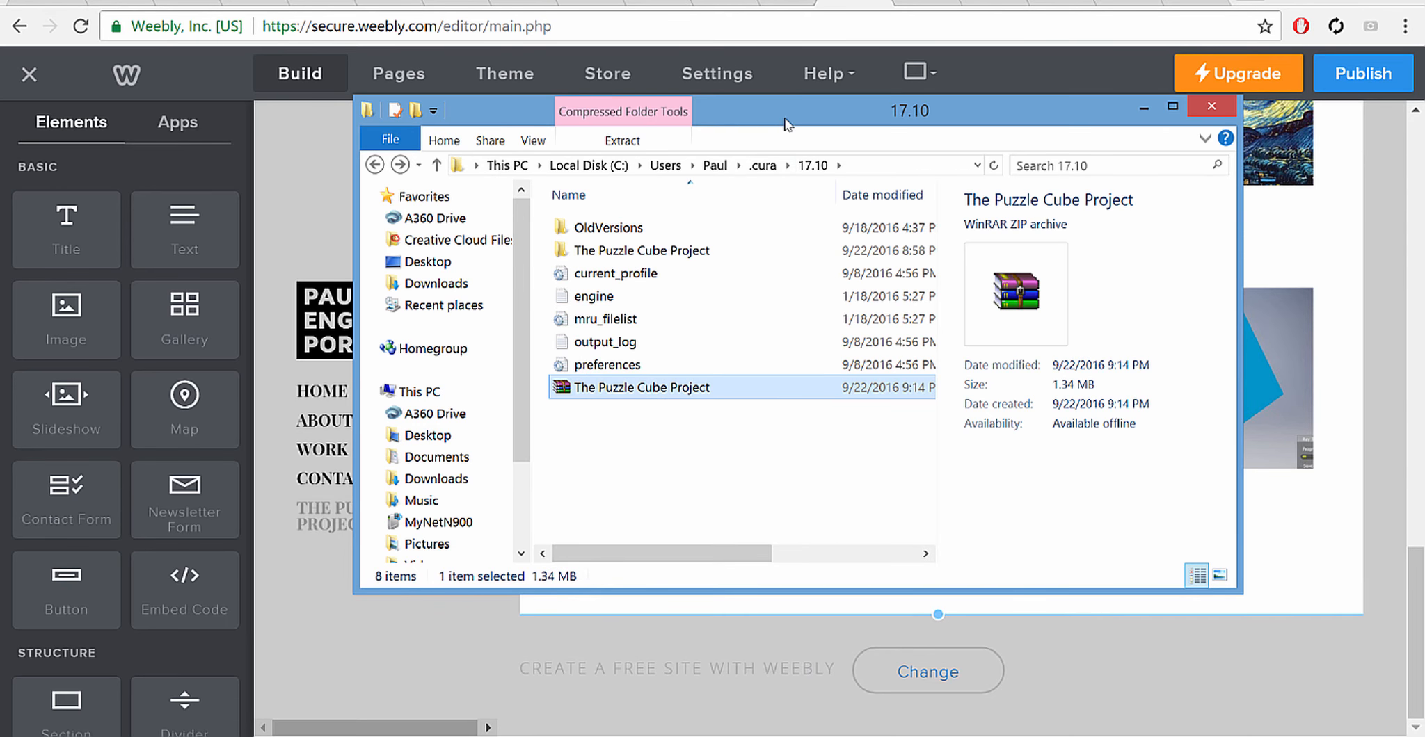
Inspect the files inside The Puzzle Cube Project folder, return to the 17.10 folder, and switch back to the Weebly page.
drag(766, 116, 514, 105)
double_click(376, 238)
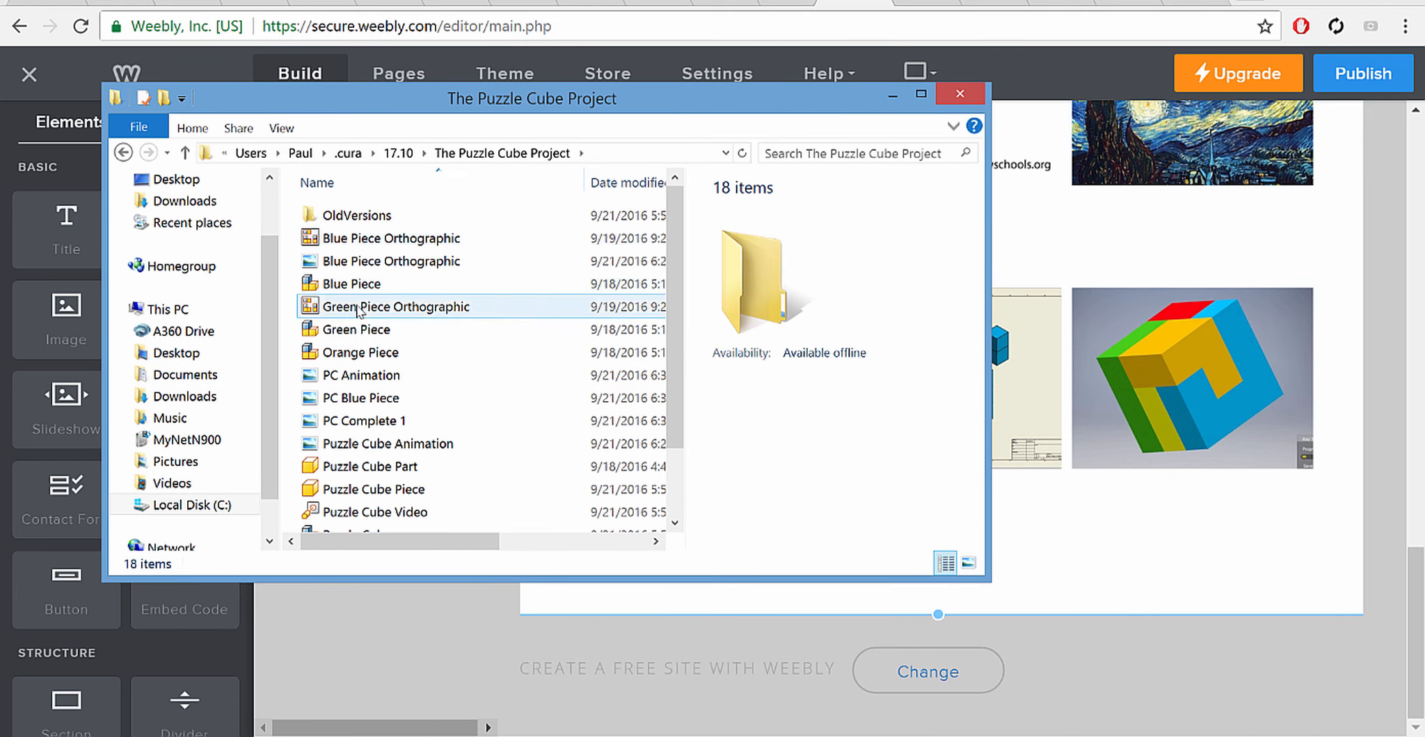
click(389, 307)
click(362, 375)
click(360, 443)
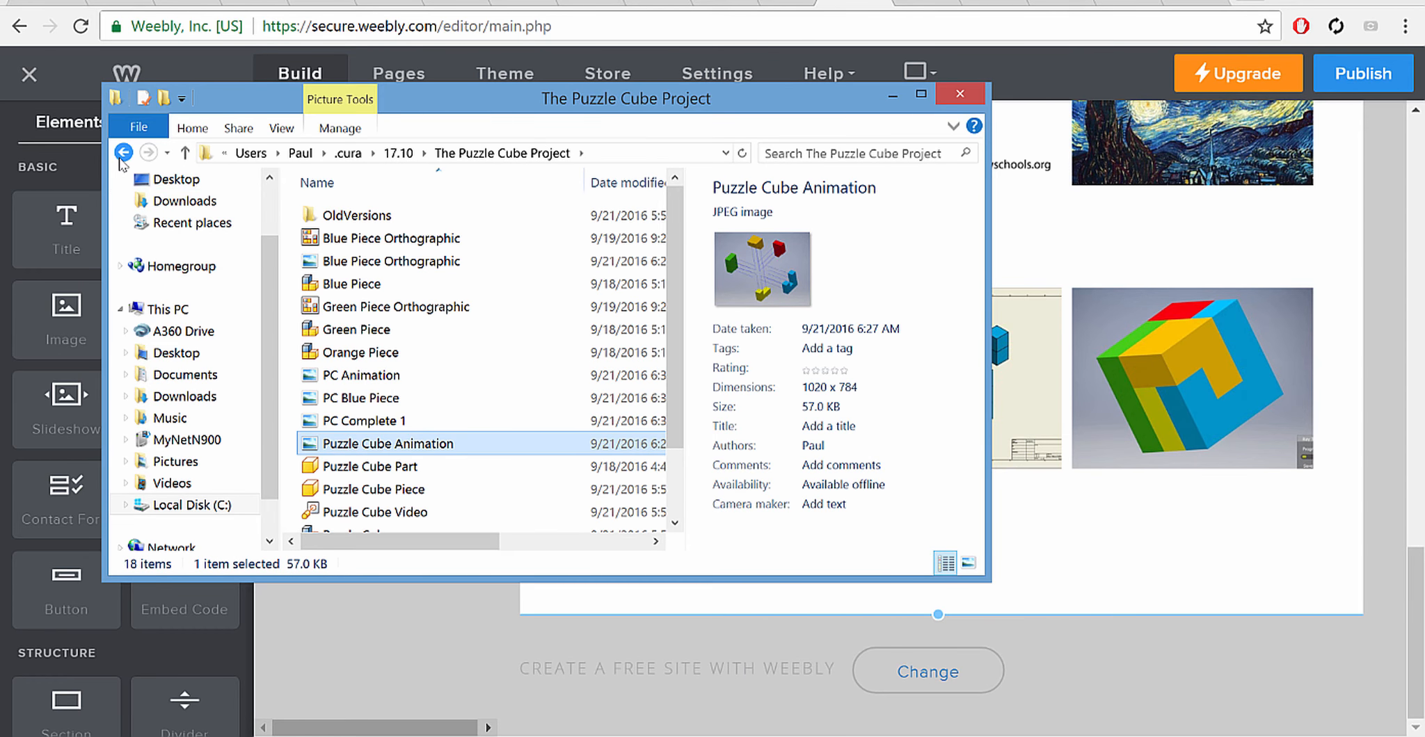
click(124, 153)
click(453, 687)
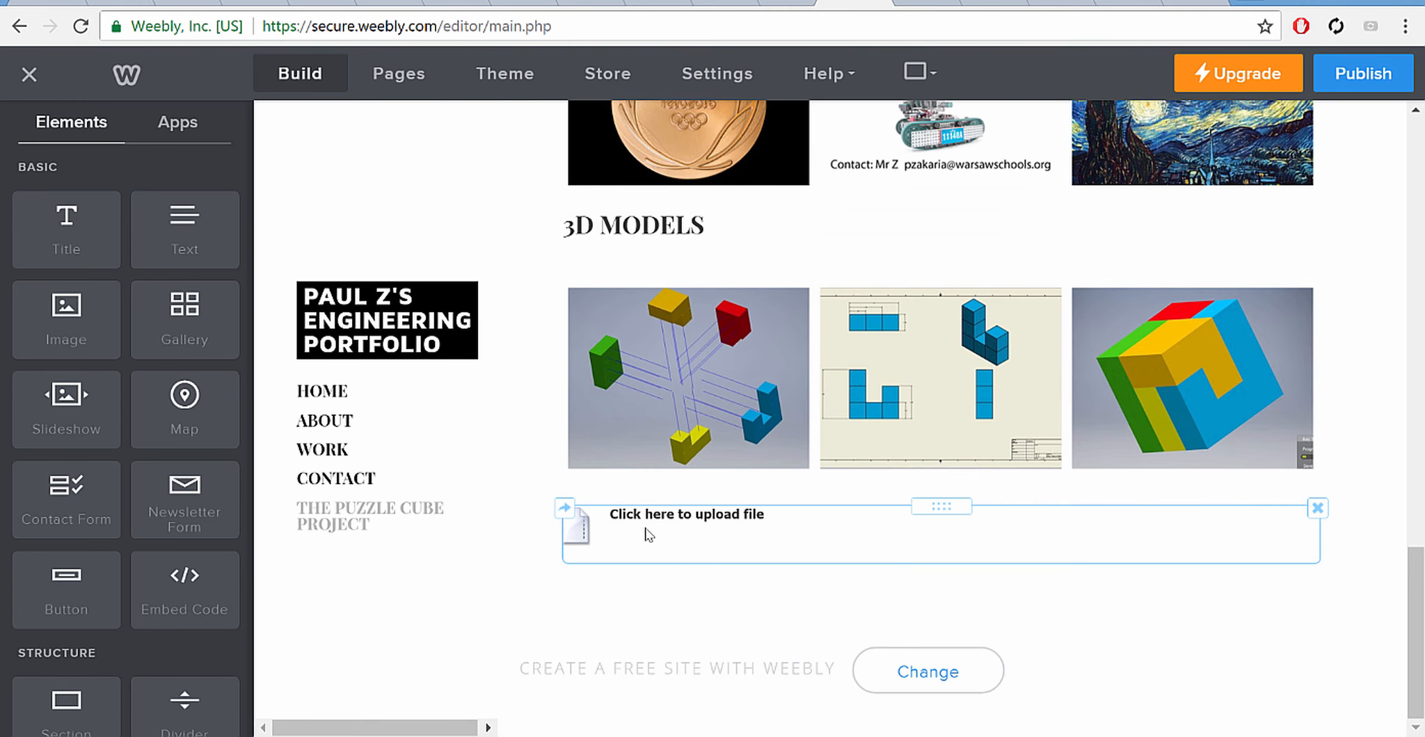
Upload The Puzzle Cube Project zip archive from the 17.10 folder into the file element below the 3D Models gallery.
click(696, 518)
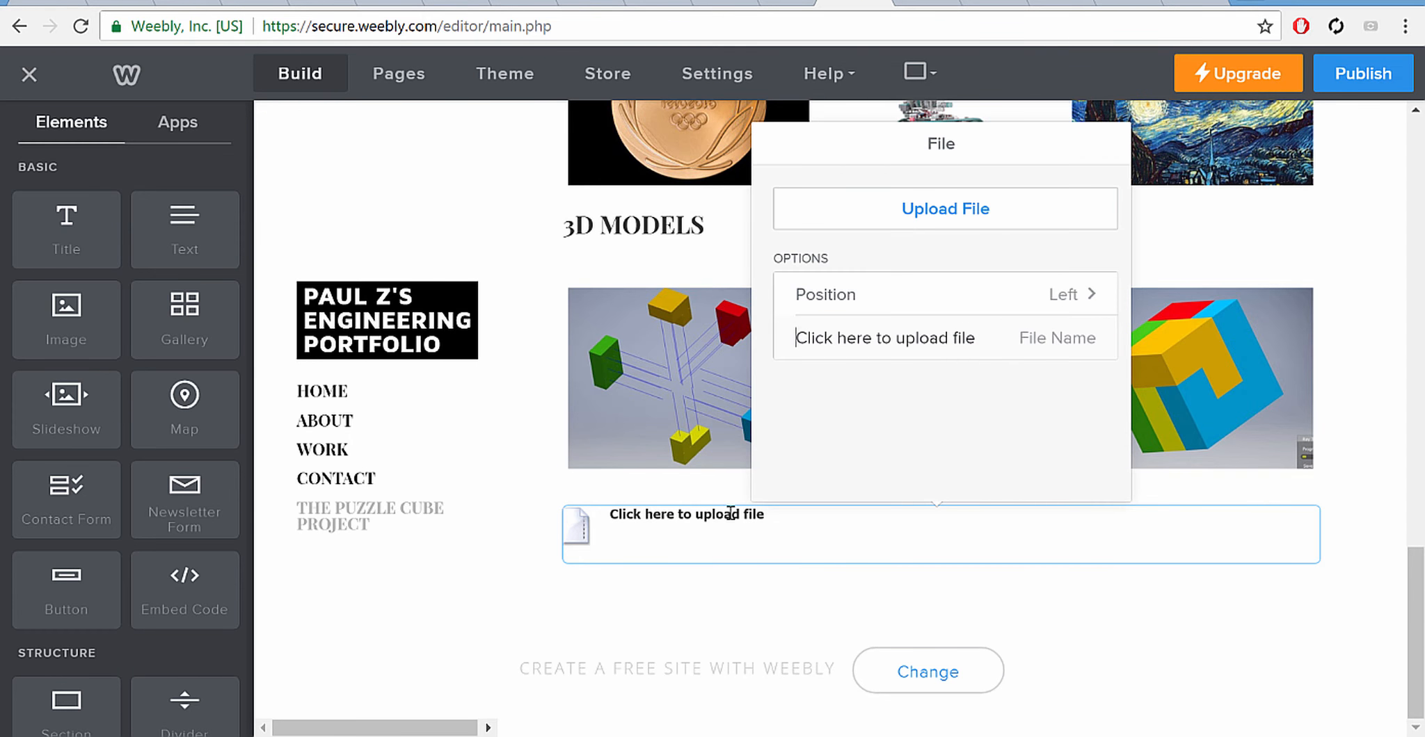
click(944, 223)
key(alt+Tab)
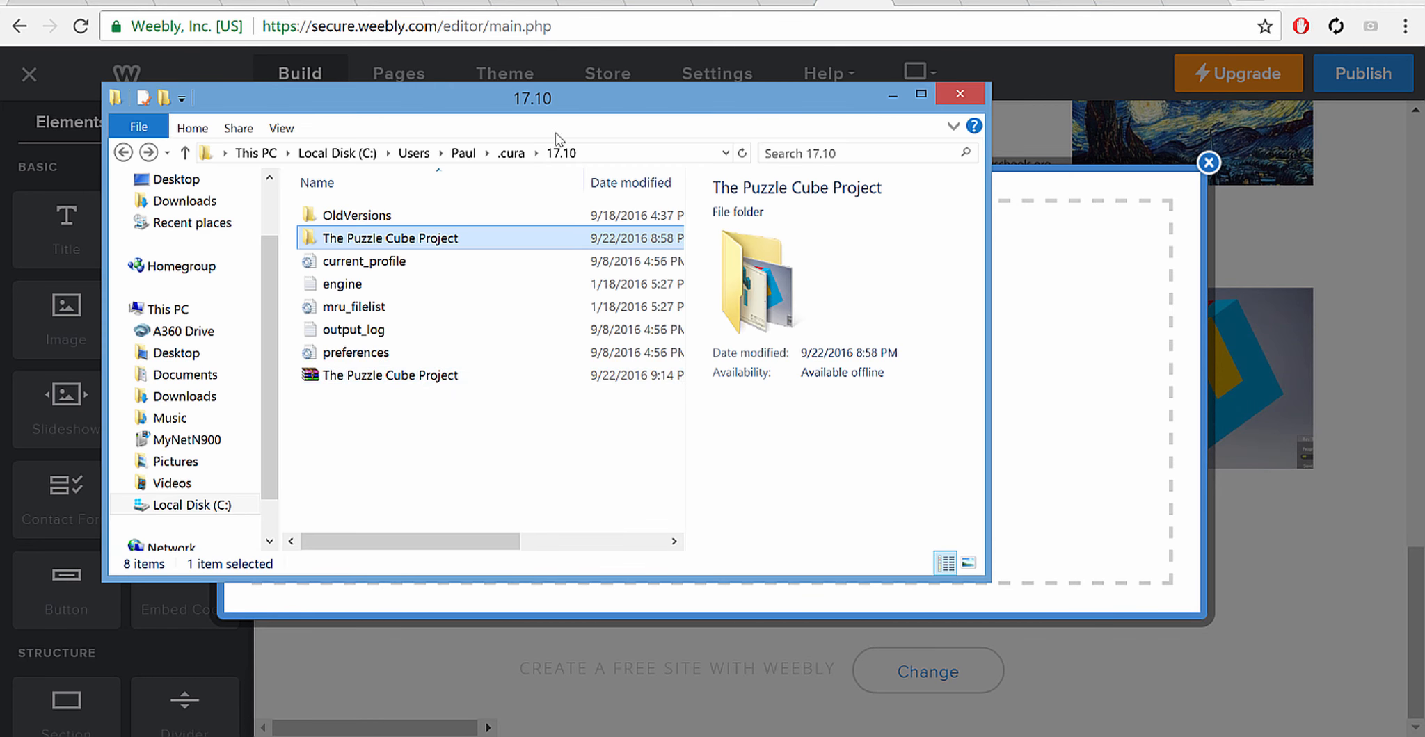
drag(479, 106, 1306, 113)
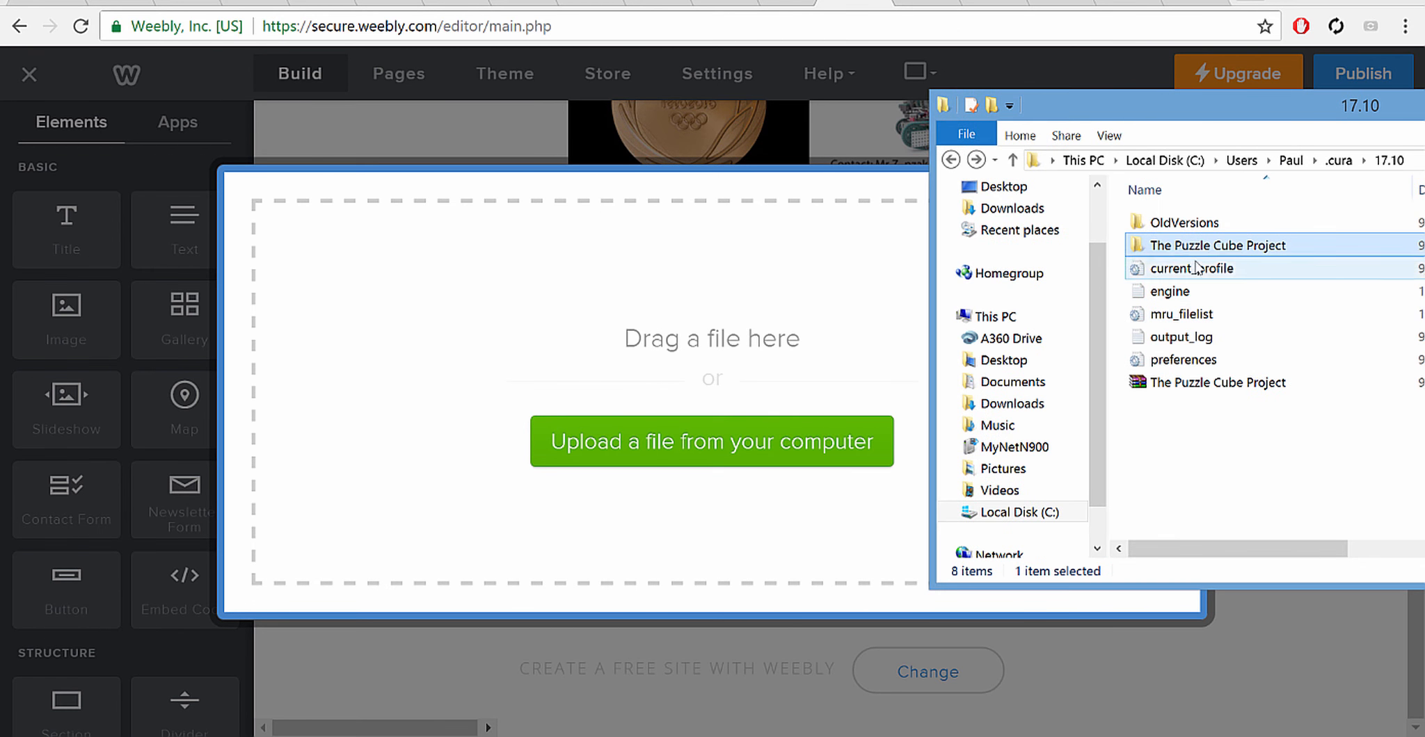
drag(1214, 382, 688, 306)
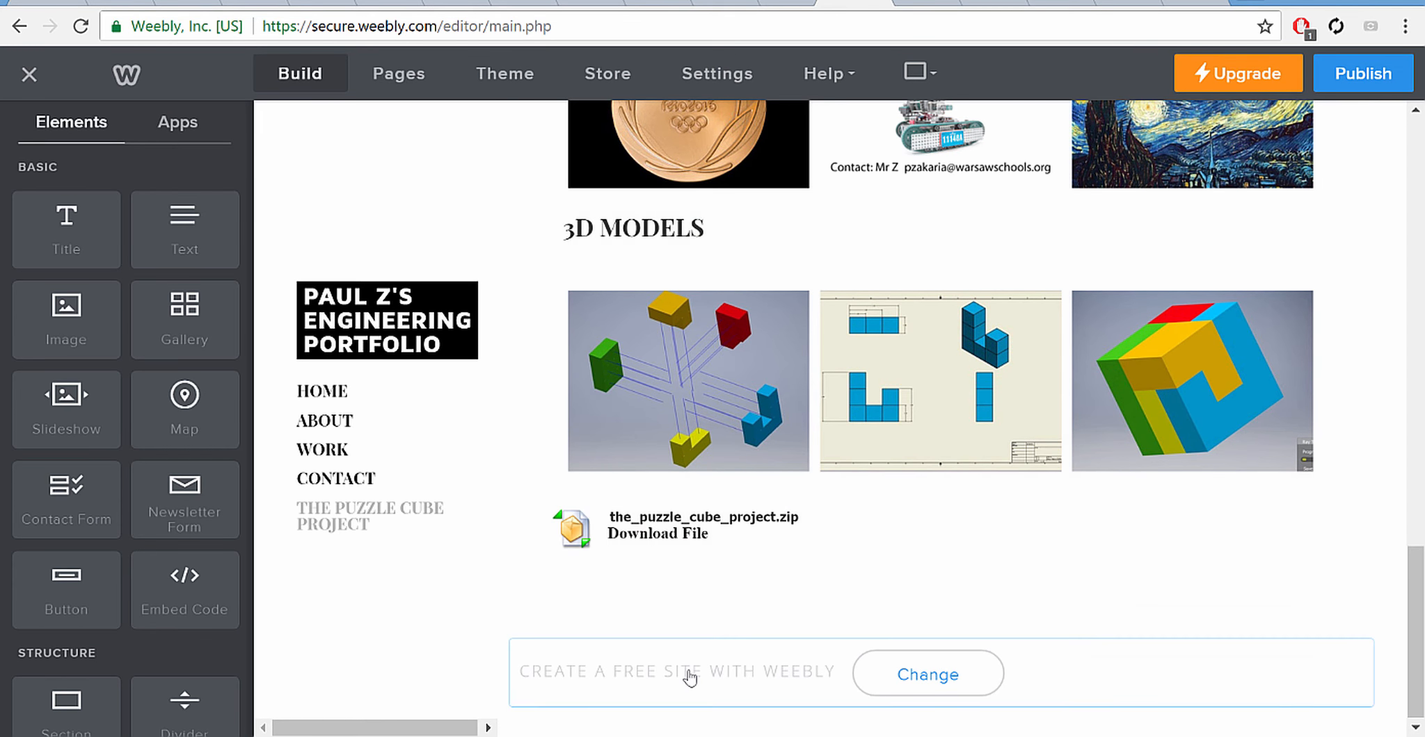
Start publishing the site and choose the Weebly subdomain MrZsEngineeringPortfolio as its address.
scroll(706, 608, up, 15)
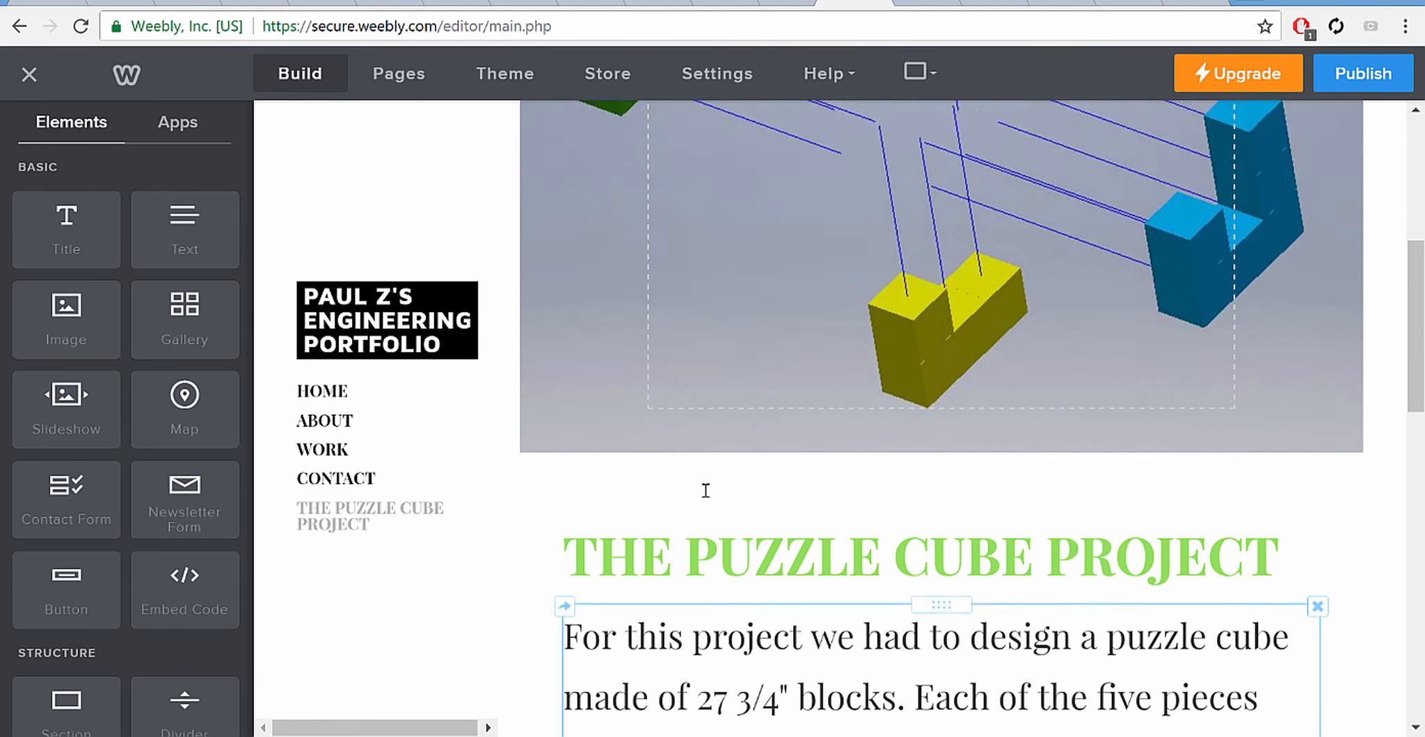
scroll(707, 494, up, 4)
scroll(706, 494, down, 20)
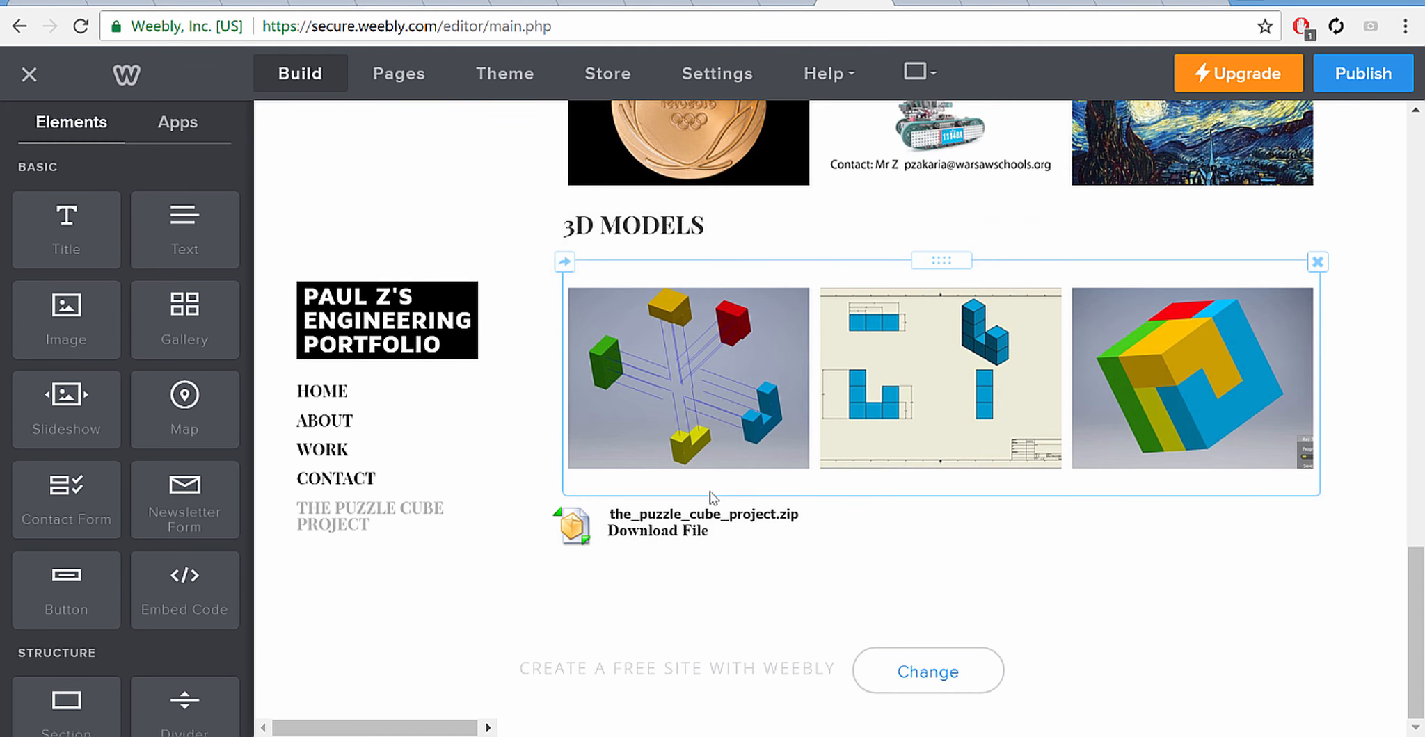
scroll(716, 496, up, 10)
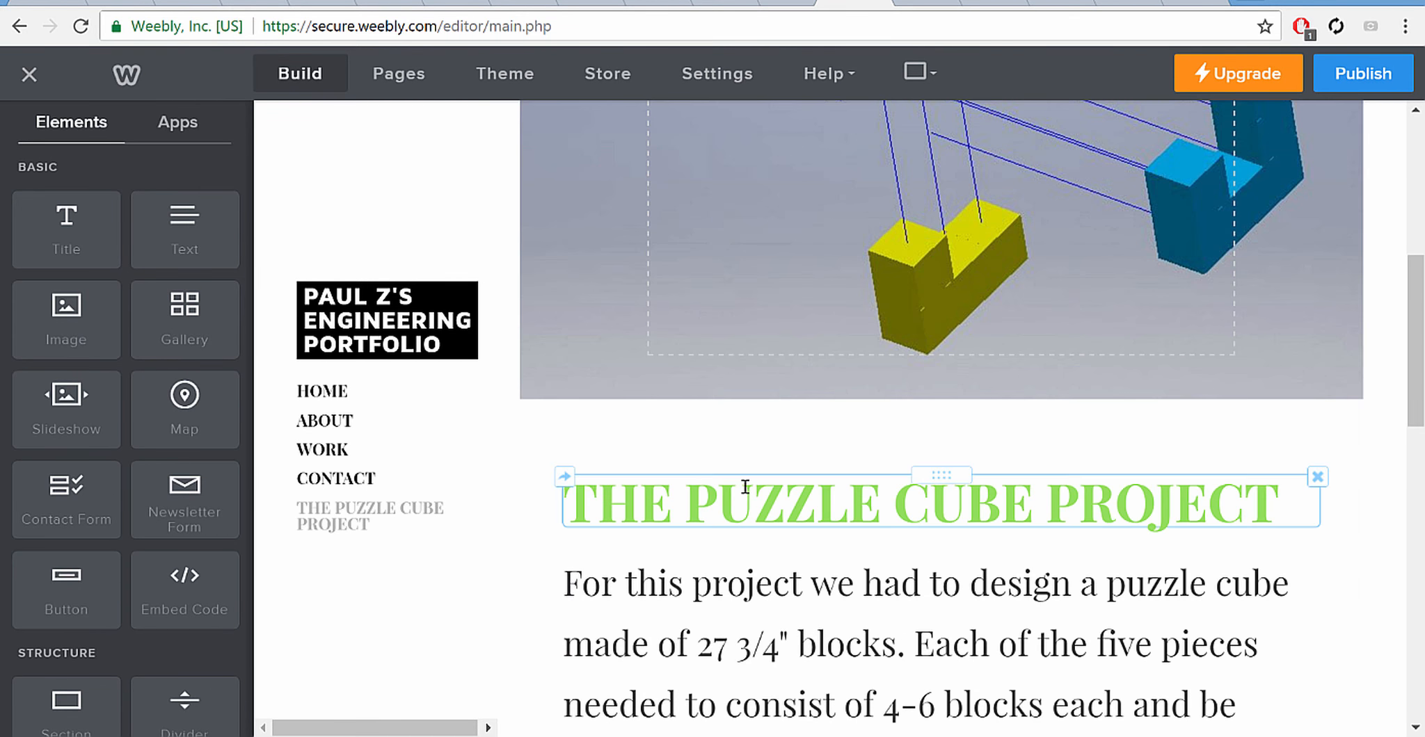
click(1363, 85)
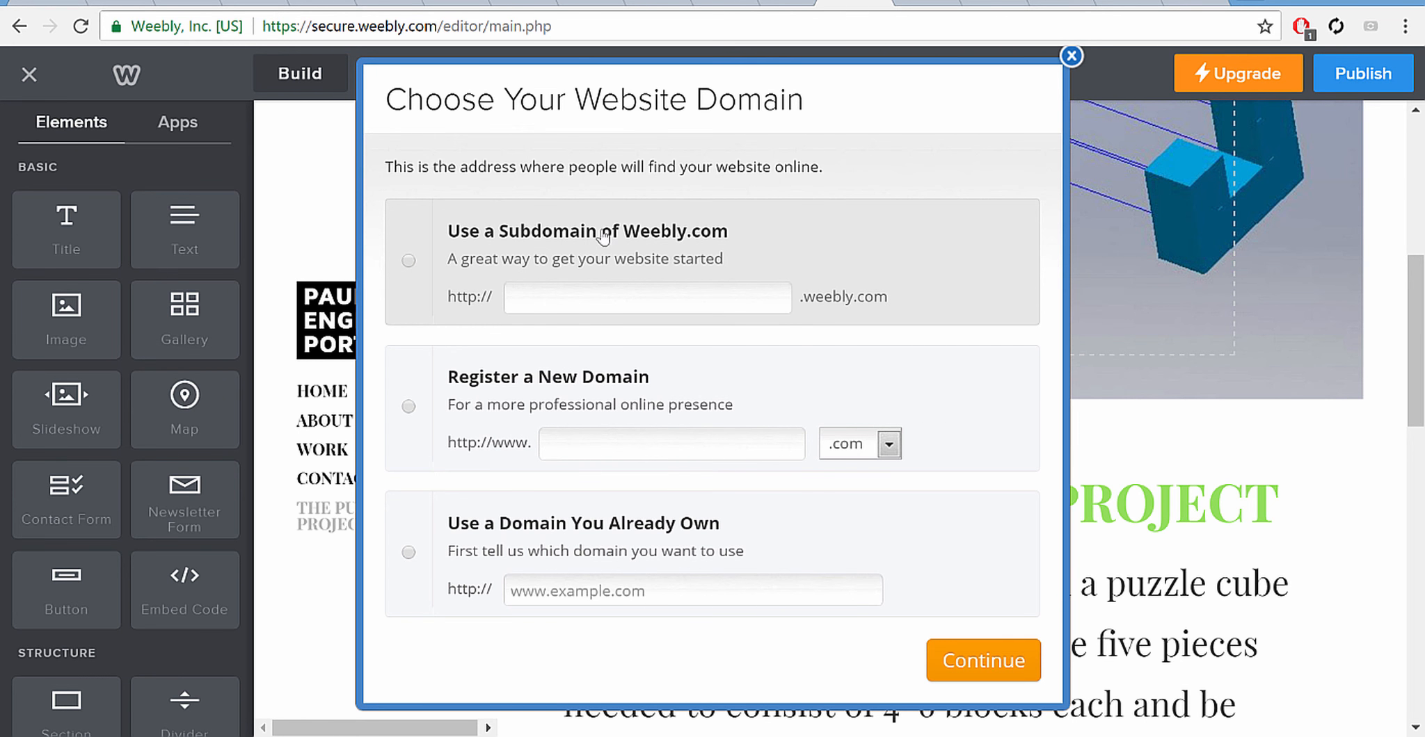
click(405, 261)
click(626, 300)
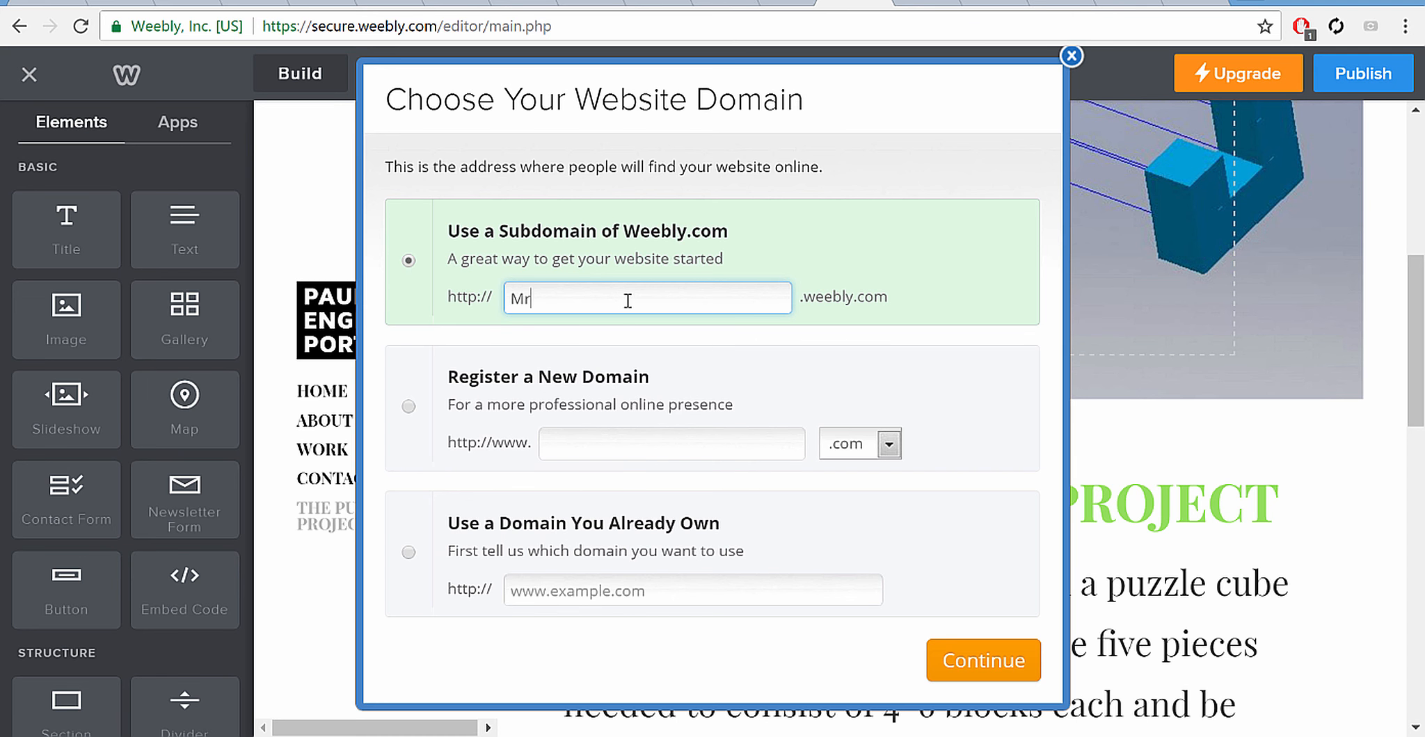
text(MrZs)
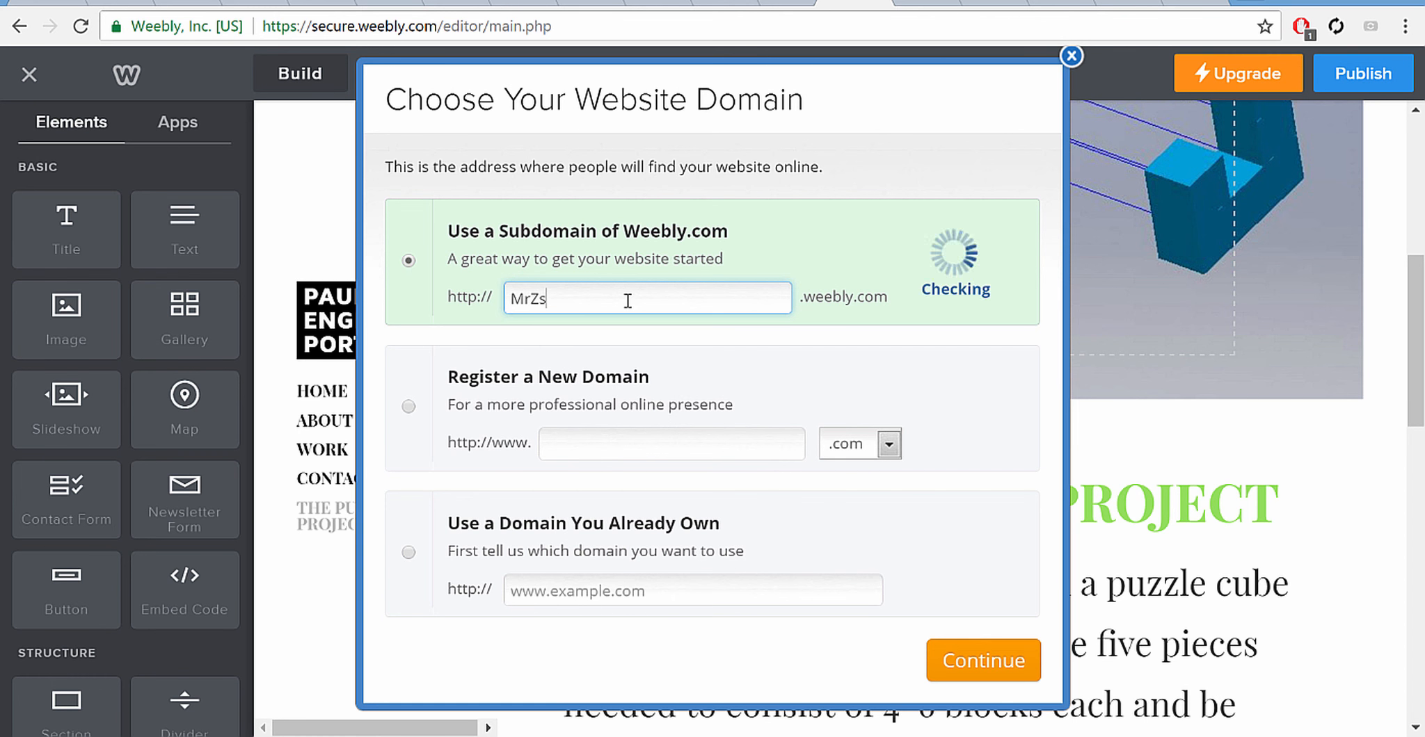
text(Enginee)
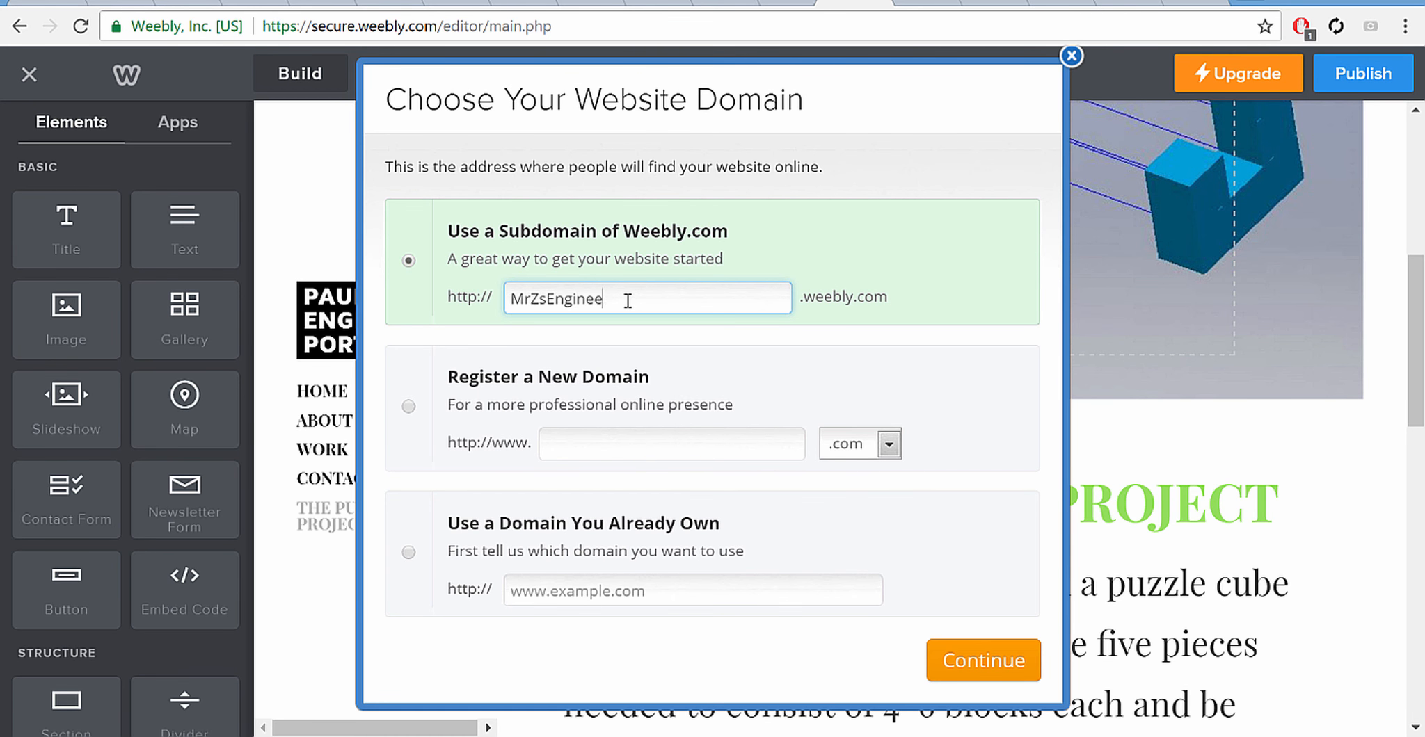
text(ringPort)
text(fp;o)
key(BackSpace)
text(olio)
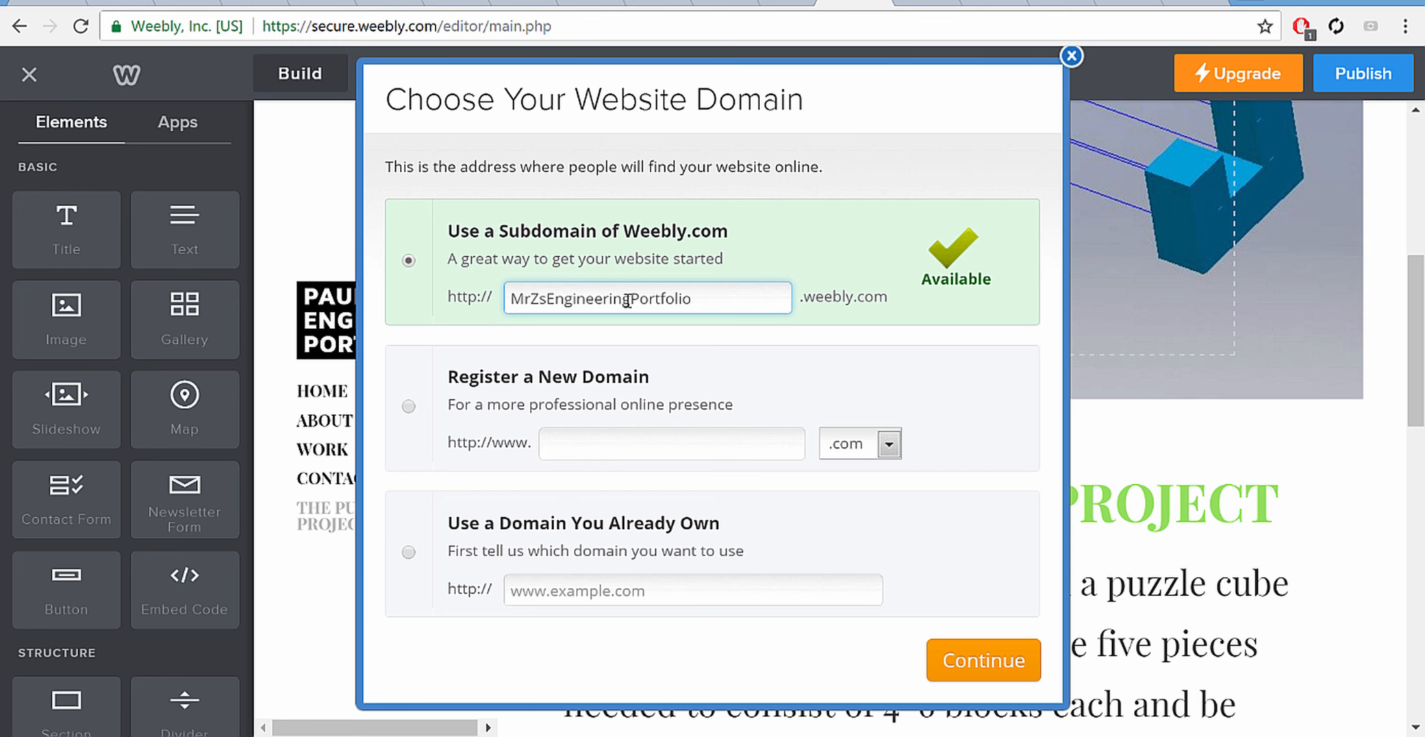
click(975, 654)
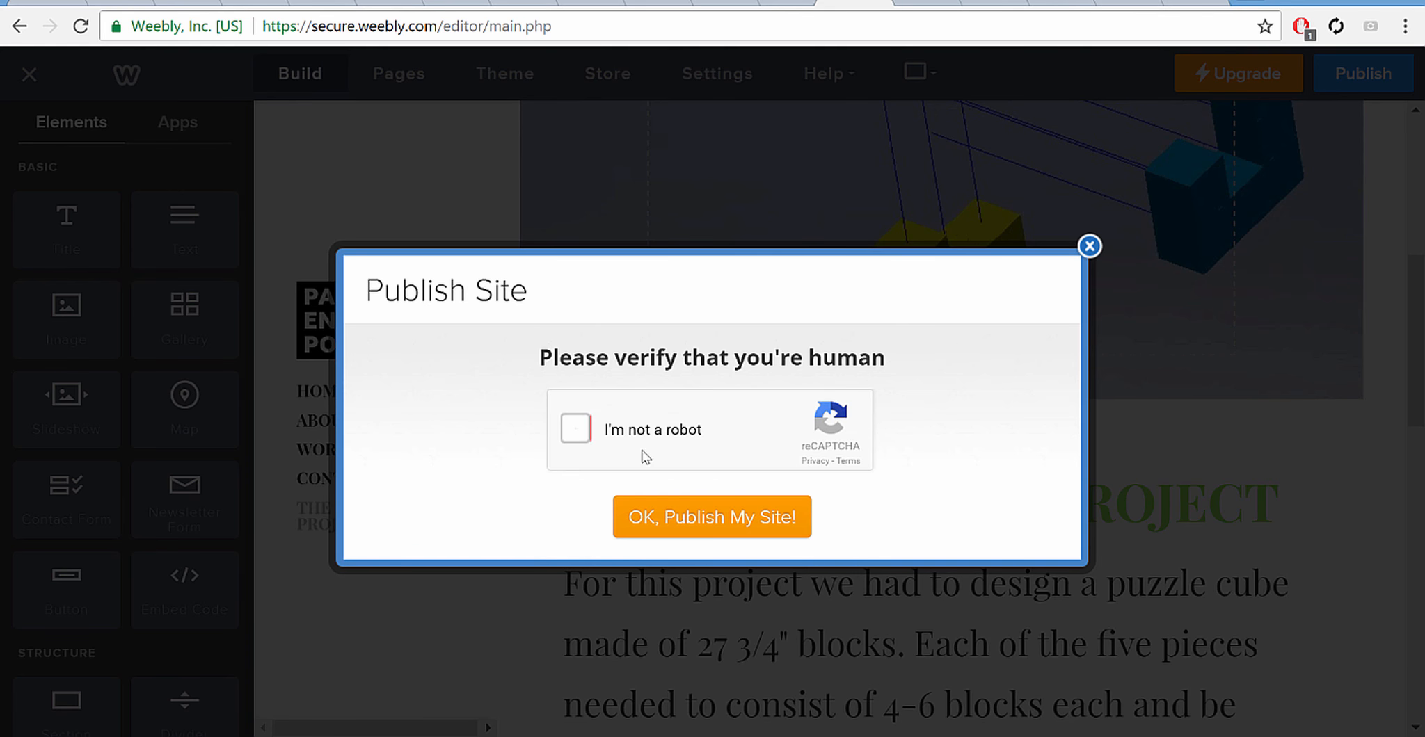
Complete the human verification by selecting every store front image, and publish the site.
click(644, 452)
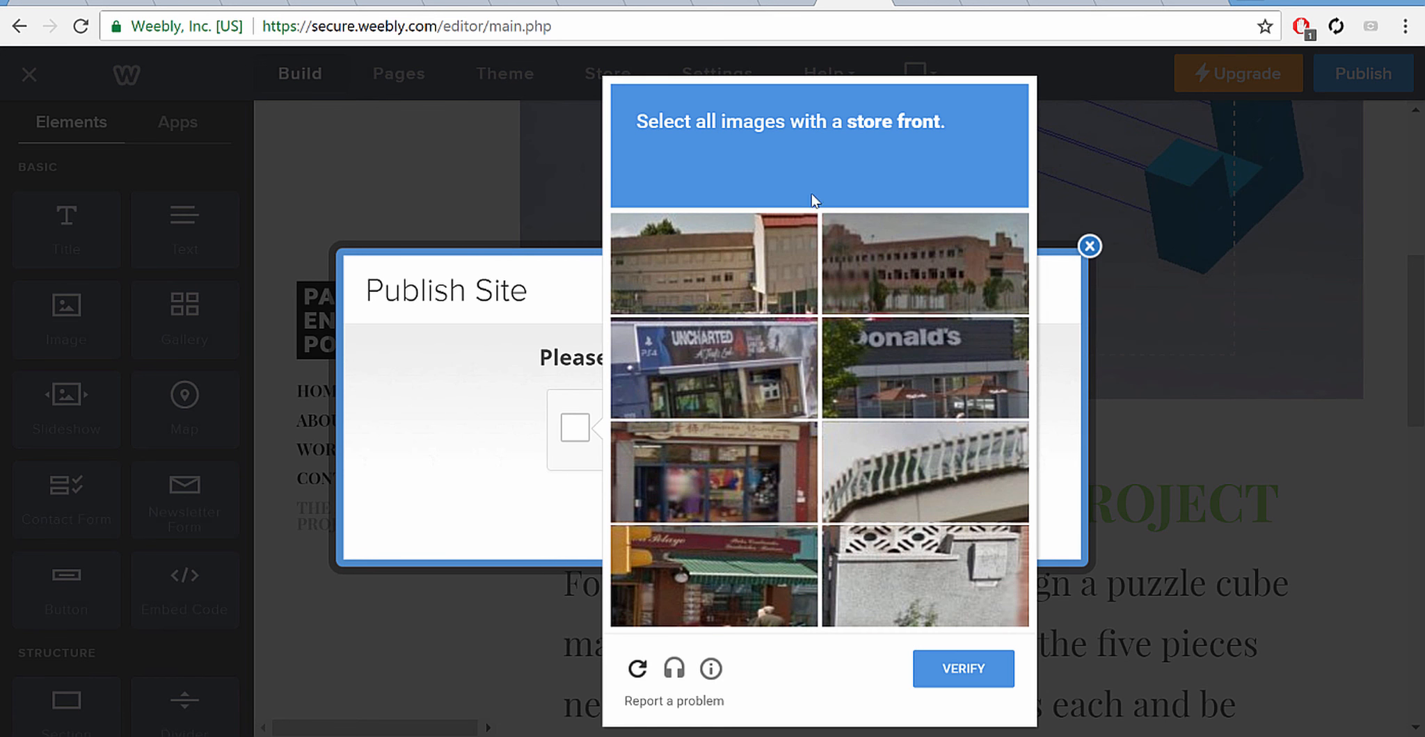
click(717, 367)
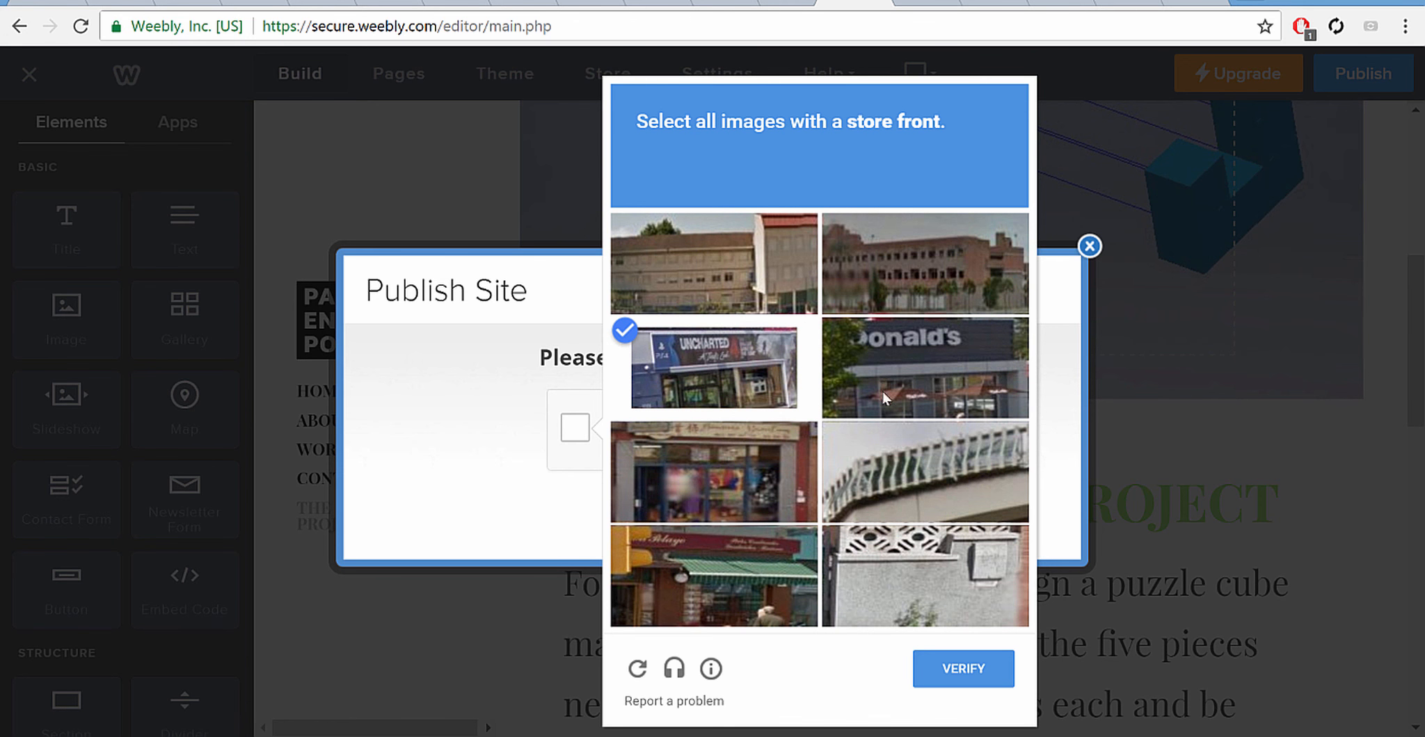
click(905, 358)
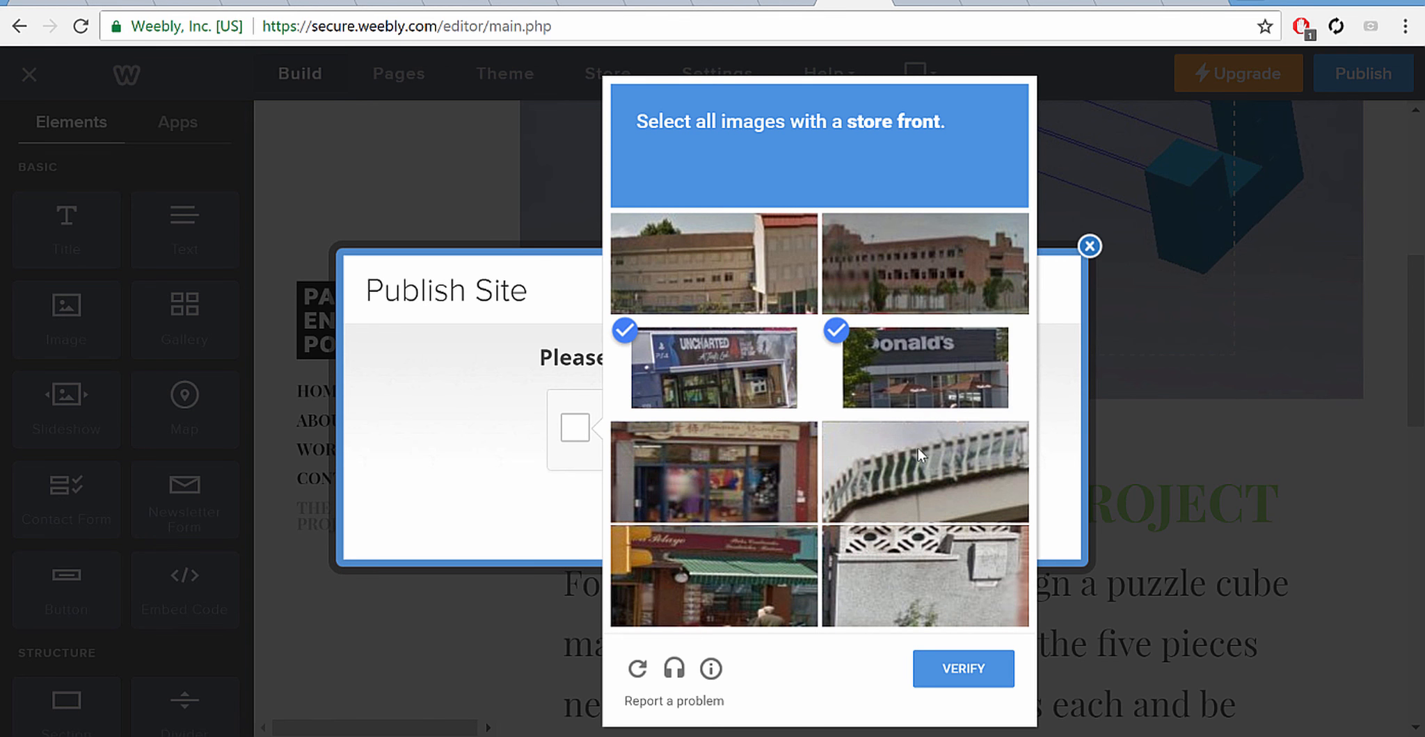
click(758, 463)
click(761, 550)
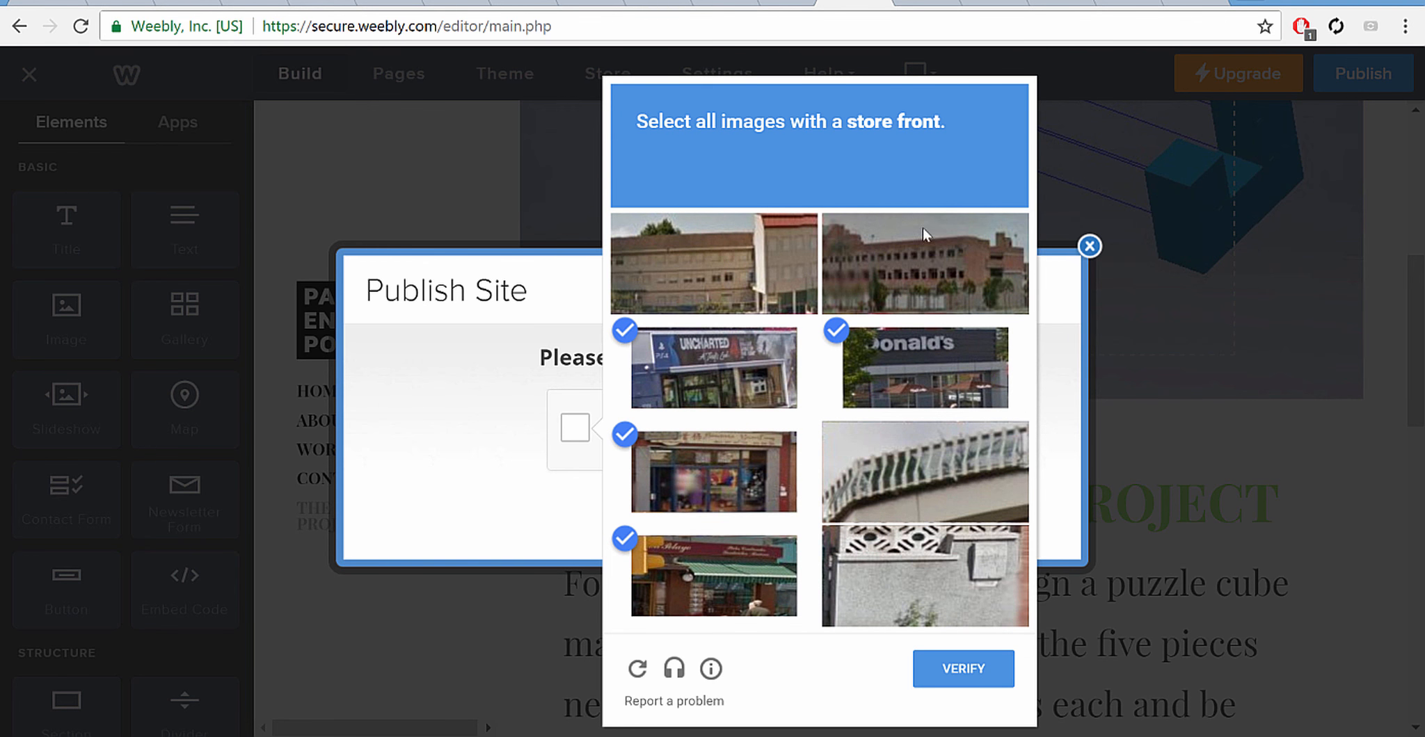
click(948, 671)
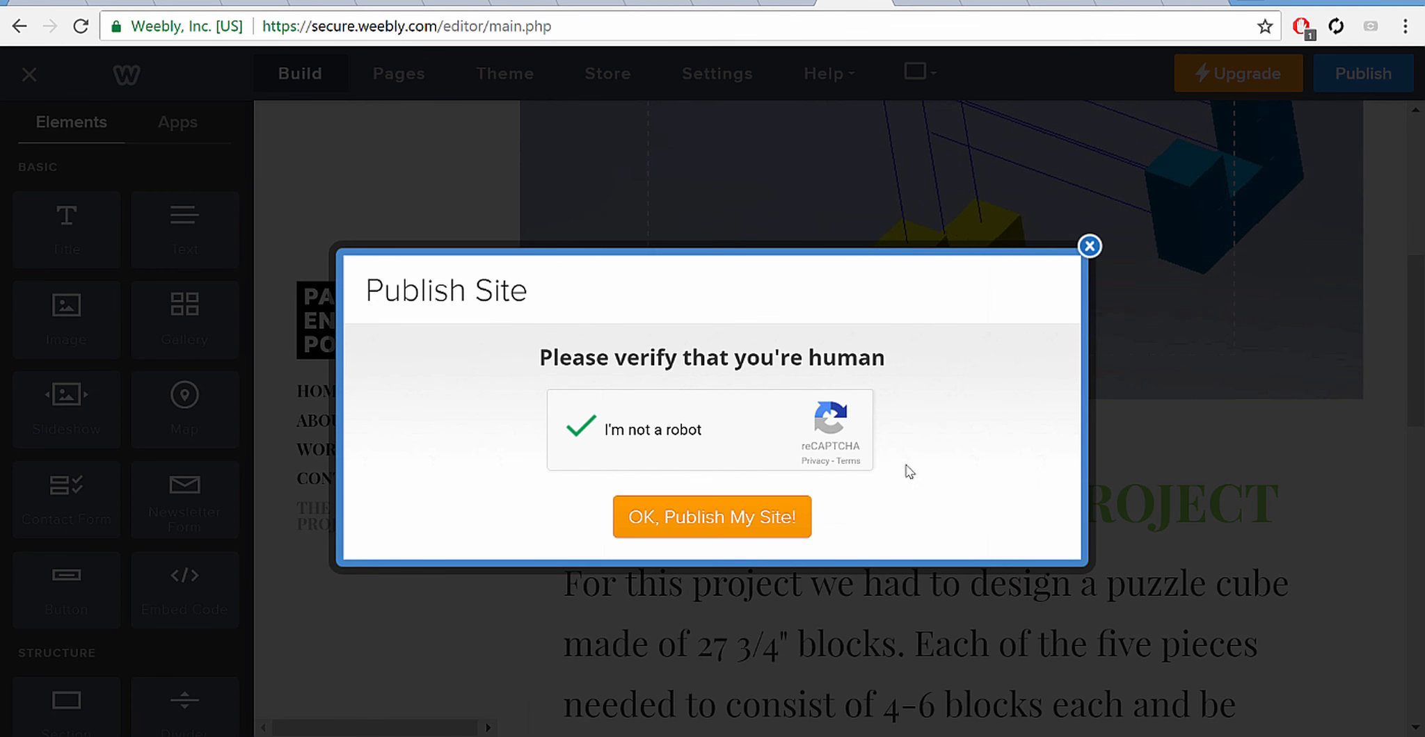
click(759, 505)
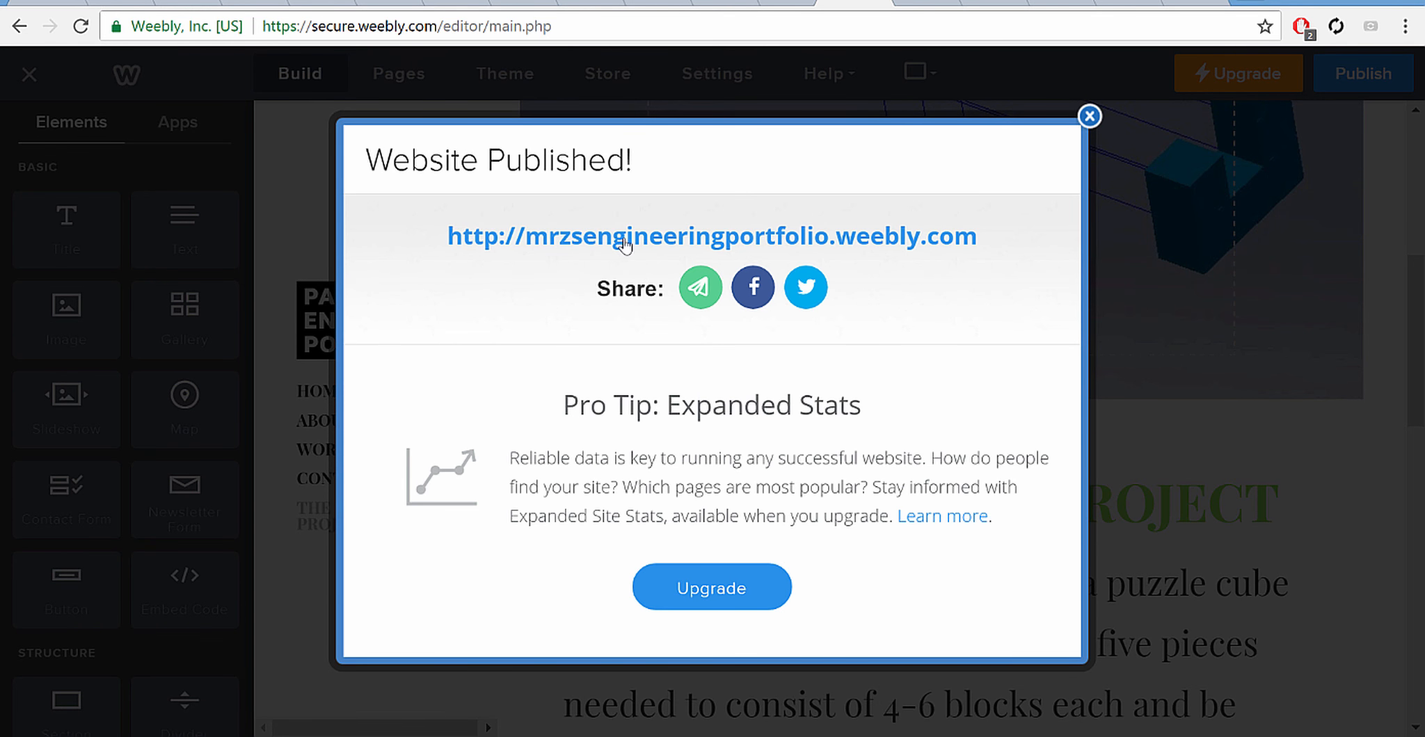
Highlight the published website's address and close the publishing confirmation to return to the page editor.
drag(1010, 235, 456, 231)
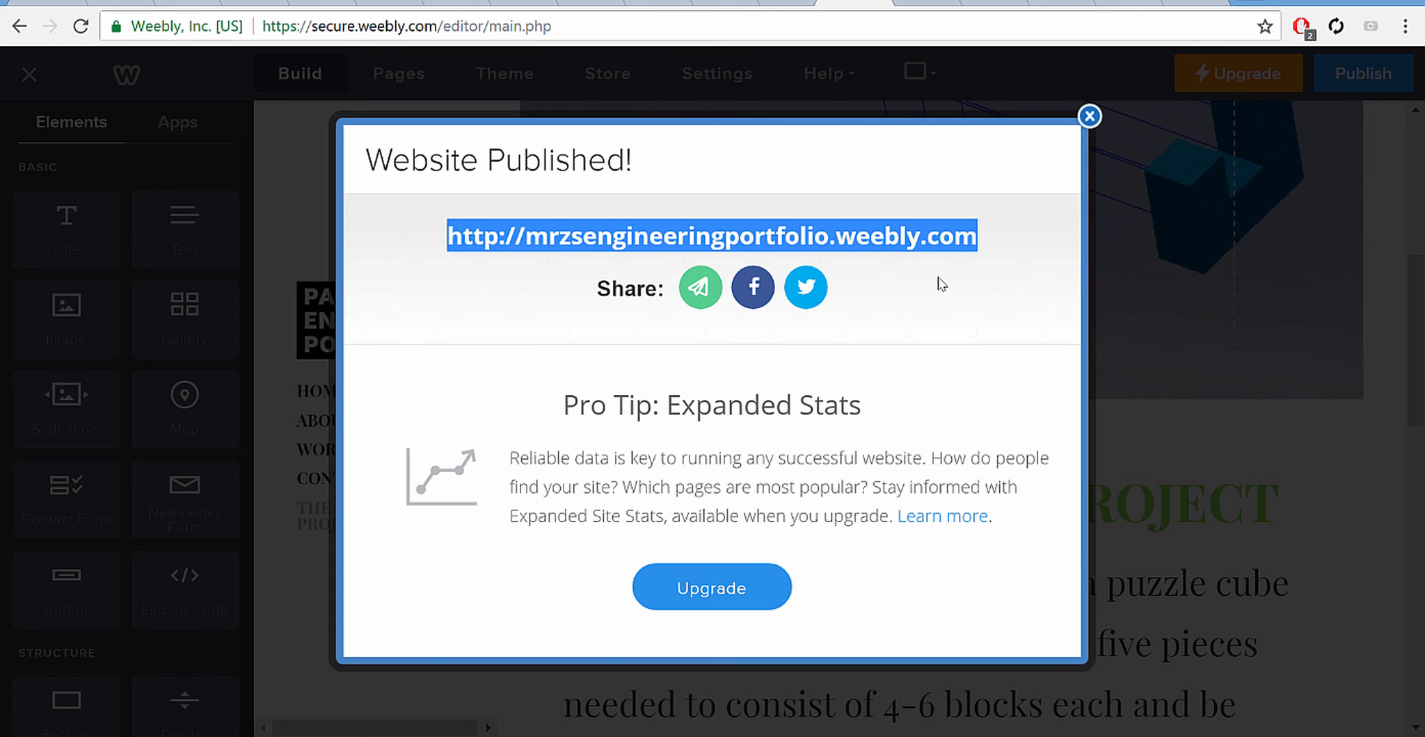
click(1089, 117)
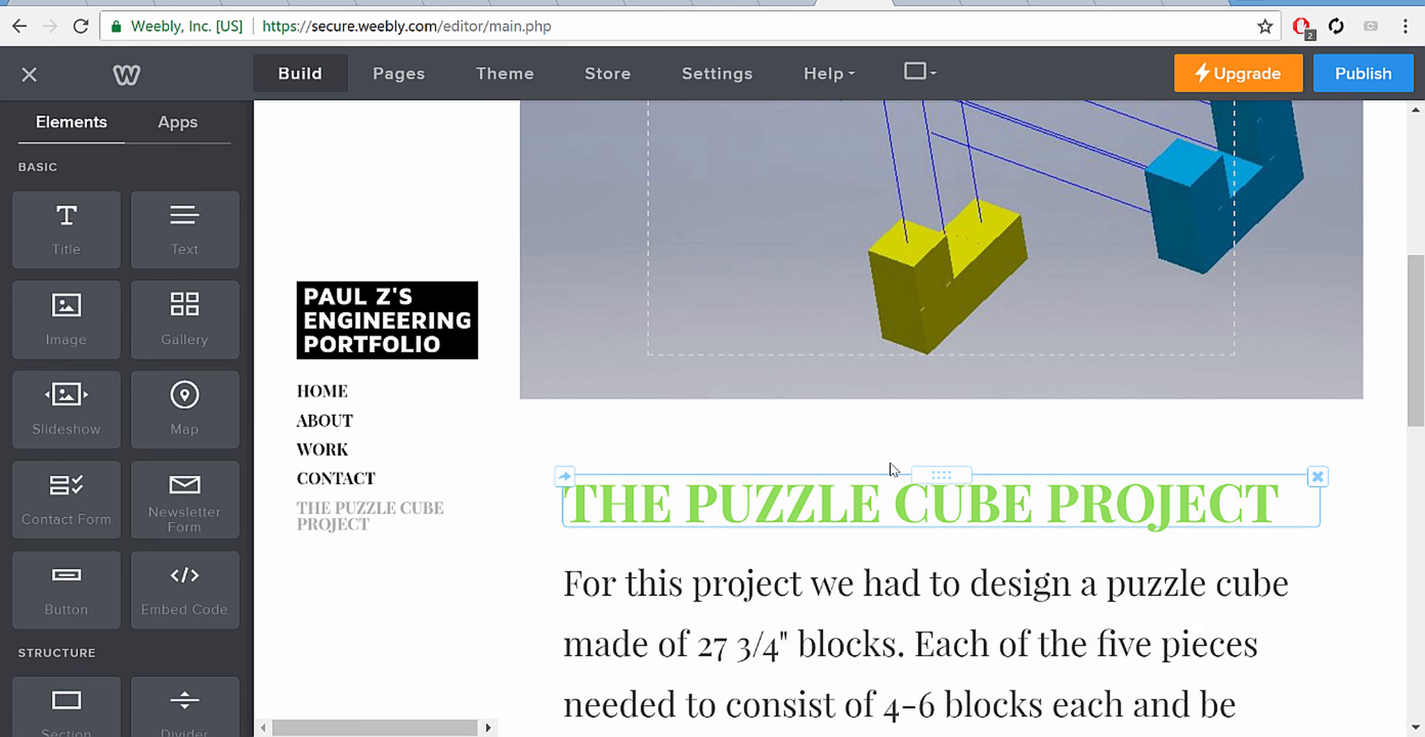
click(813, 736)
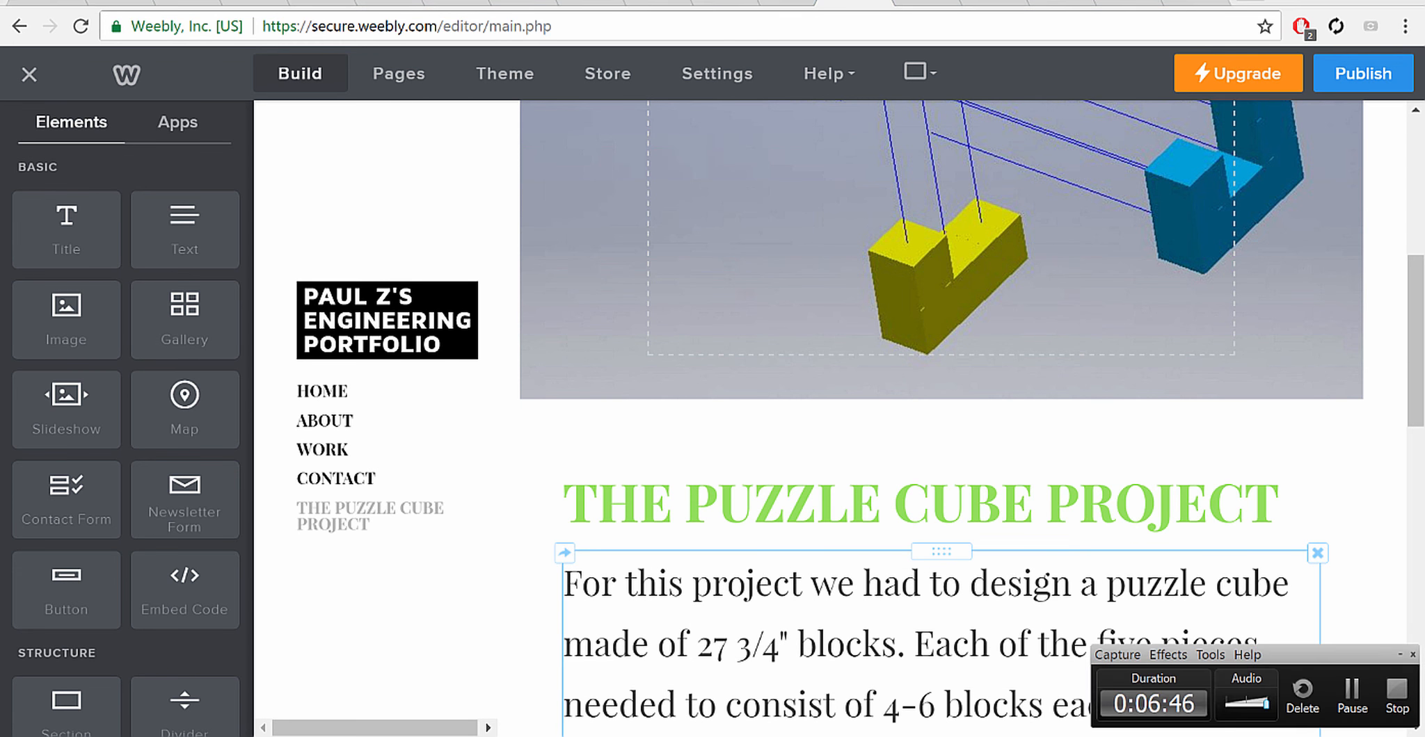